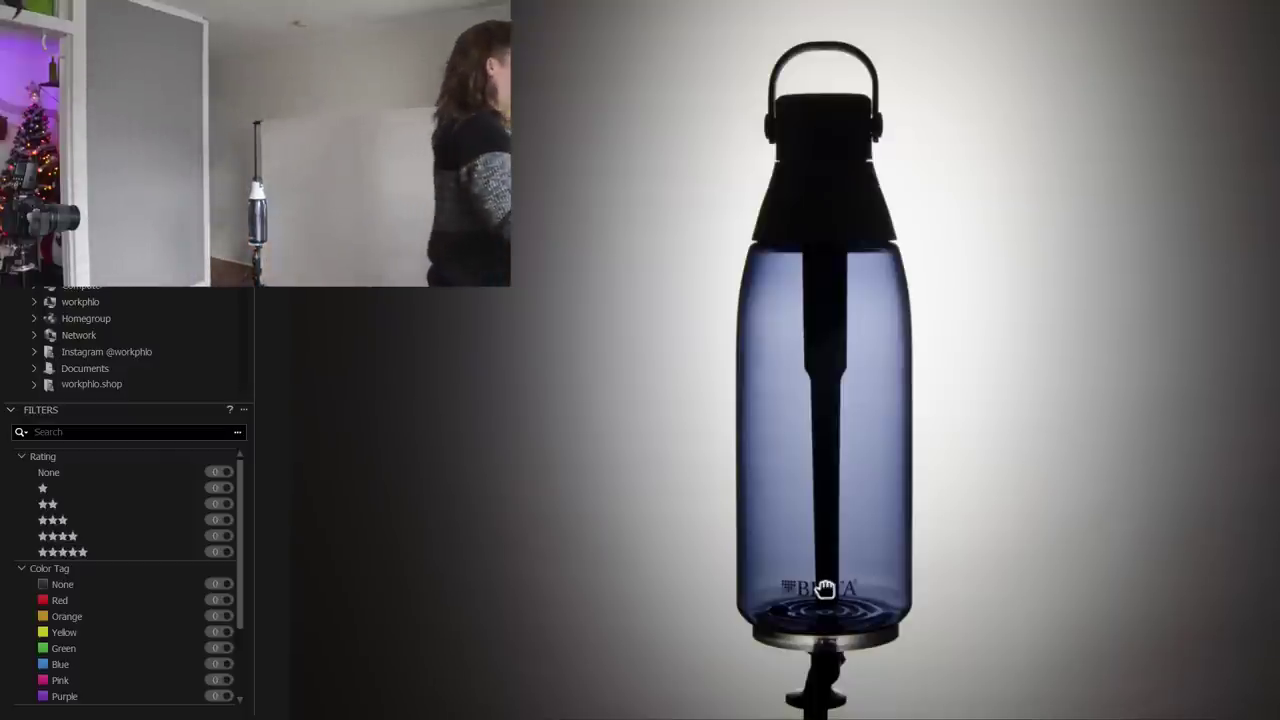
# Inspect the backlit bottle shot up close, from the black cap and inner tube down to the logo and base plate
pyautogui.scroll(2, 840, 573)
pyautogui.moveTo(822, 350); pyautogui.dragTo(827, 525)
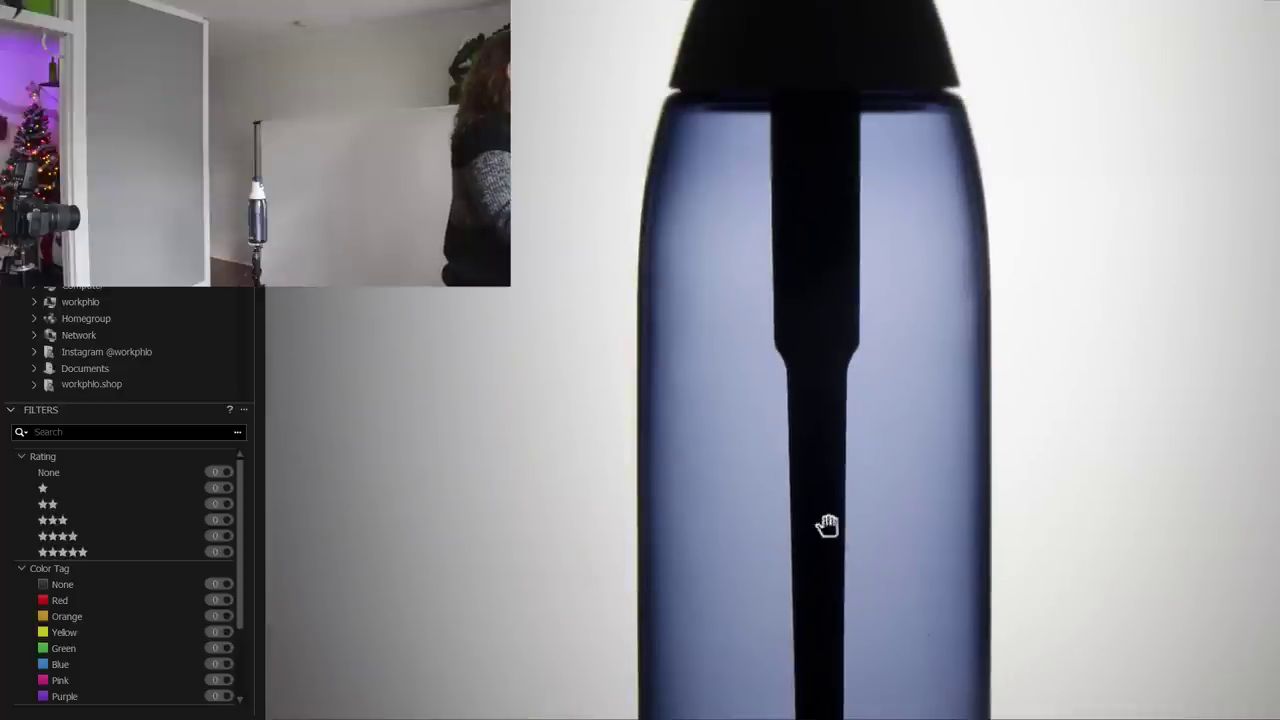
pyautogui.moveTo(822, 460); pyautogui.dragTo(822, 365)
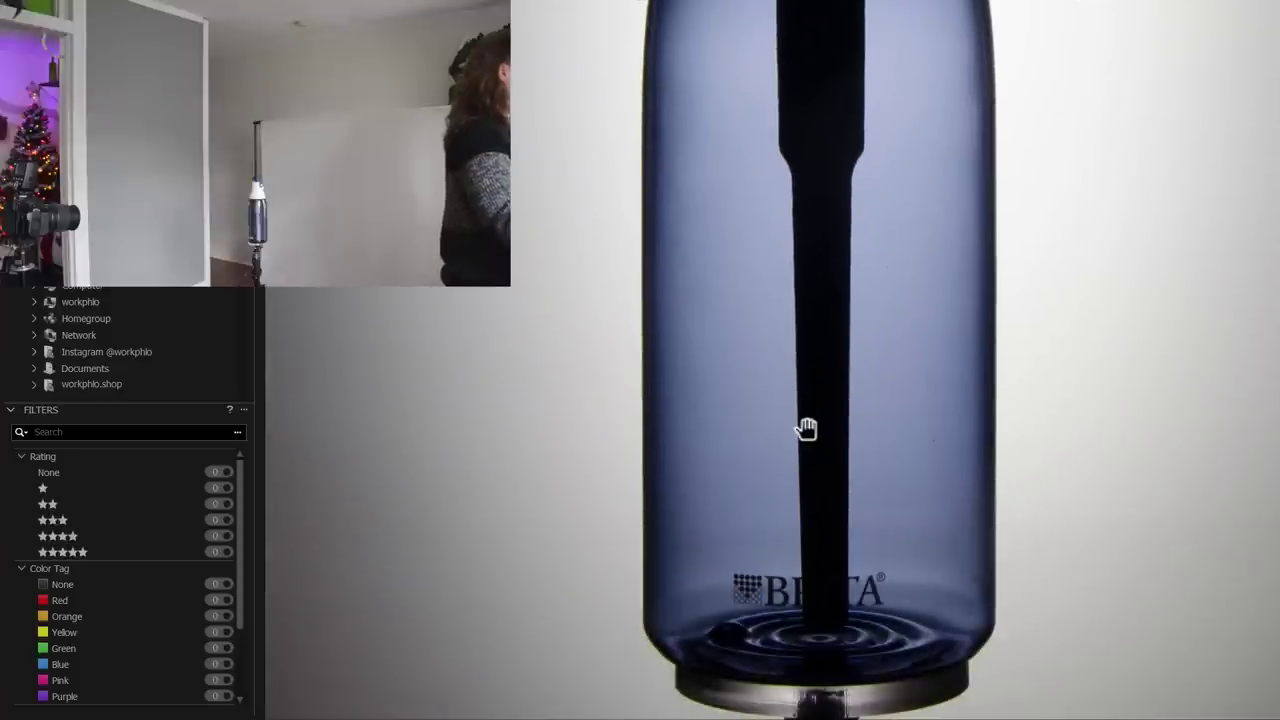
pyautogui.scroll(-2, 808, 420)
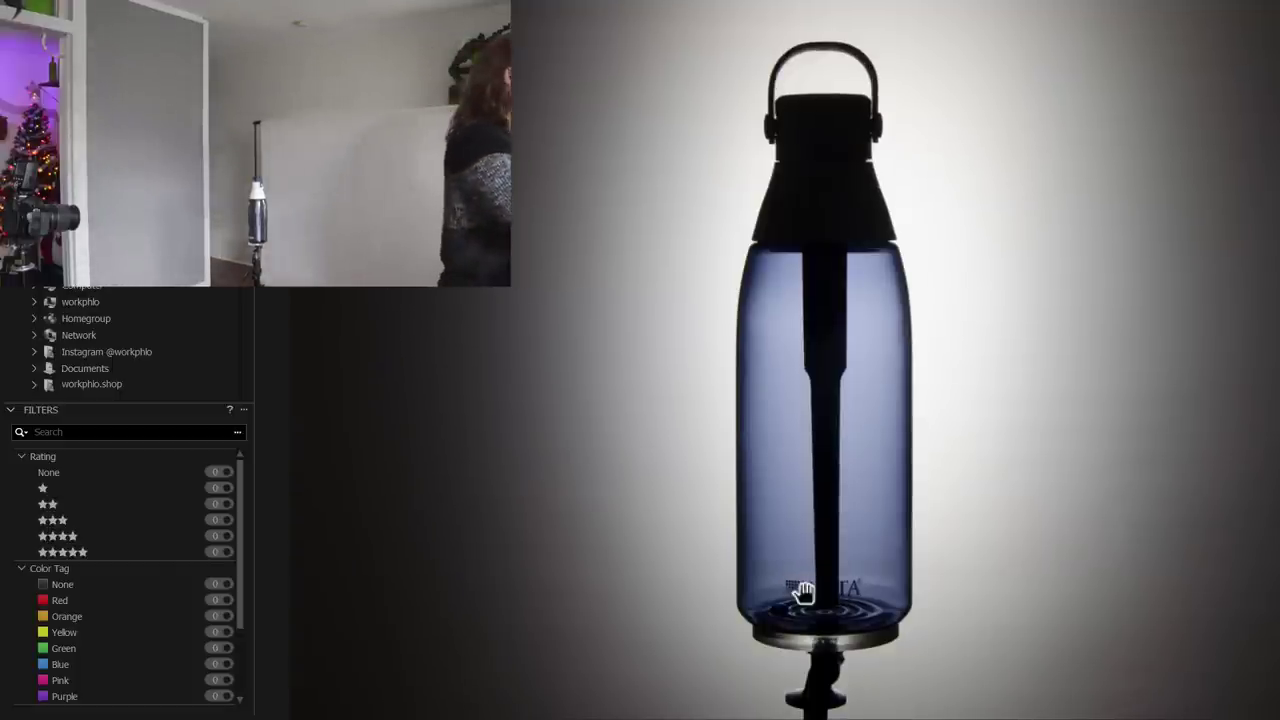
pyautogui.scroll(4, 824, 615)
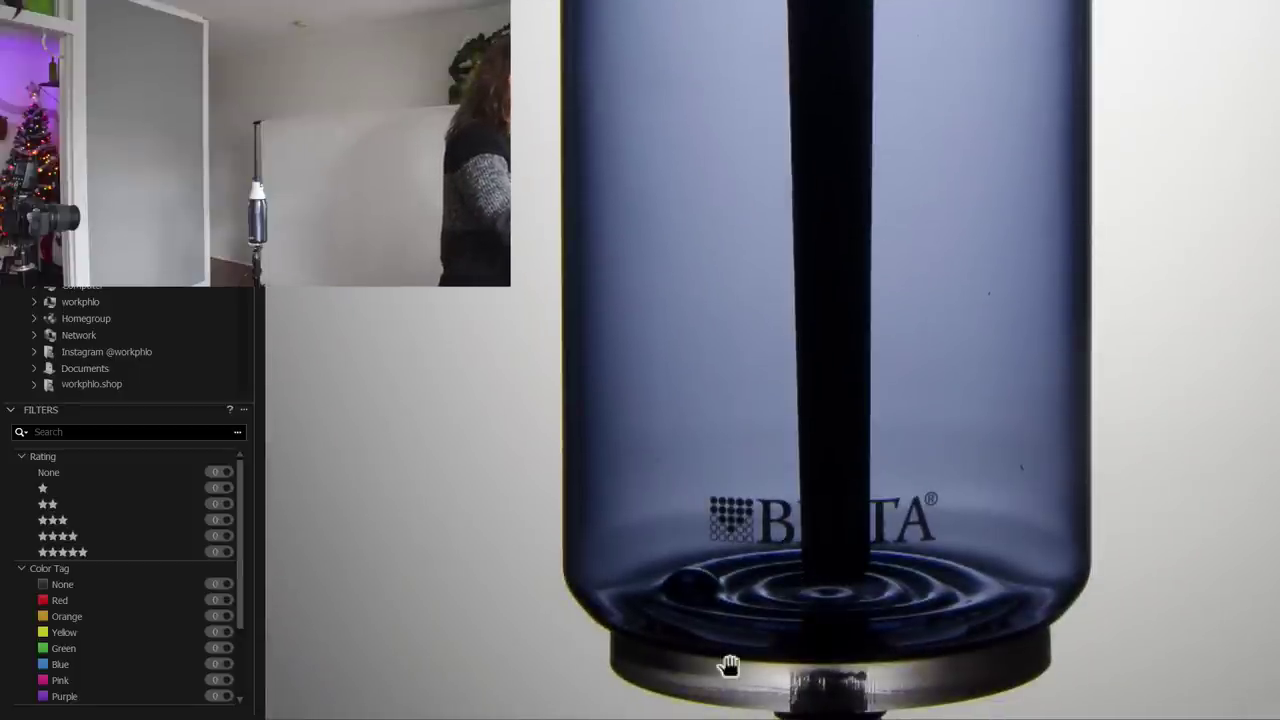
pyautogui.moveTo(716, 688); pyautogui.dragTo(717, 615)
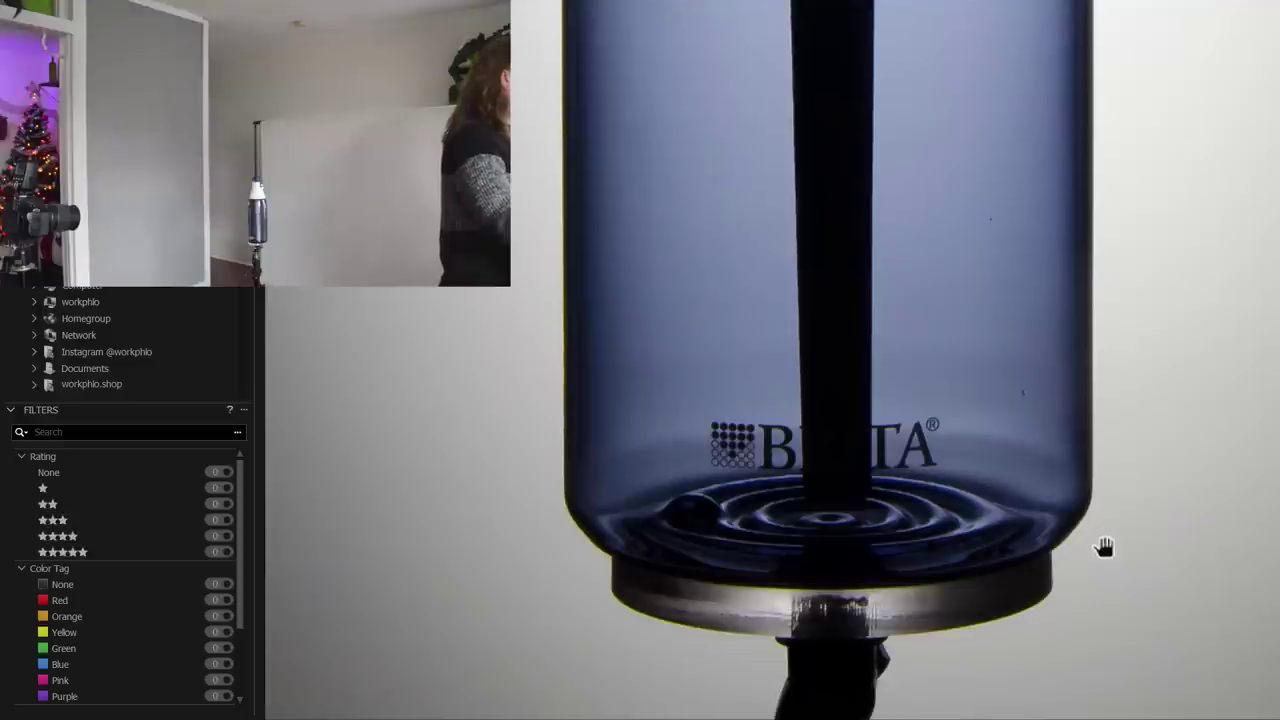
# Compare the successive backlit bottle shots, checking the base, the cap and the brightness of the background glow
pyautogui.press('Right')
pyautogui.press('Right')
pyautogui.press('Right')
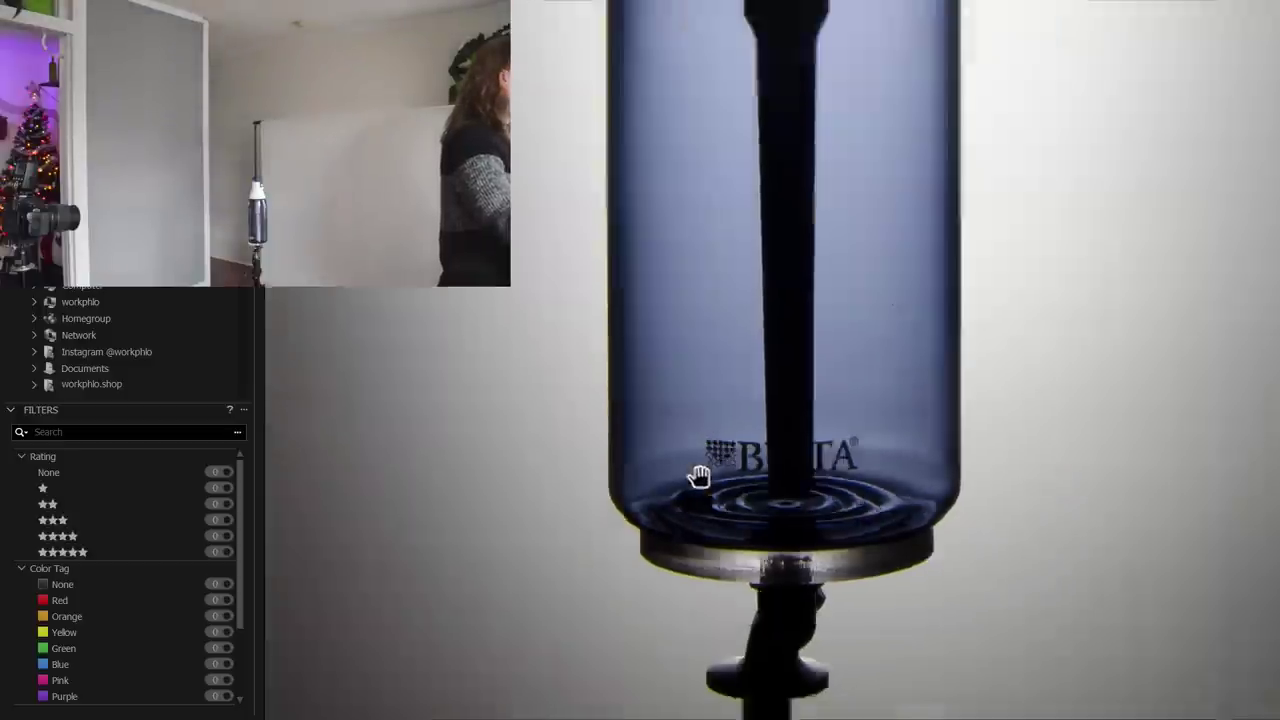
pyautogui.press('Right')
pyautogui.press('Right')
pyautogui.press('Right')
pyautogui.press('Right')
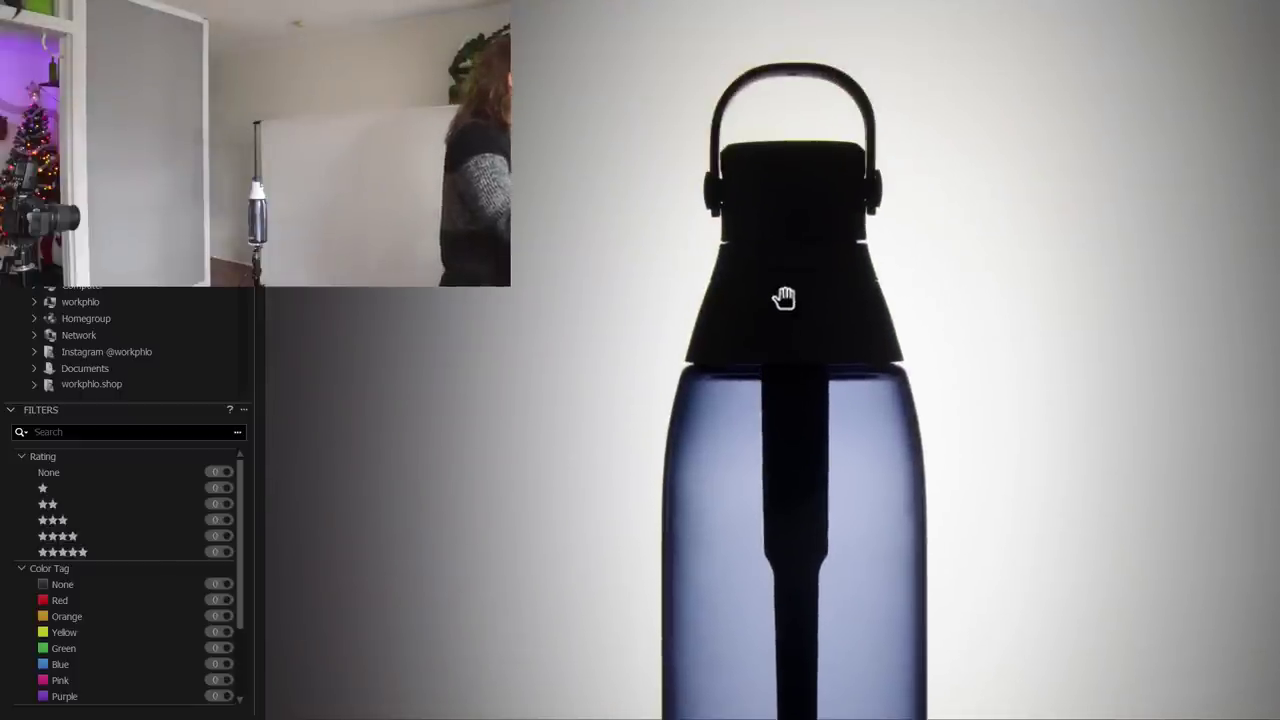
pyautogui.press('Right')
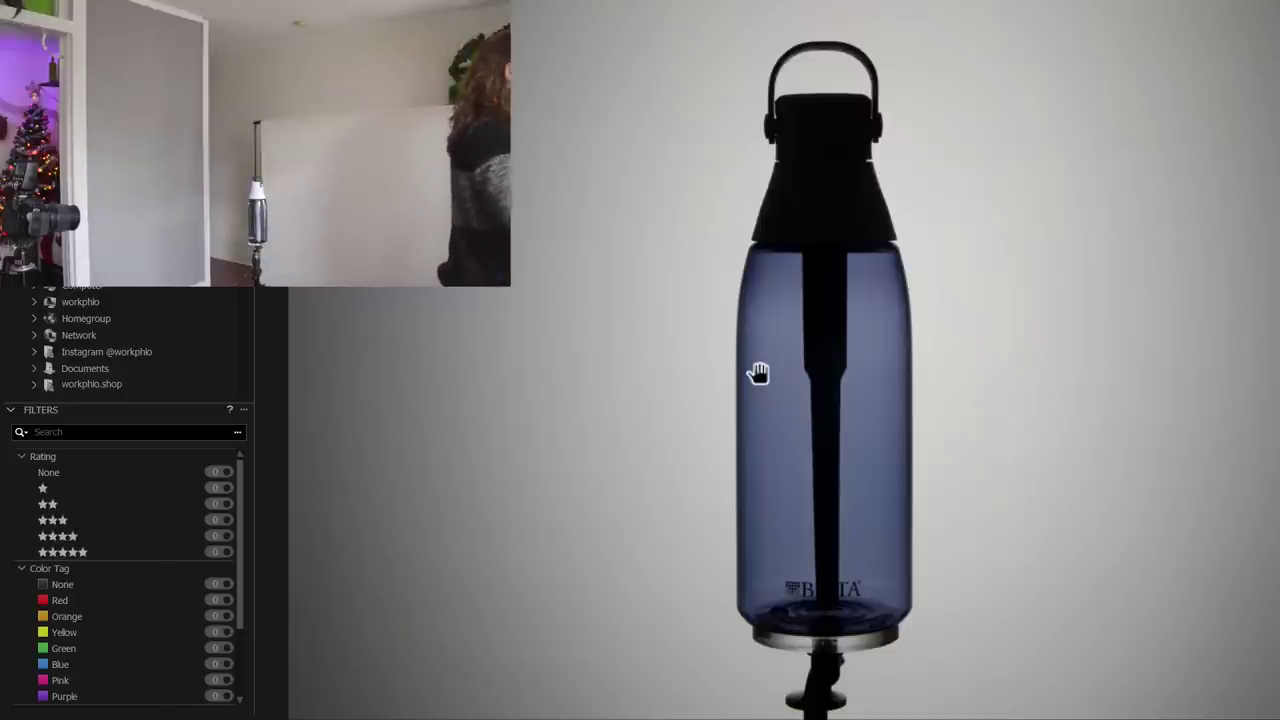
pyautogui.doubleClick(782, 418)
pyautogui.scroll(-2, 874, 401)
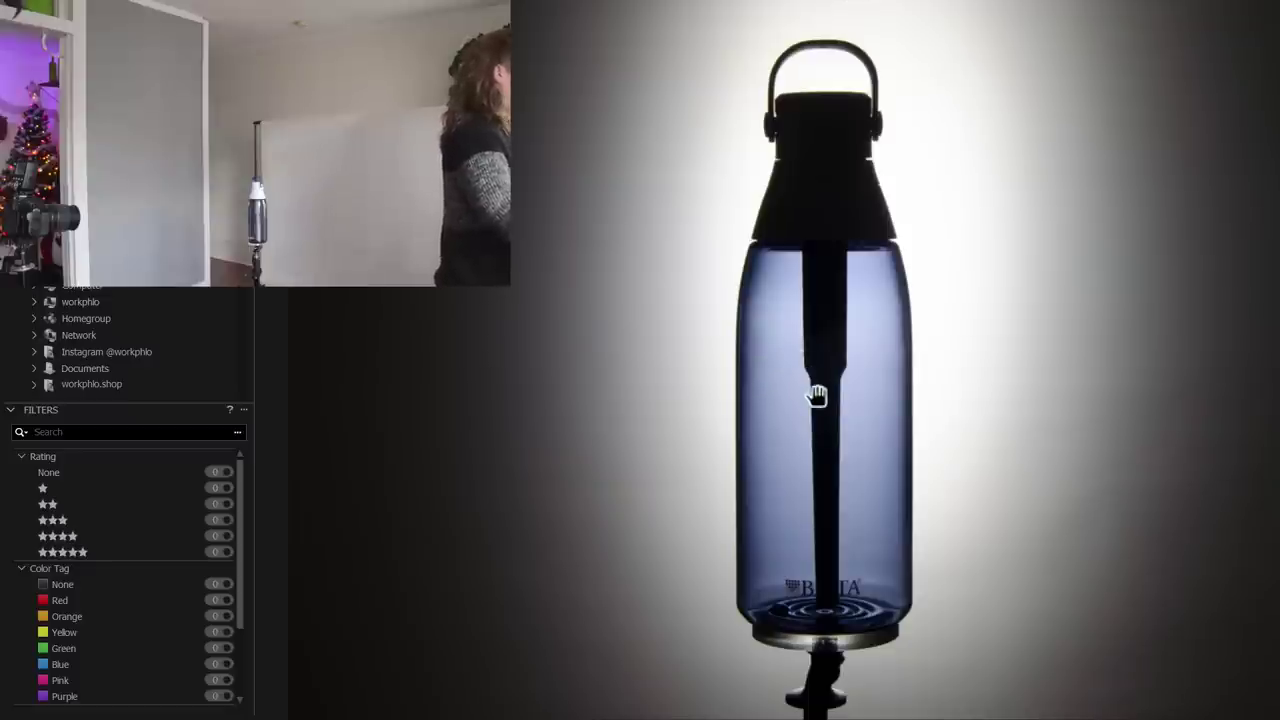
pyautogui.scroll(2, 785, 408)
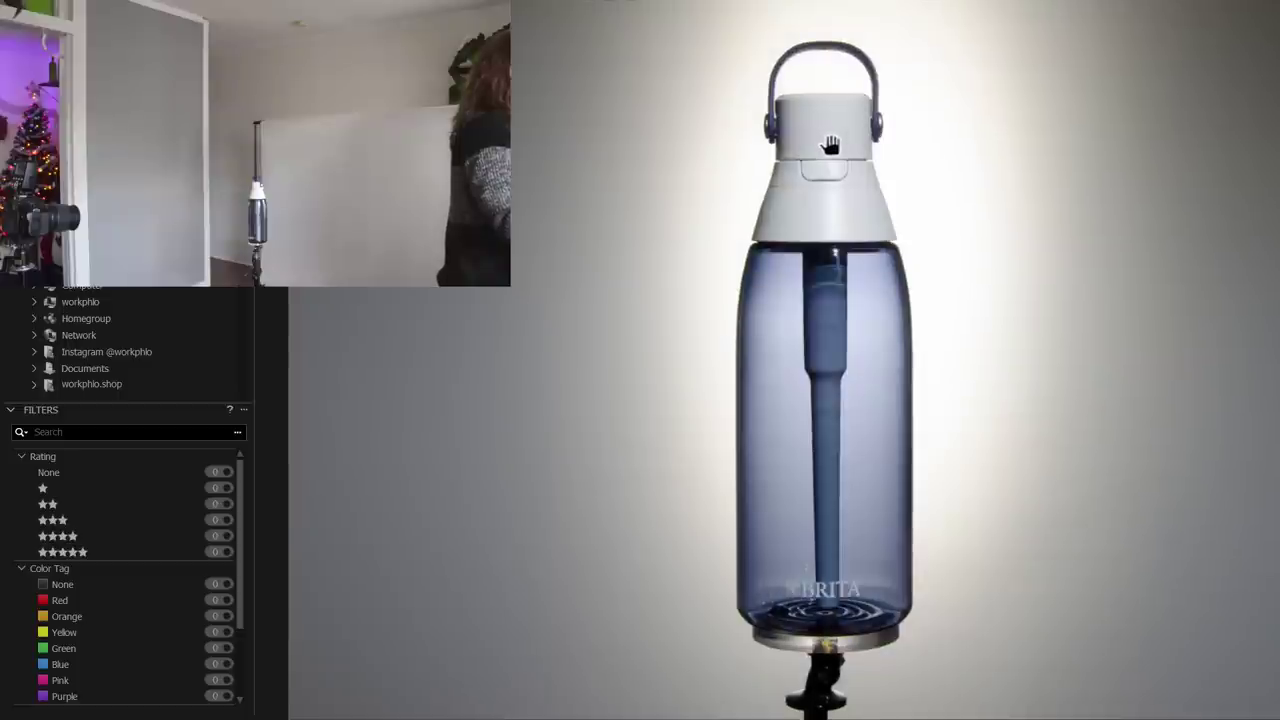
# Examine the shot with the front-lit cap up close, from the cap and handle down to the BRITA logo and base
pyautogui.scroll(2, 834, 162)
pyautogui.moveTo(834, 162); pyautogui.dragTo(834, 323)
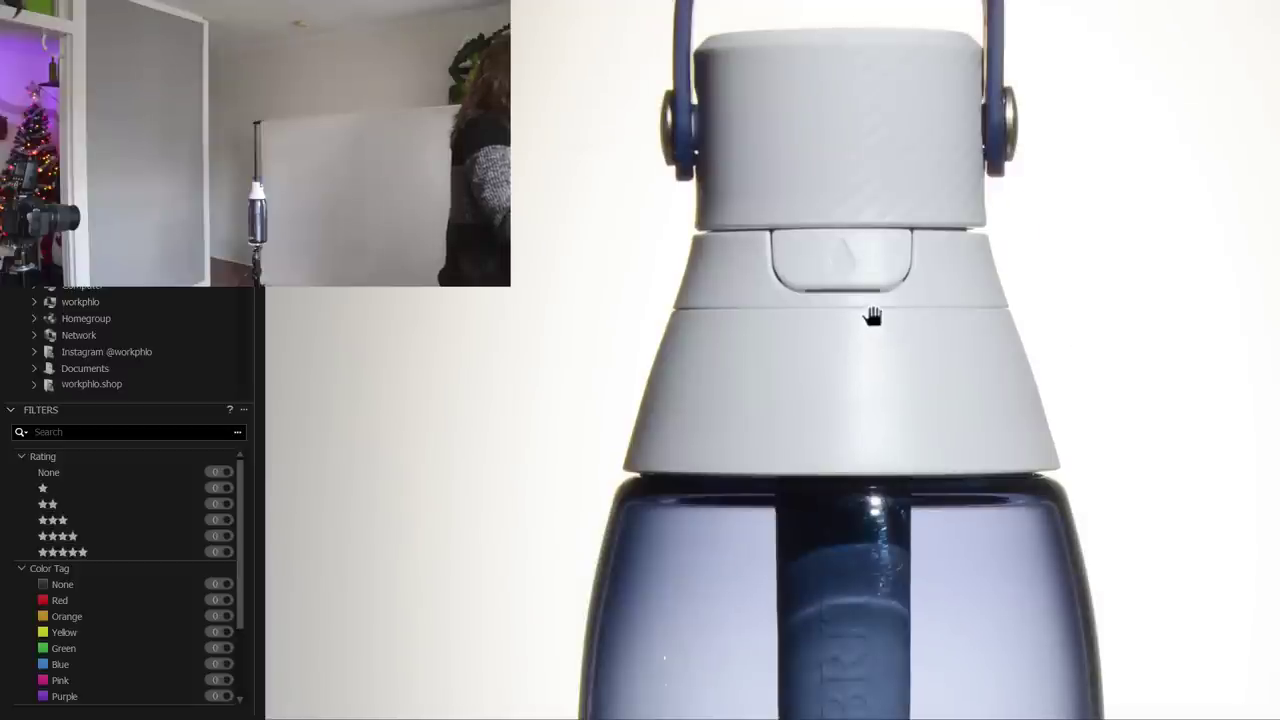
pyautogui.moveTo(872, 316); pyautogui.dragTo(848, 405)
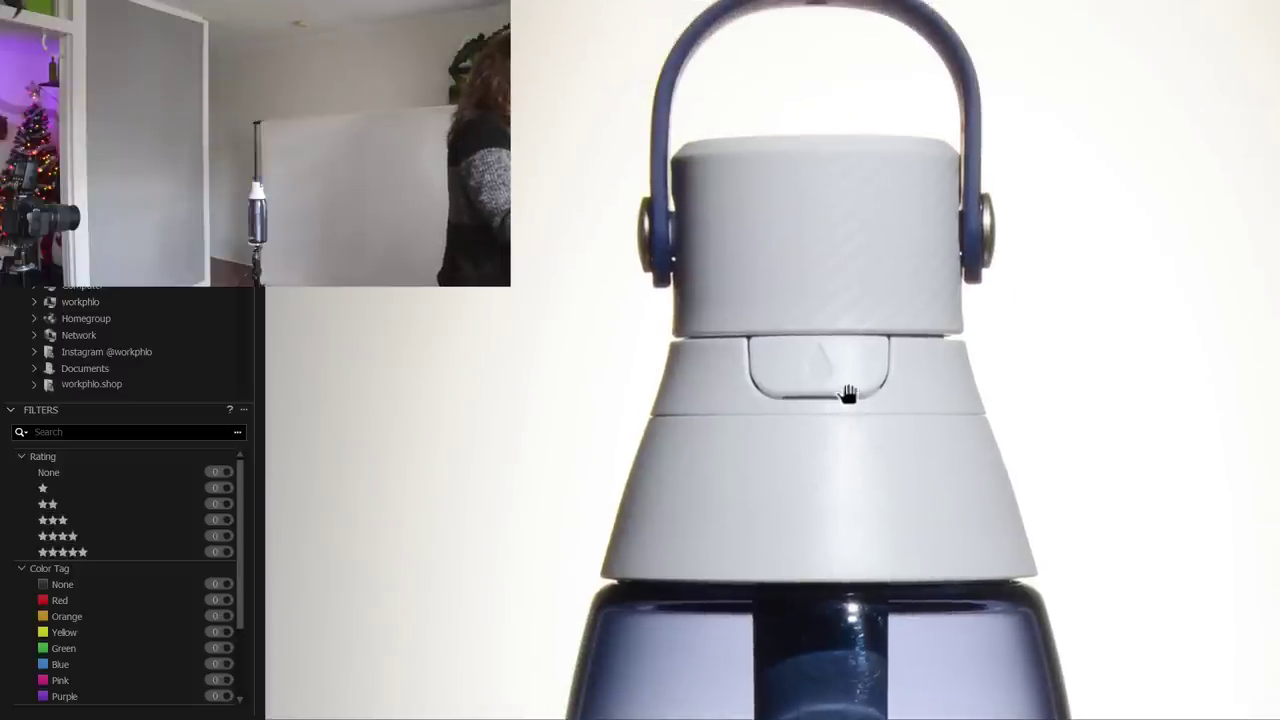
pyautogui.scroll(-1, 760, 376)
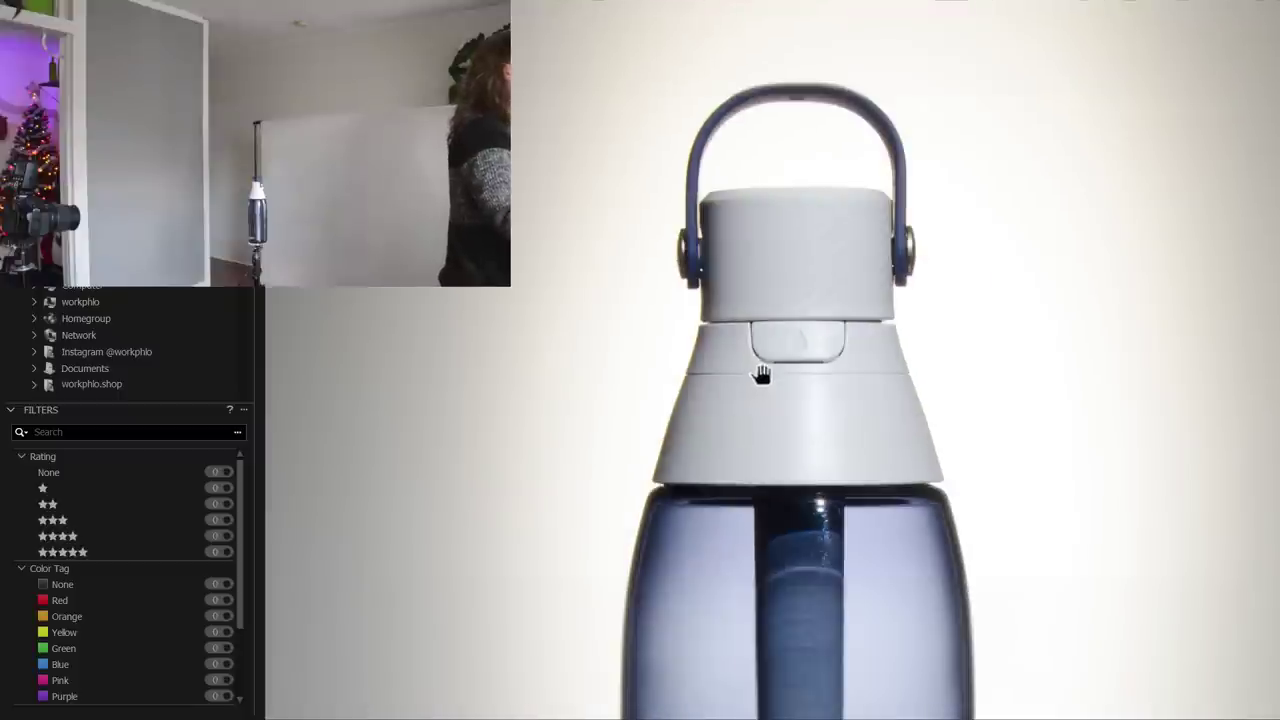
pyautogui.moveTo(805, 480); pyautogui.dragTo(817, 383)
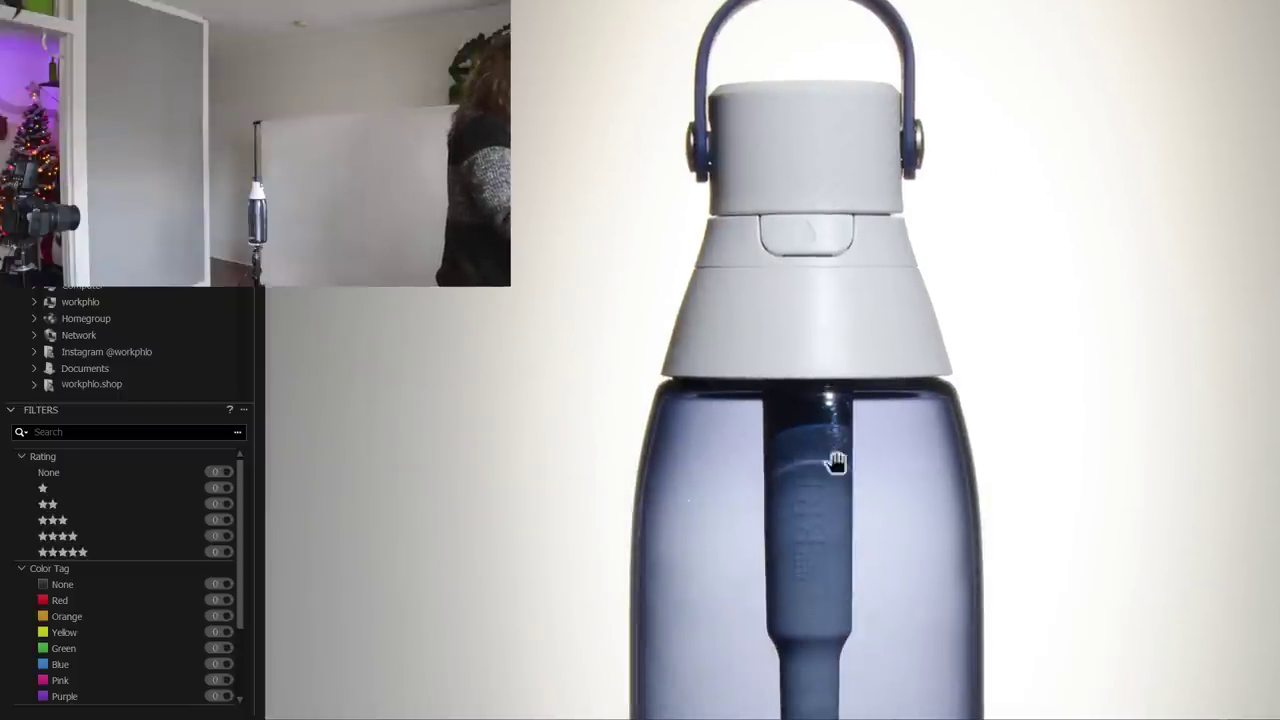
pyautogui.moveTo(831, 460); pyautogui.dragTo(817, 380)
pyautogui.moveTo(820, 456)
pyautogui.mouseDown()
pyautogui.moveTo(809, 334)
pyautogui.moveTo(820, 357)
pyautogui.mouseUp()
pyautogui.moveTo(811, 483); pyautogui.dragTo(817, 270)
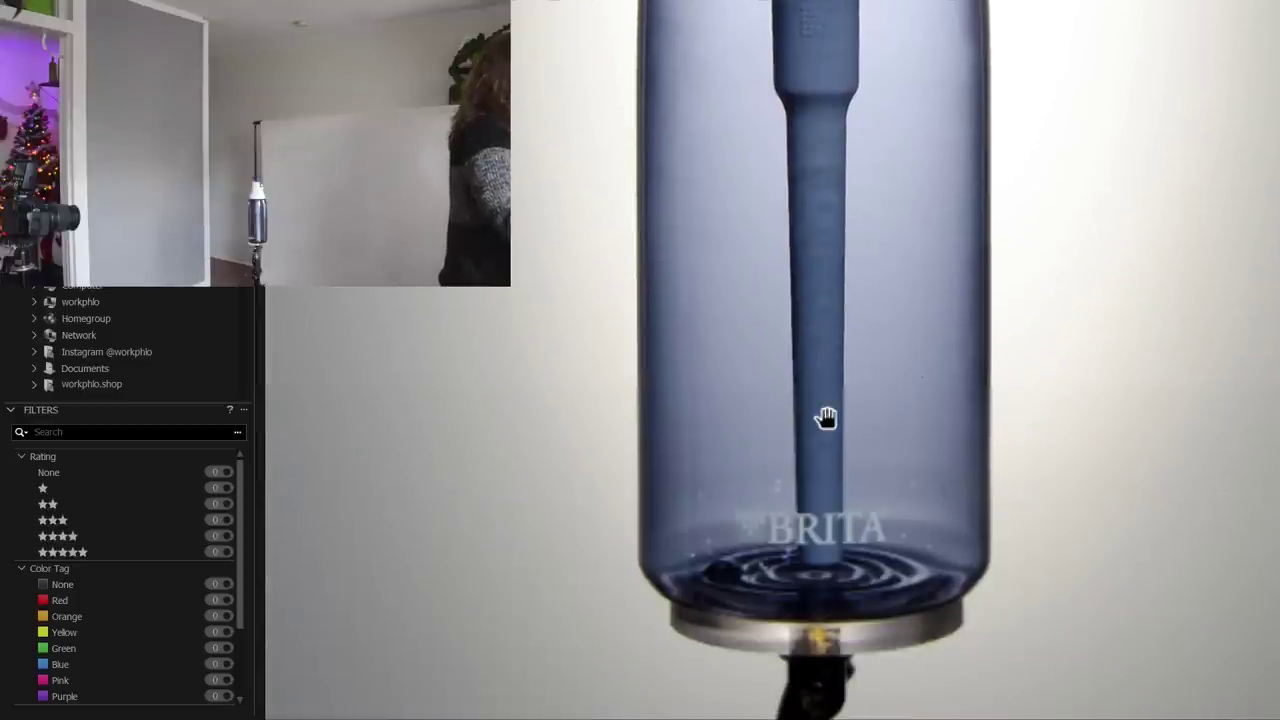
pyautogui.moveTo(818, 540); pyautogui.dragTo(823, 470)
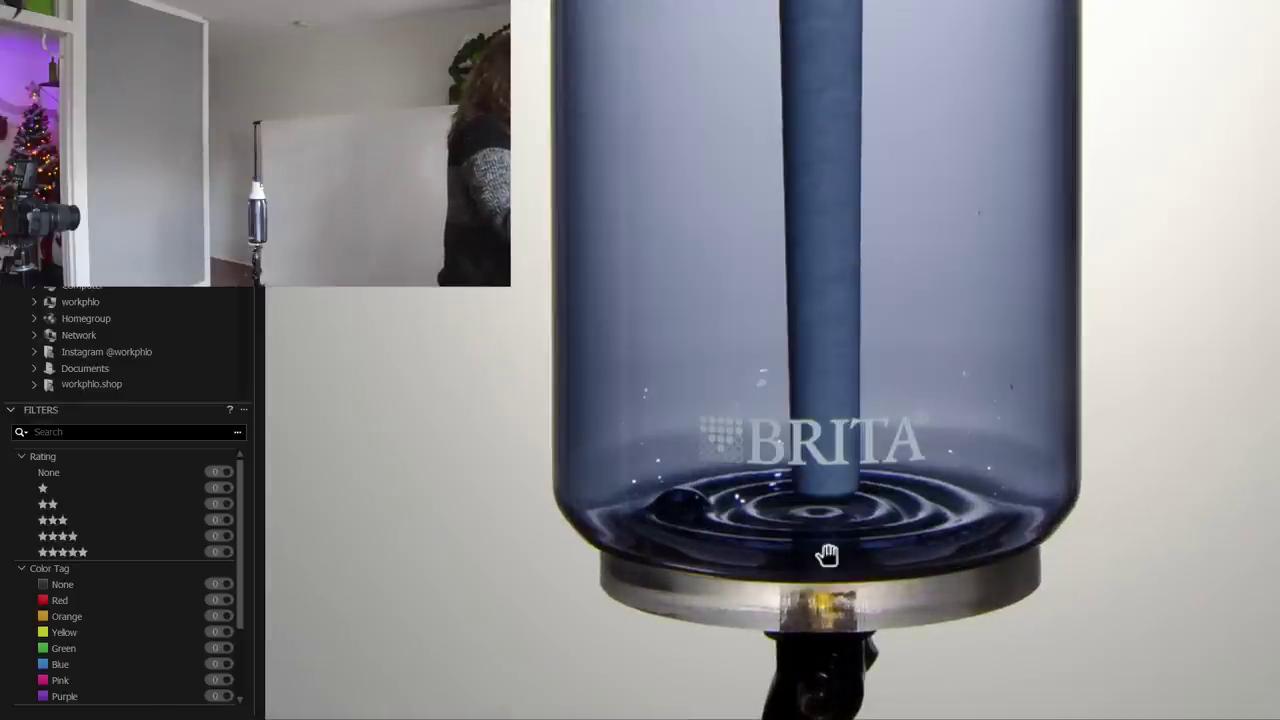
pyautogui.moveTo(826, 551); pyautogui.dragTo(826, 523)
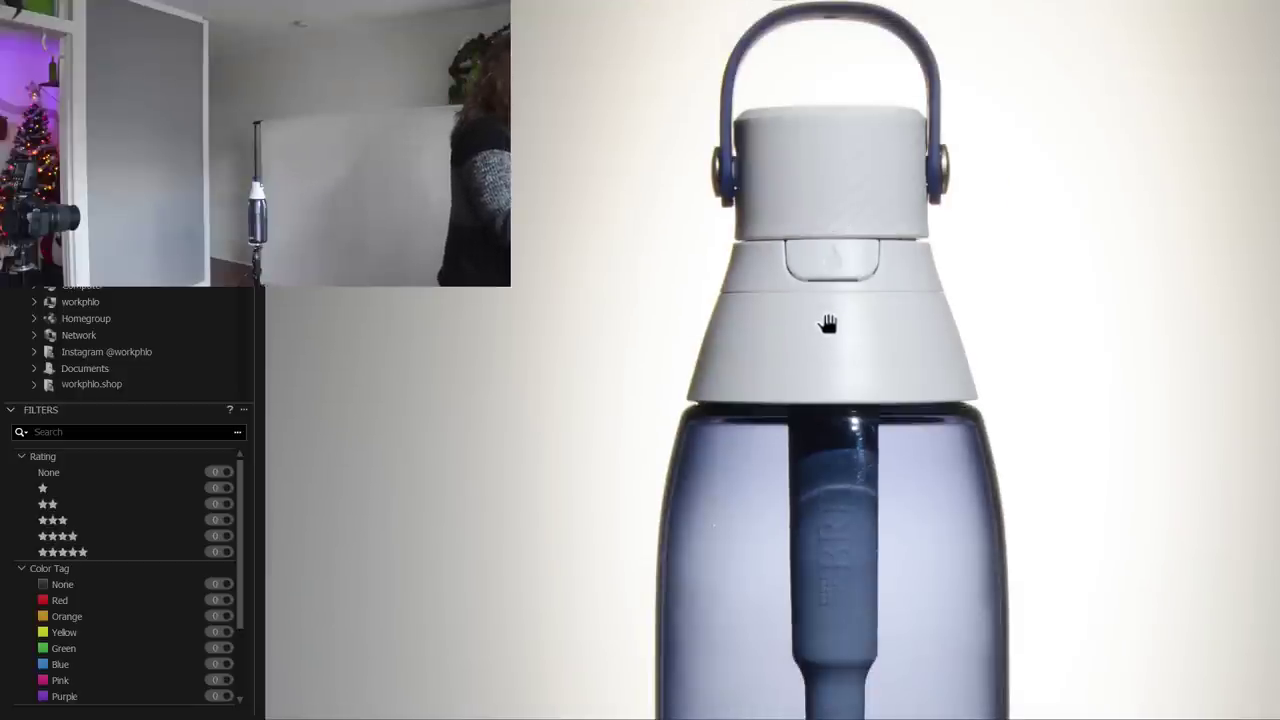
pyautogui.moveTo(829, 452); pyautogui.dragTo(828, 300)
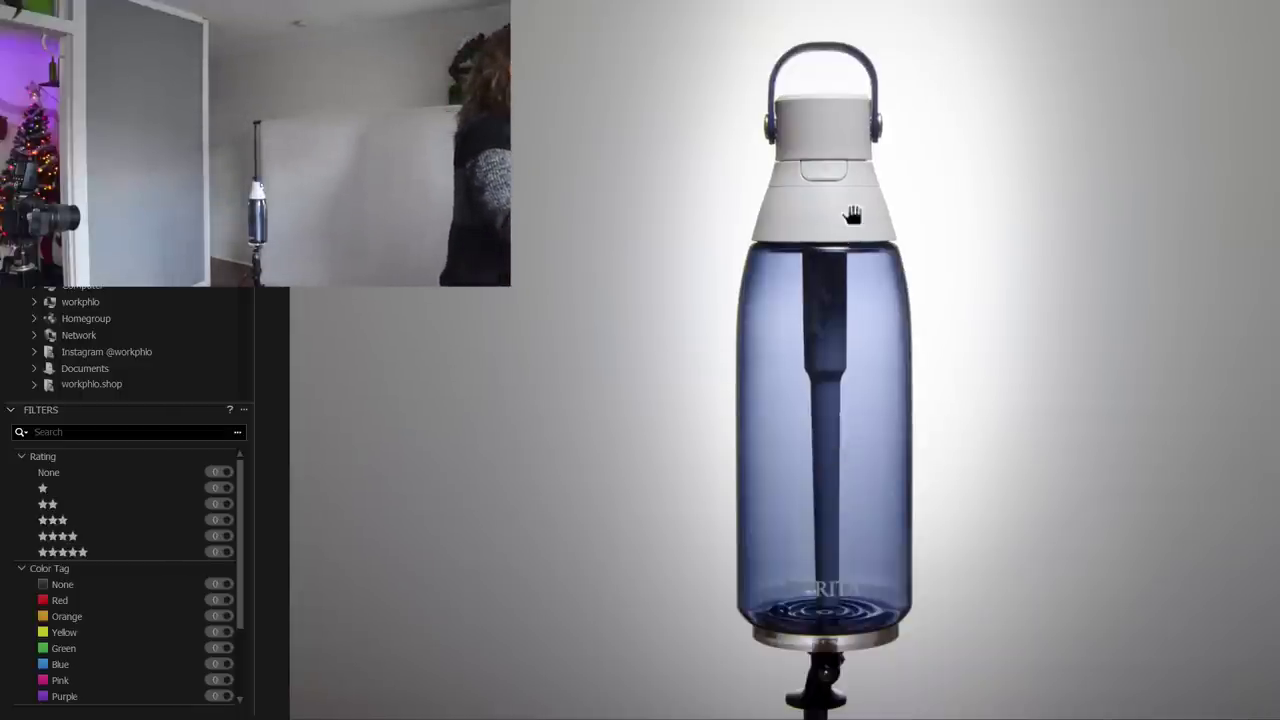
# Compare the cap's ridged texture and drop-shaped button between the two white-background bottle shots
pyautogui.click(824, 122)
pyautogui.scroll(1, 824, 126)
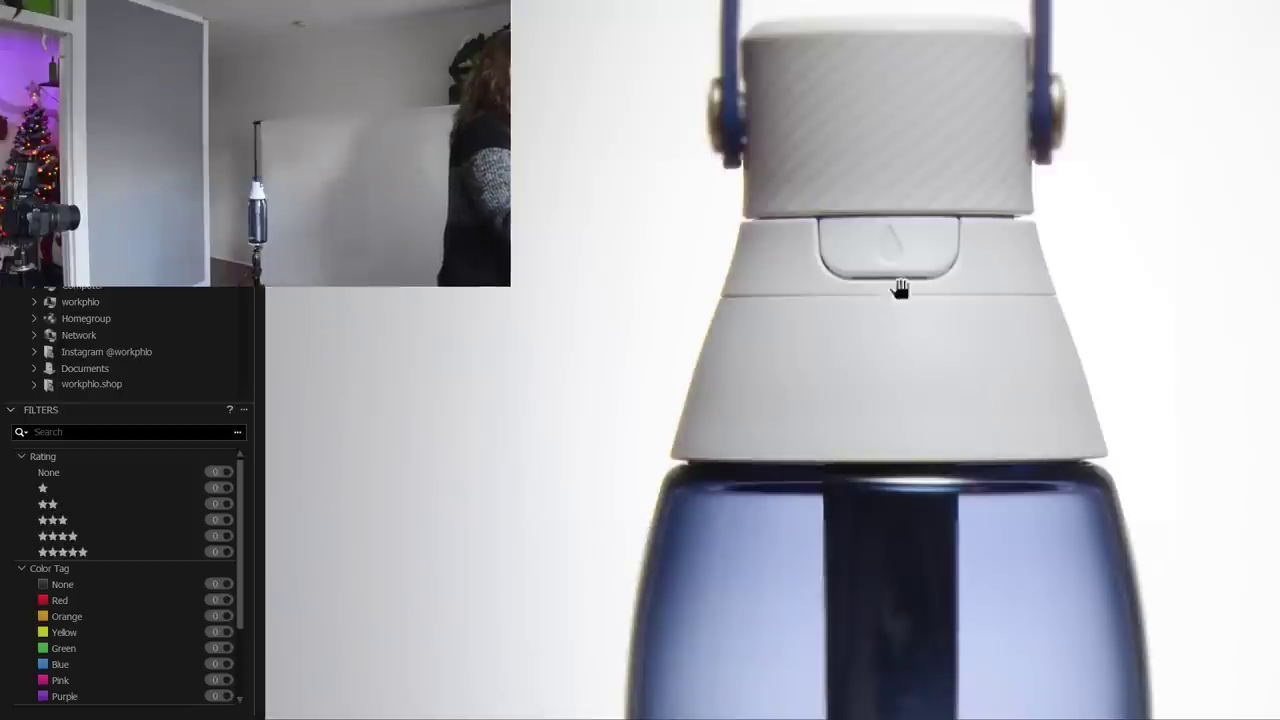
pyautogui.scroll(-2, 900, 289)
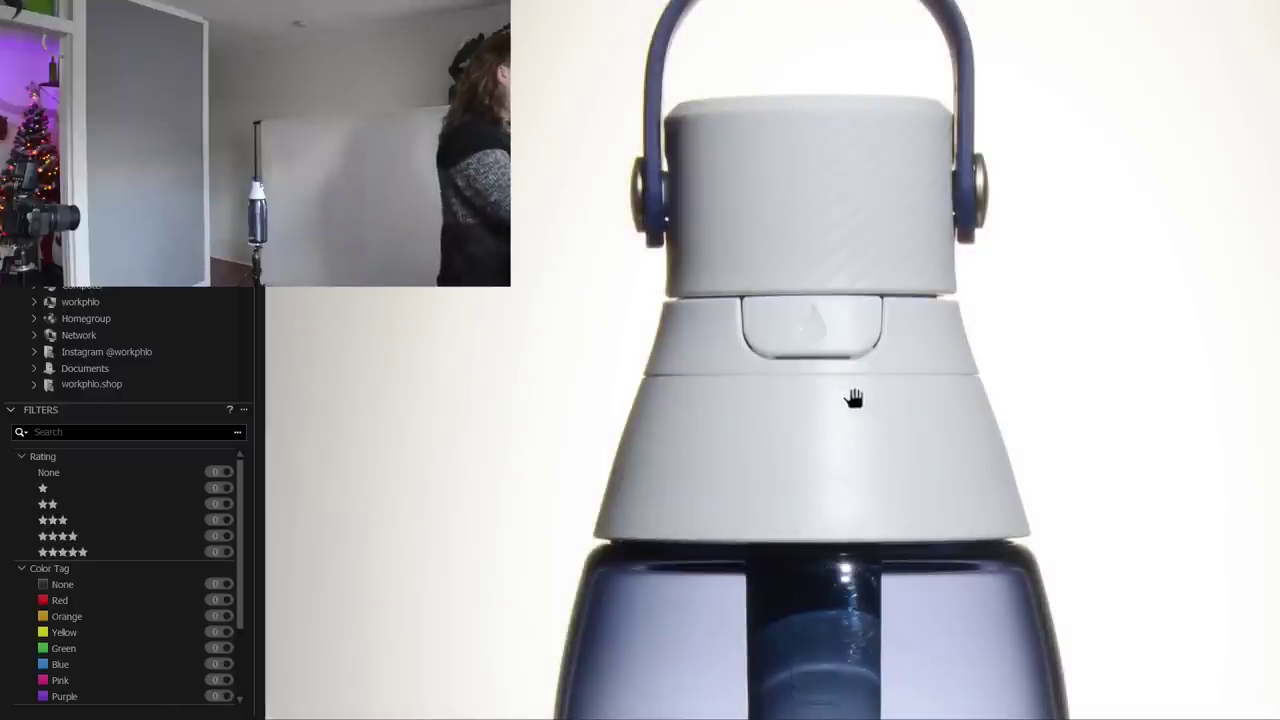
pyautogui.moveTo(845, 337); pyautogui.dragTo(854, 366)
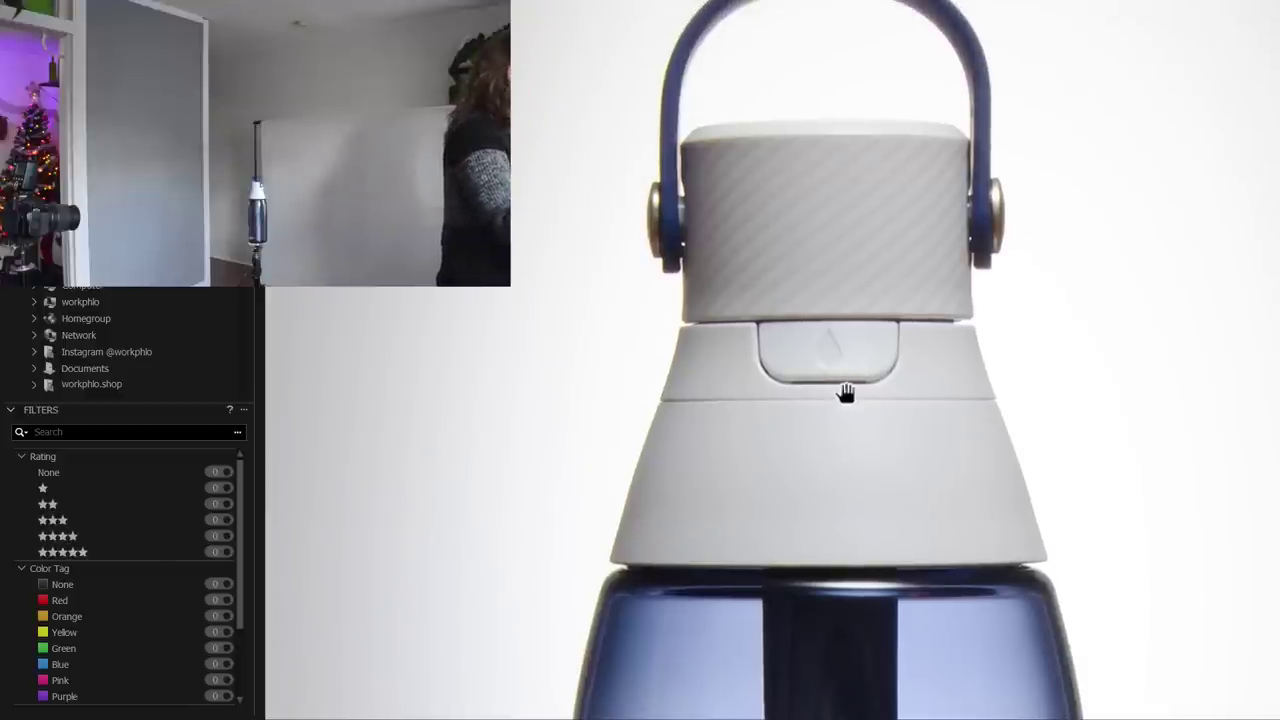
pyautogui.scroll(2, 847, 390)
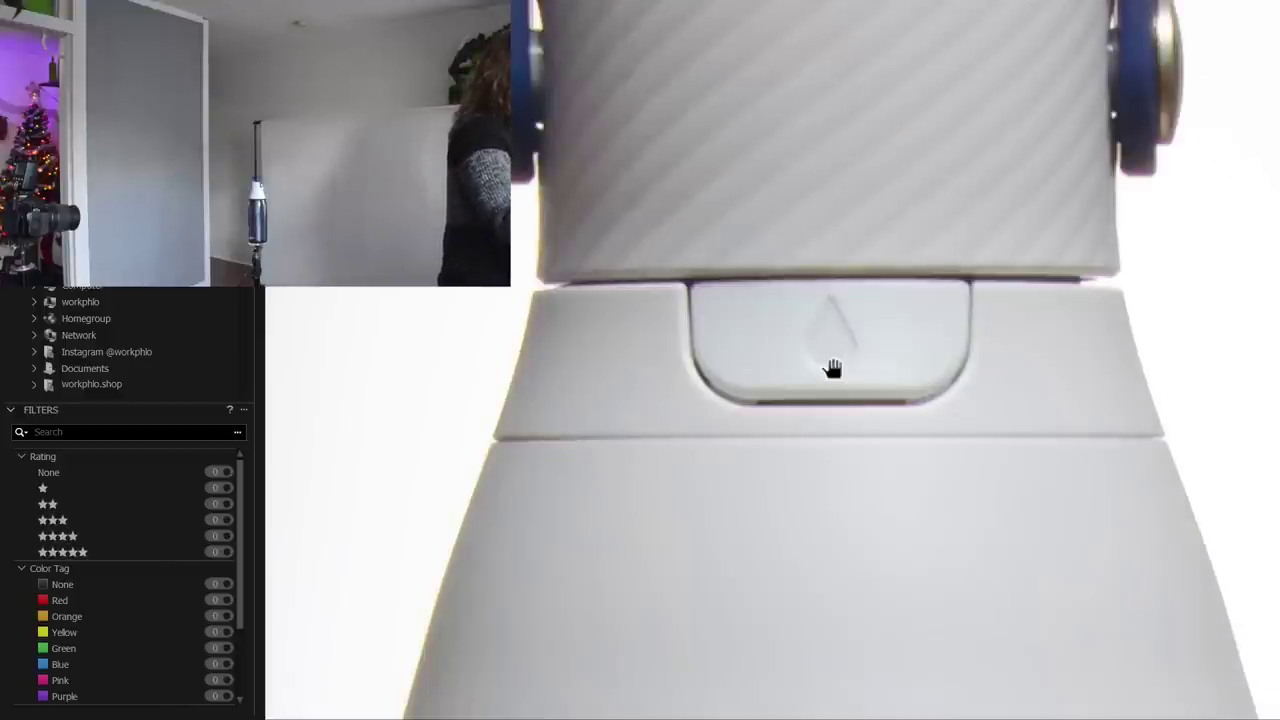
pyautogui.scroll(-3, 833, 363)
pyautogui.scroll(1, 820, 258)
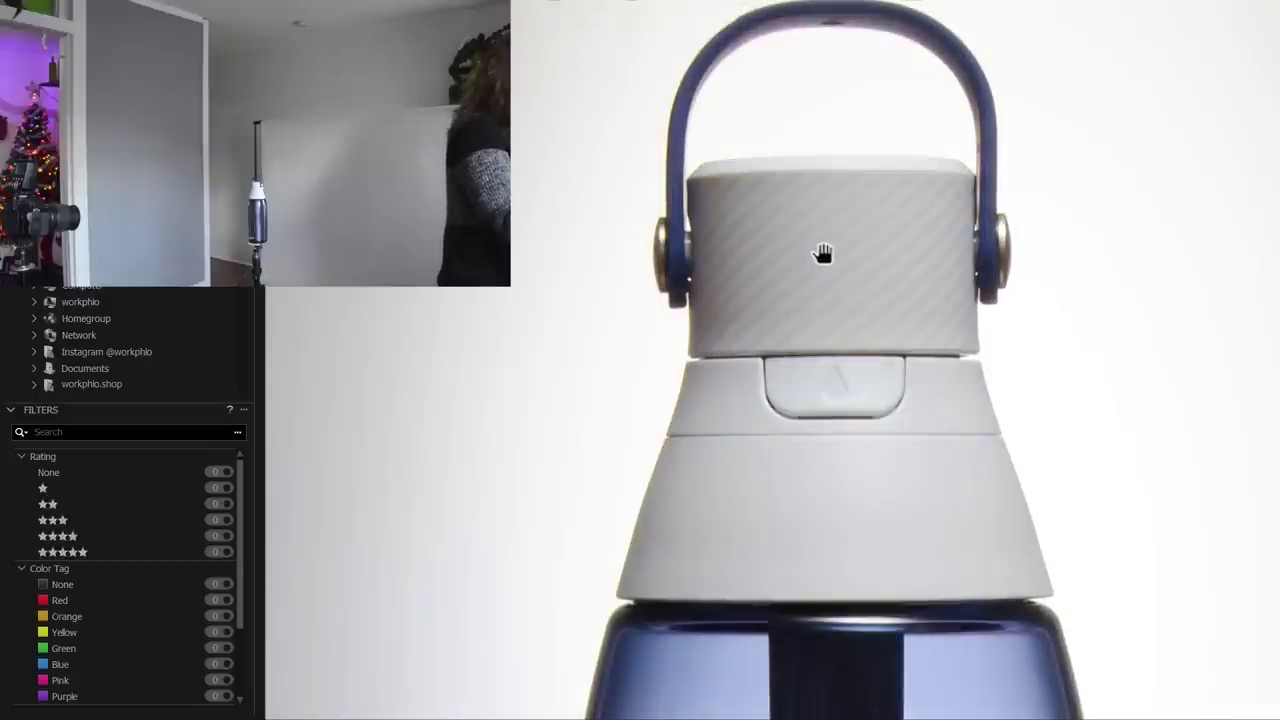
pyautogui.moveTo(836, 472); pyautogui.dragTo(870, 451)
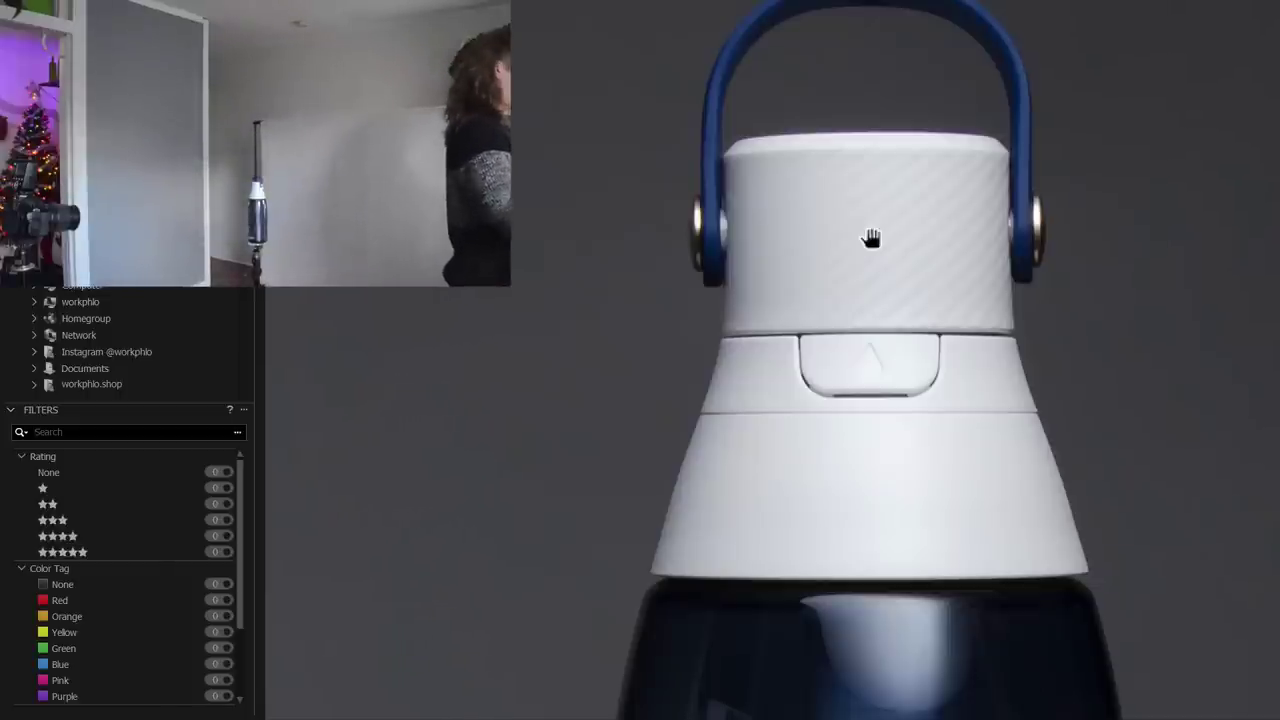
# Compare the cap, handle and upper body in the dark-background bottle shots with the backlit version
pyautogui.scroll(-3, 800, 240)
pyautogui.press('Left')
pyautogui.press('Right')
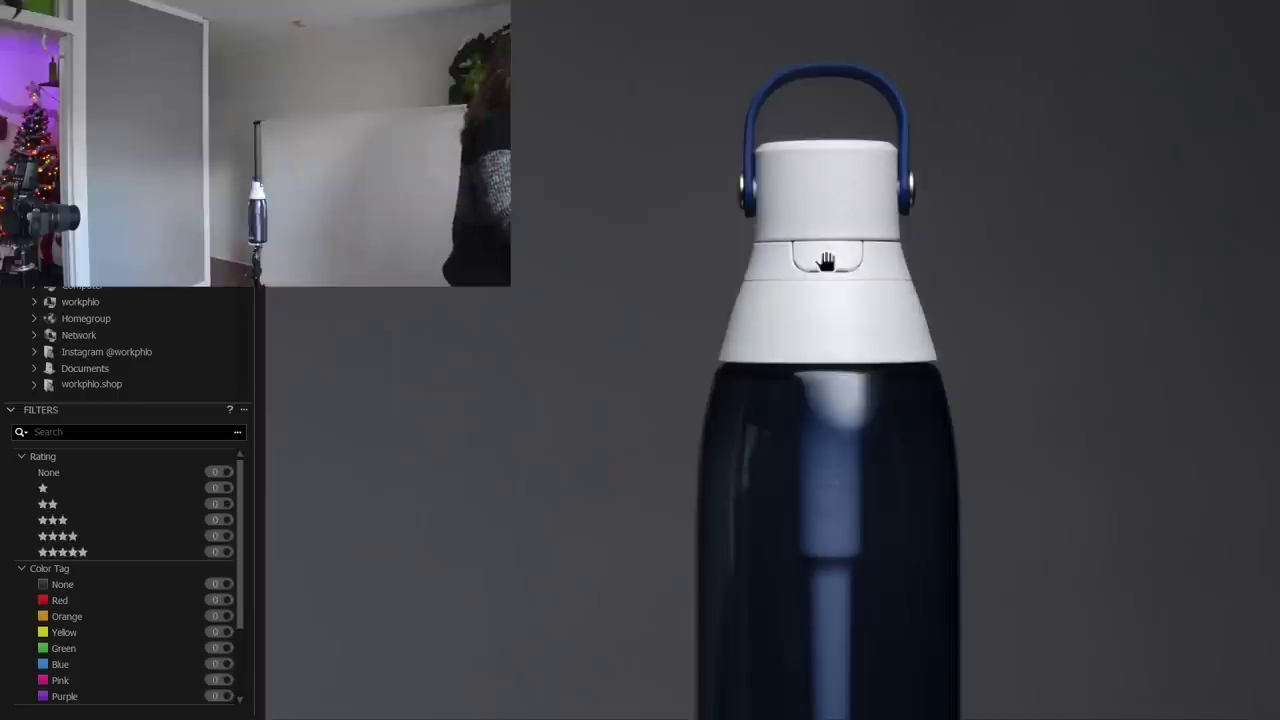
pyautogui.click(832, 183)
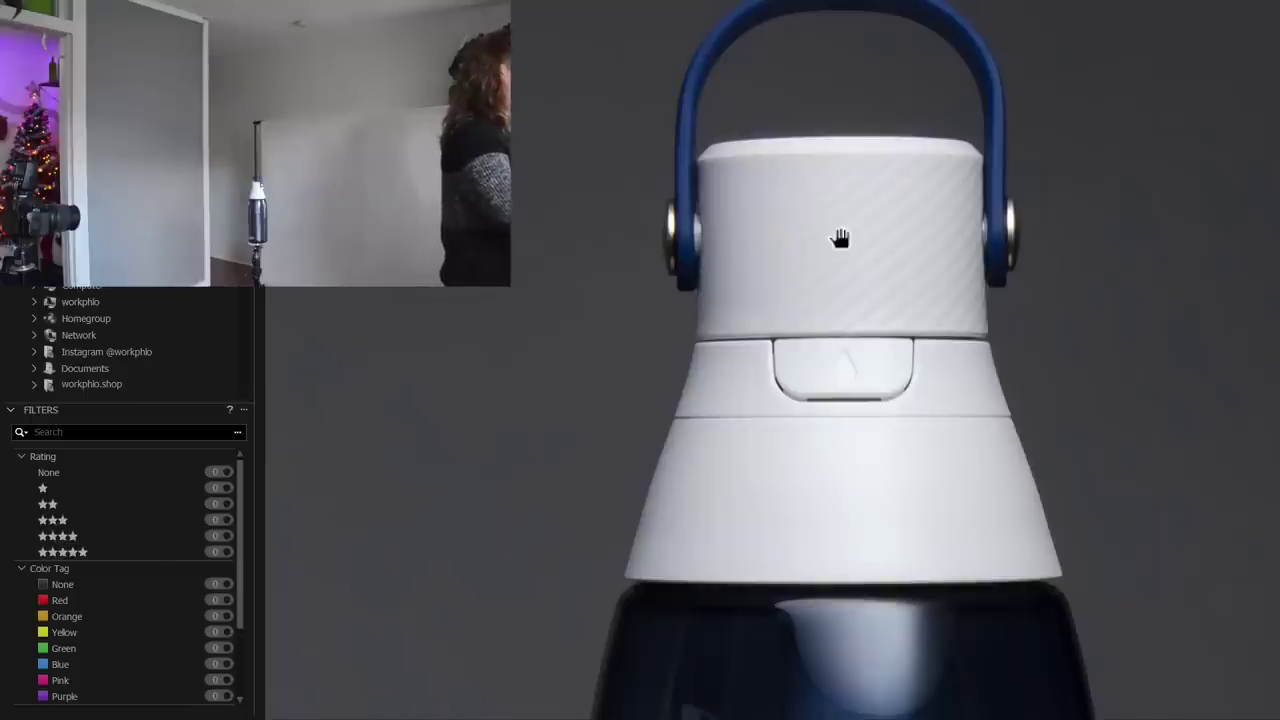
pyautogui.press('Right')
pyautogui.scroll(-1, 800, 217)
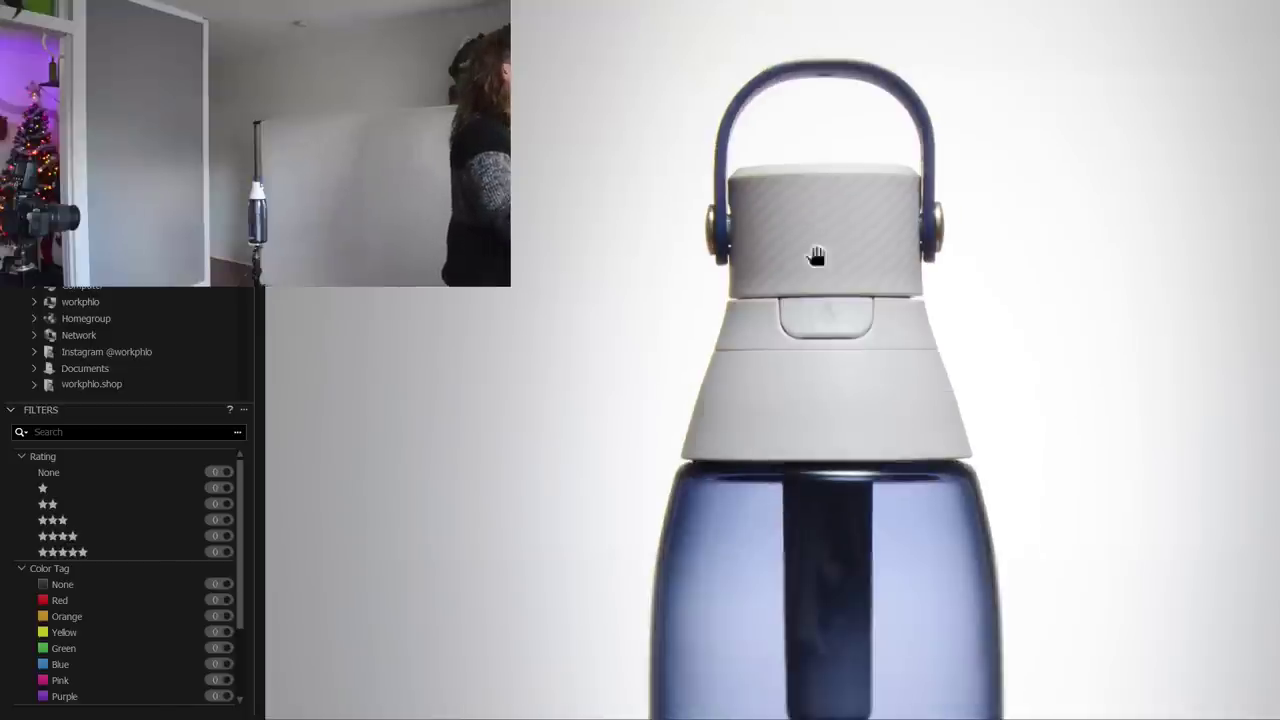
pyautogui.moveTo(817, 265); pyautogui.dragTo(828, 319)
pyautogui.press('Right')
pyautogui.press('Right')
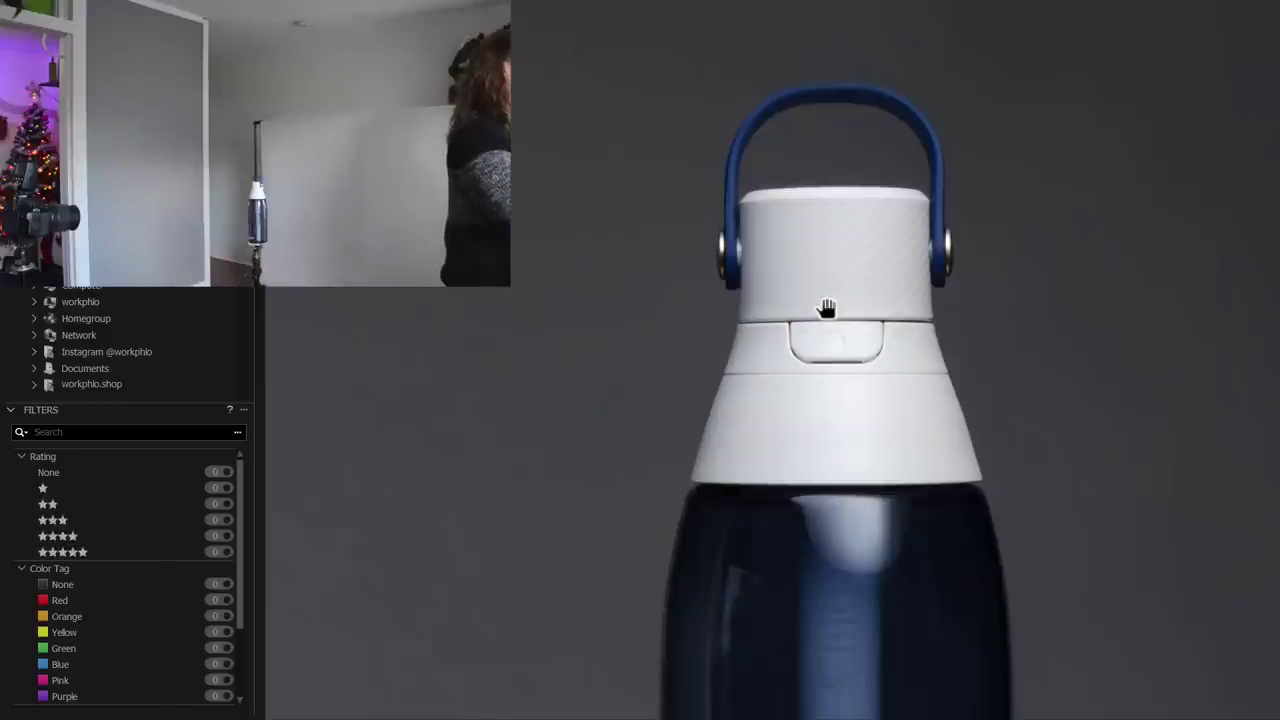
pyautogui.press('Right')
pyautogui.press('Right')
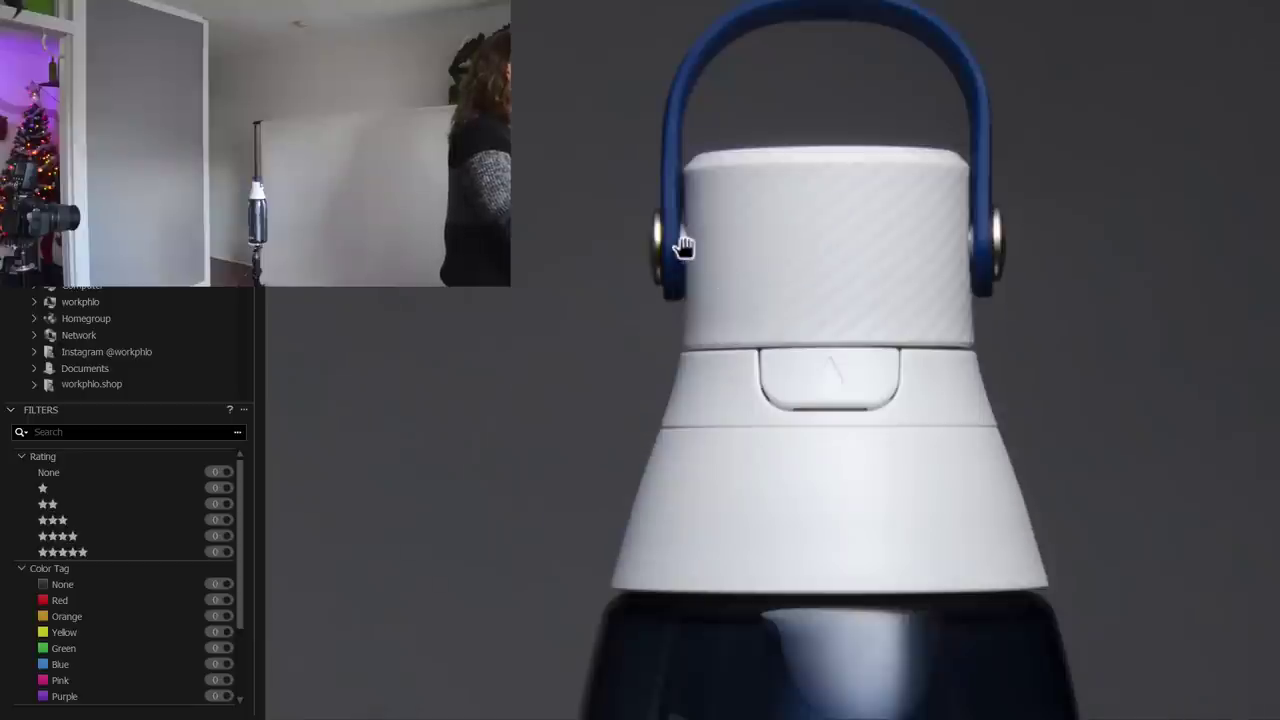
pyautogui.press('Right')
pyautogui.press('Right')
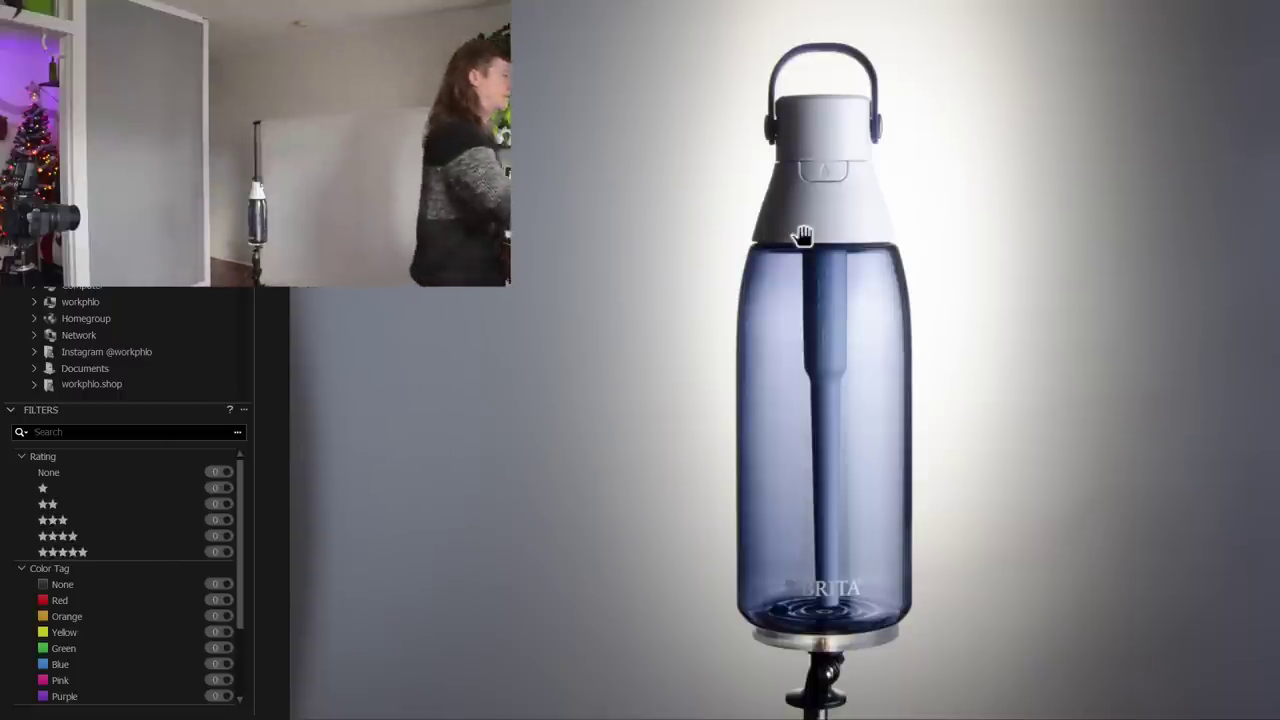
# Look closer at the backlit bottle with the lit cap and at the shot of the dark tube on the clear stand
pyautogui.scroll(3, 834, 356)
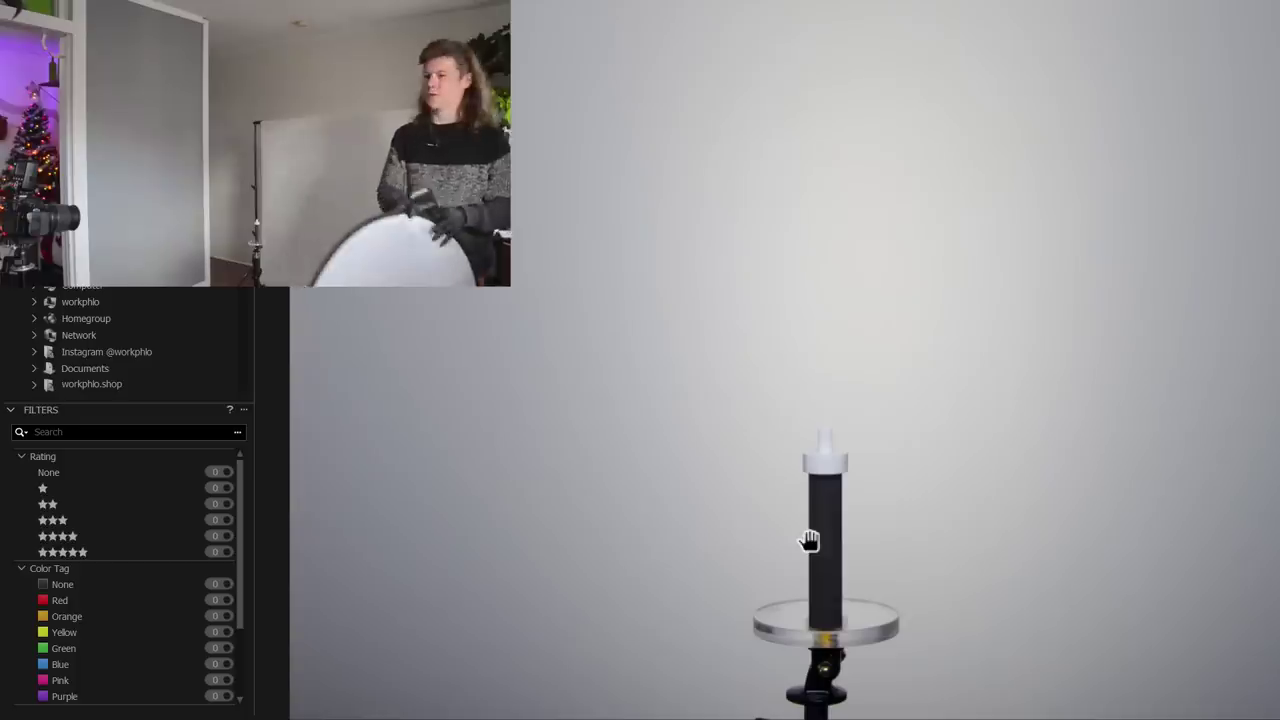
pyautogui.scroll(2, 829, 612)
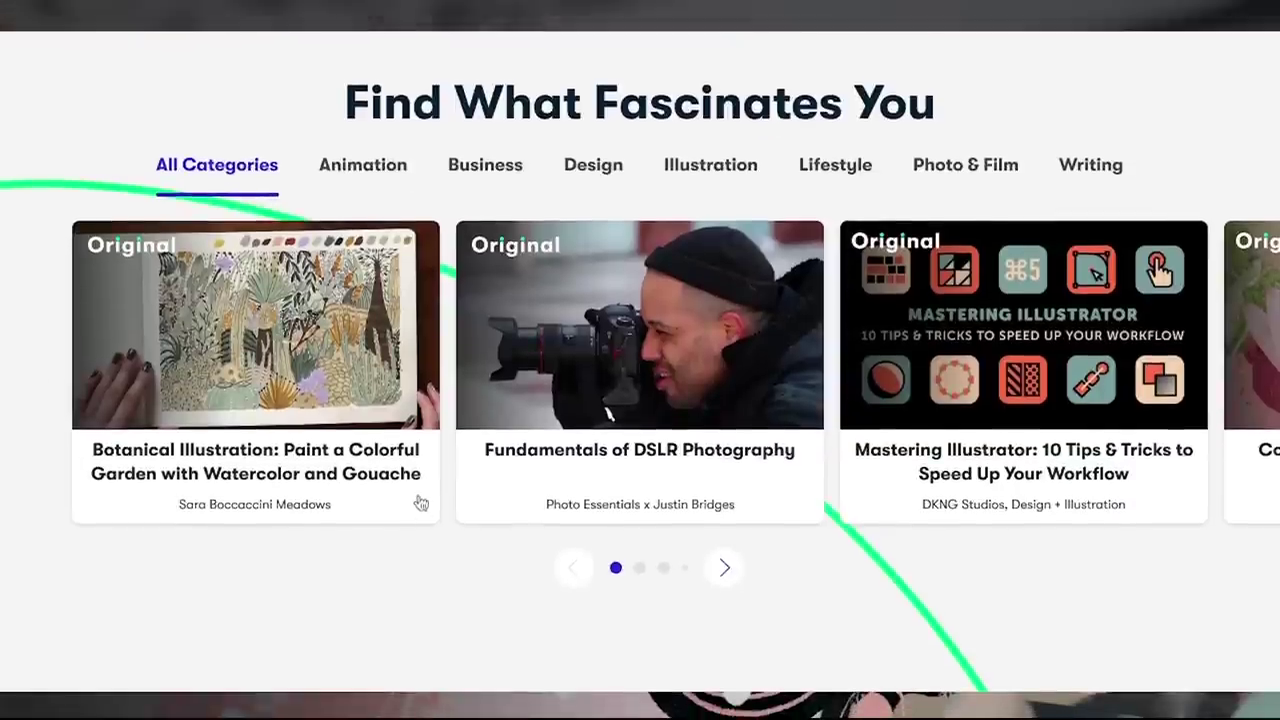
# Switch to Skillshare, open the class "Botanical Illustration: Paint a Colorful Garden with Watercolor and Gouache" and view its About section
pyautogui.moveTo(356, 422)
pyautogui.click(300, 352)
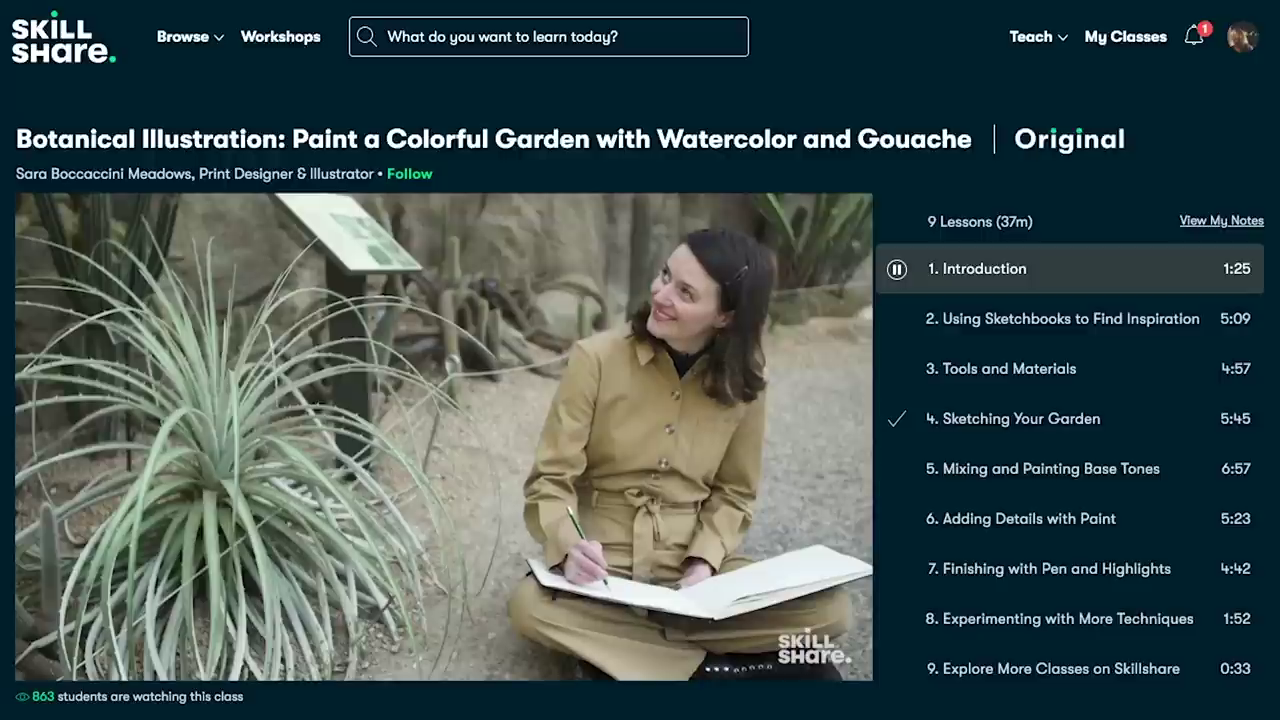
pyautogui.scroll(-3, 640, 360)
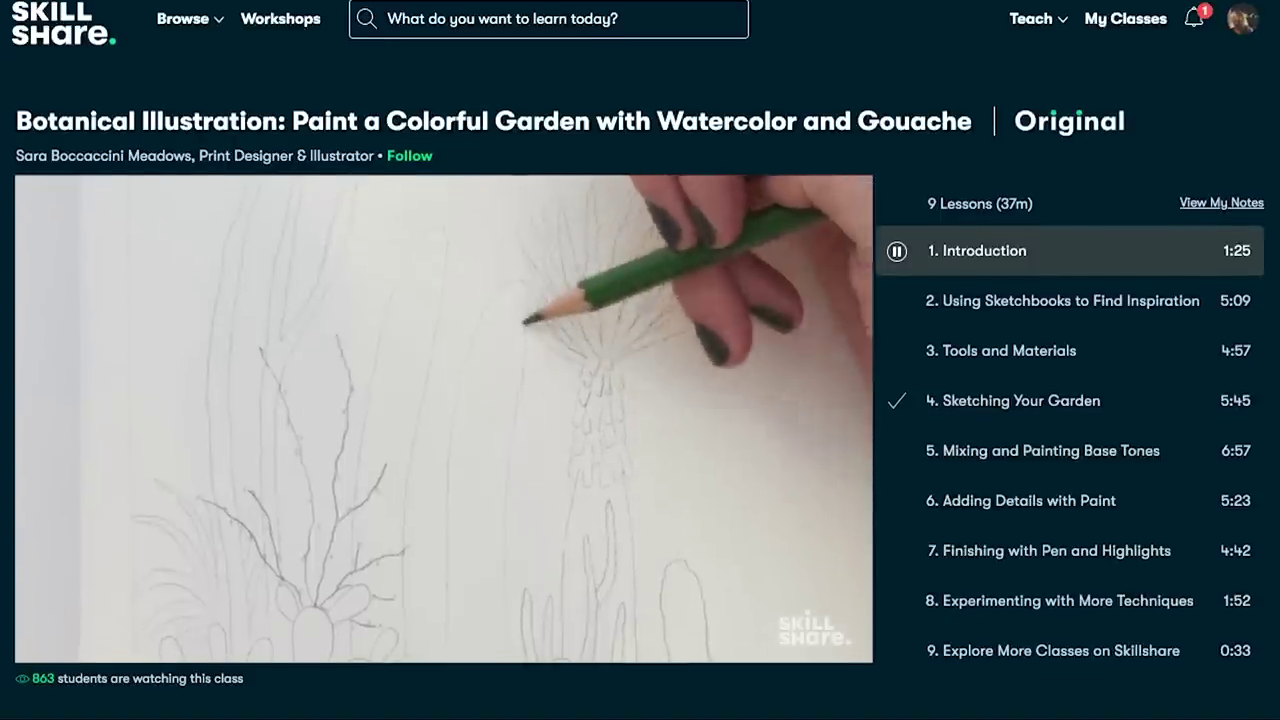
pyautogui.scroll(-2, 270, 260)
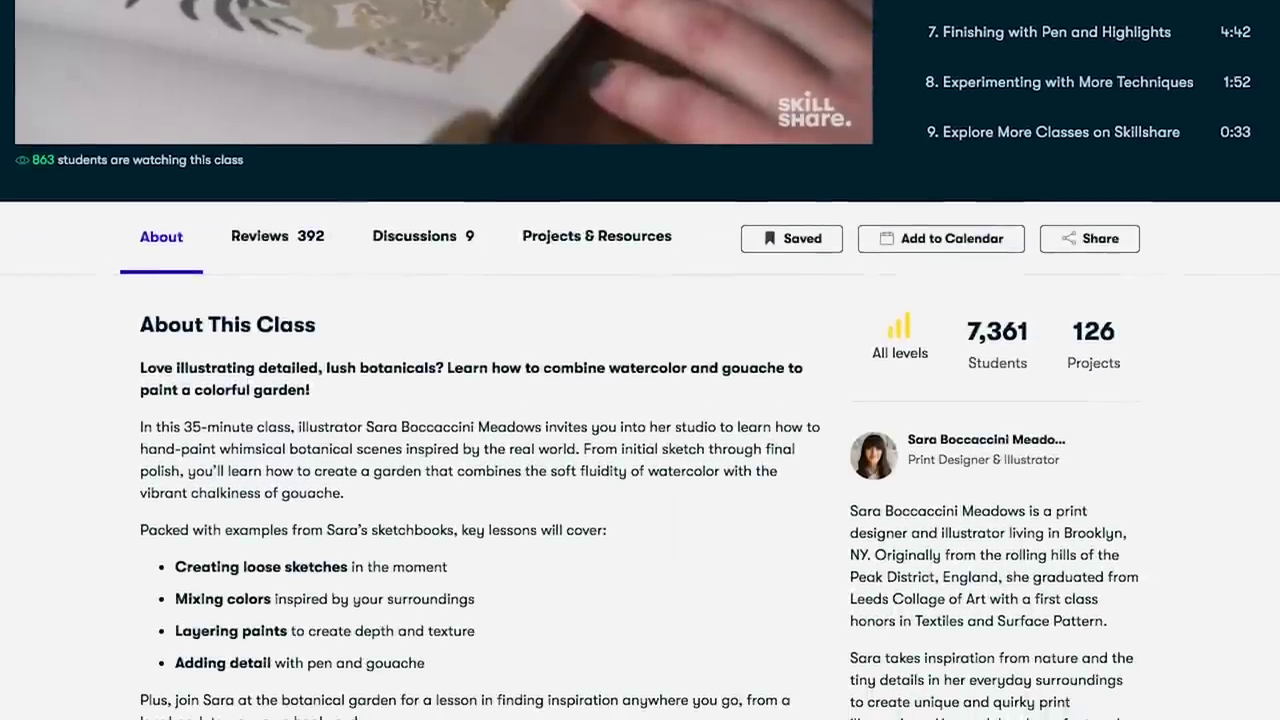
# View the botanical illustration class's reviews, discussions and project description, and browse the student projects
pyautogui.click(277, 244)
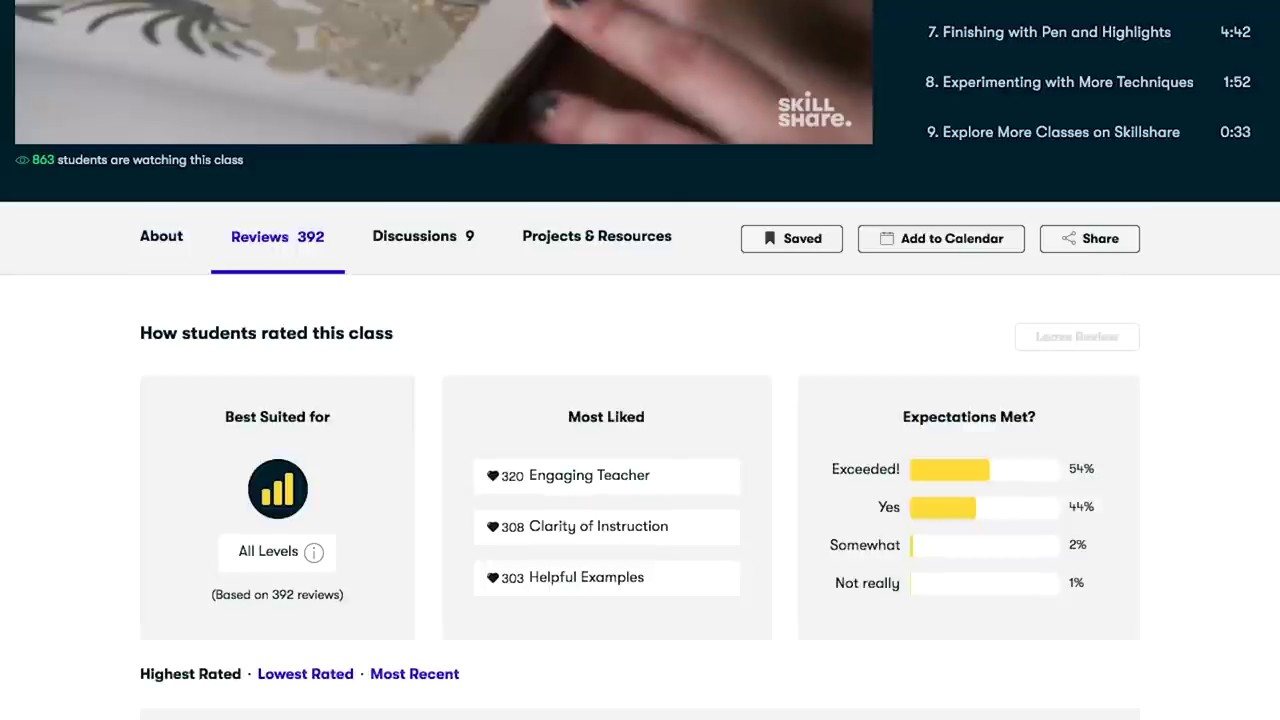
pyautogui.click(419, 263)
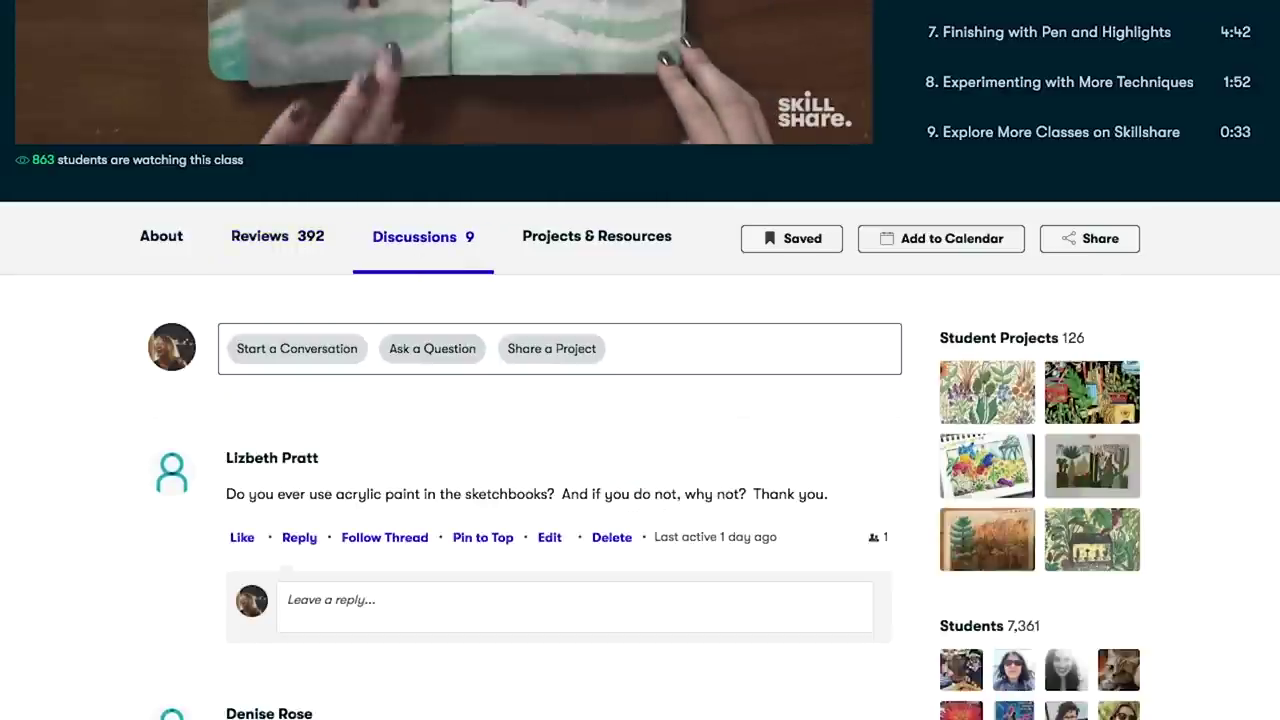
pyautogui.click(585, 258)
pyautogui.scroll(-2, 585, 258)
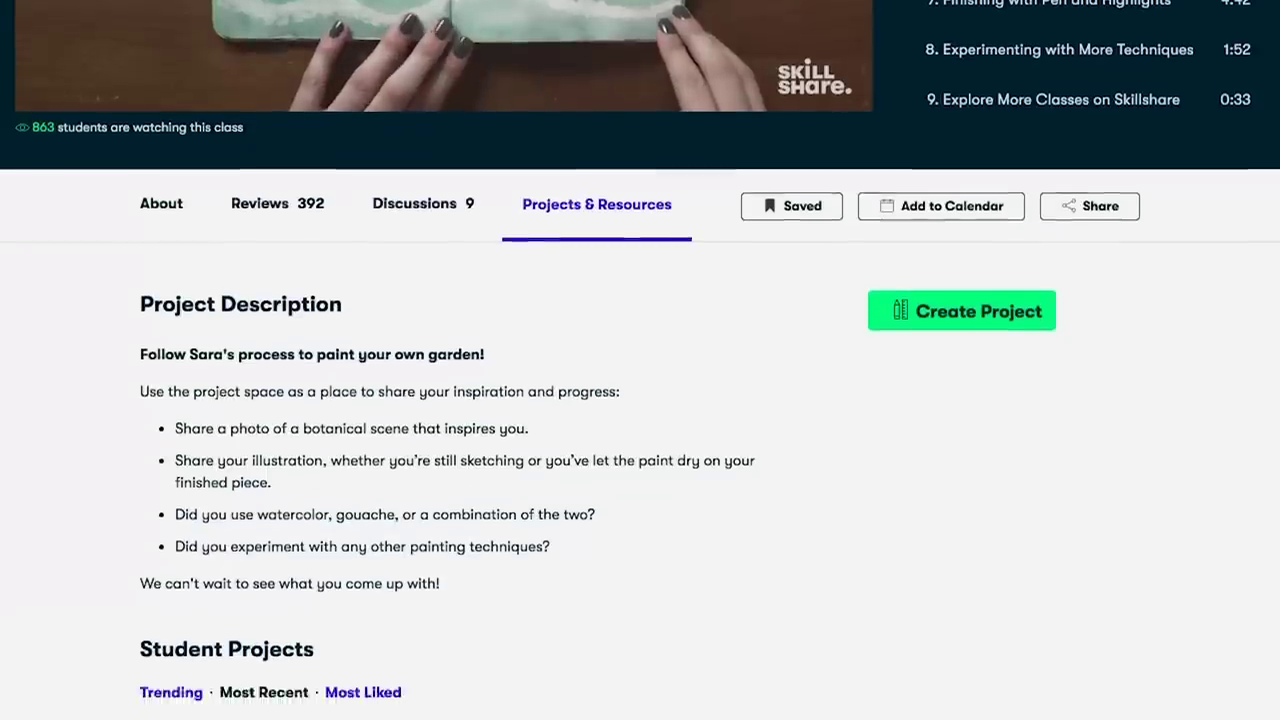
pyautogui.scroll(-5, 640, 360)
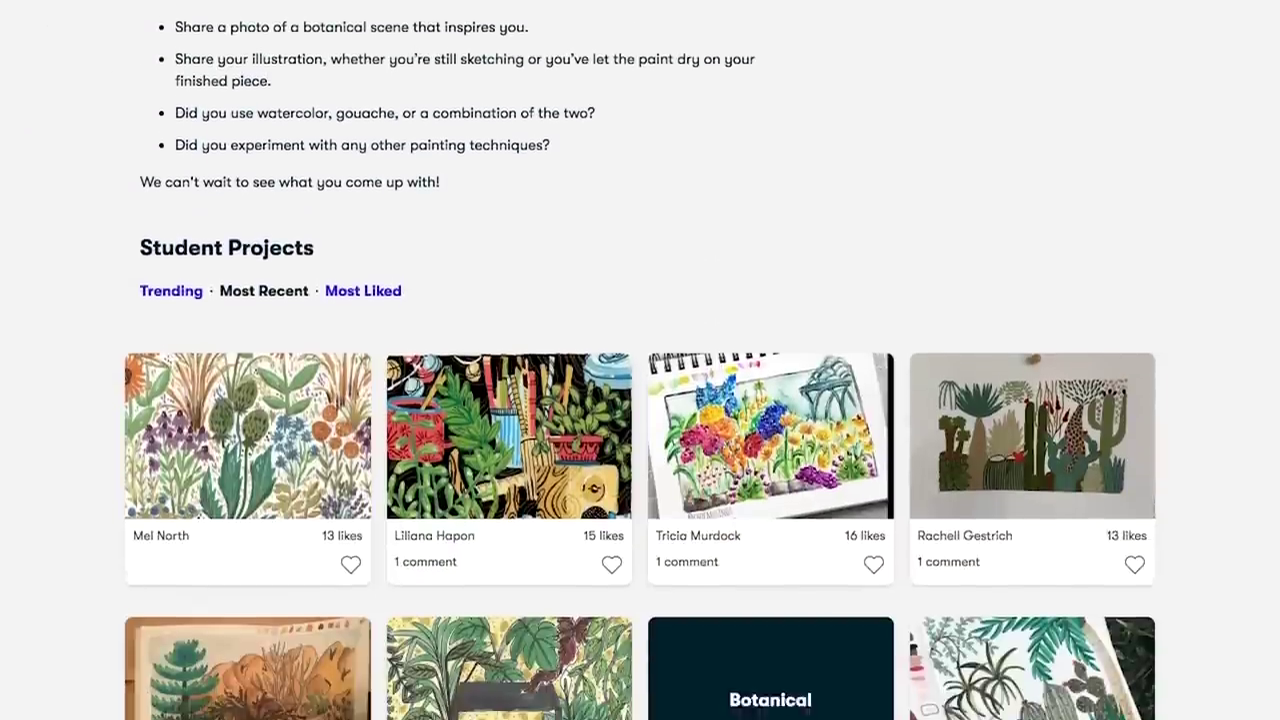
pyautogui.scroll(-2, 640, 360)
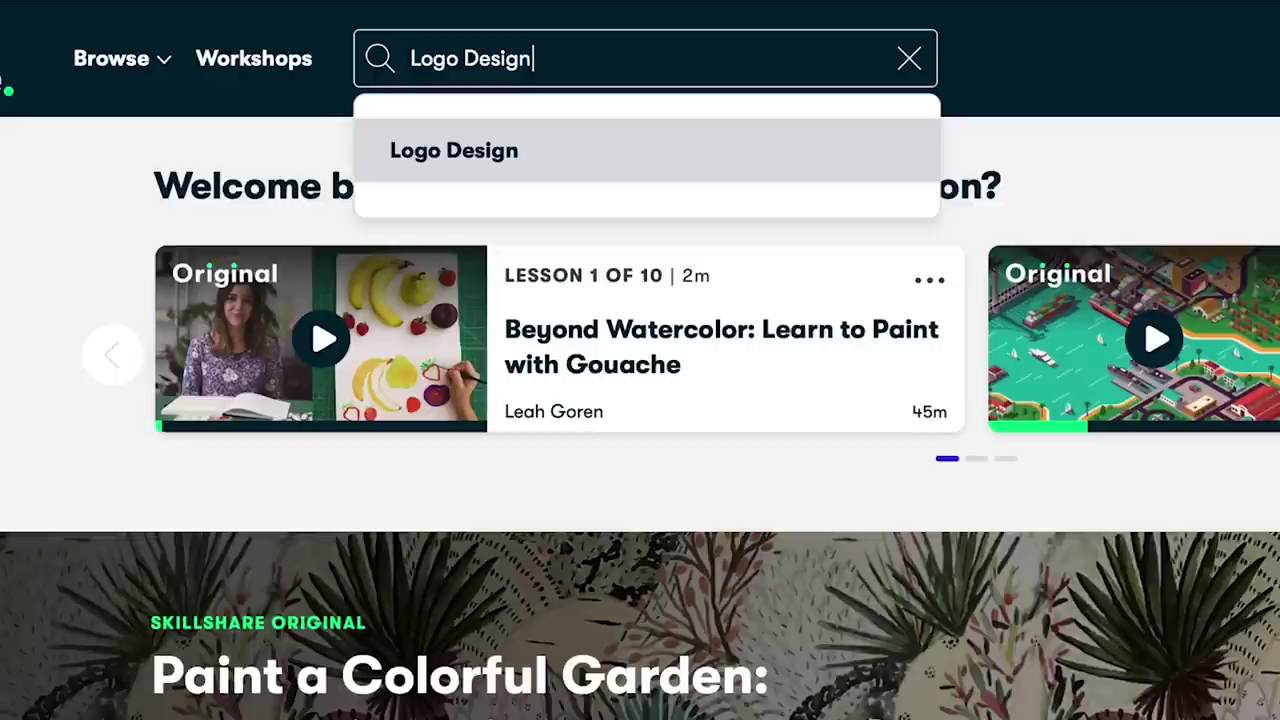
# Search Skillshare for "Logo Design" and open the class "Logo Design with Draplin: Secrets of Shape, Type and Color"
pyautogui.click(572, 160)
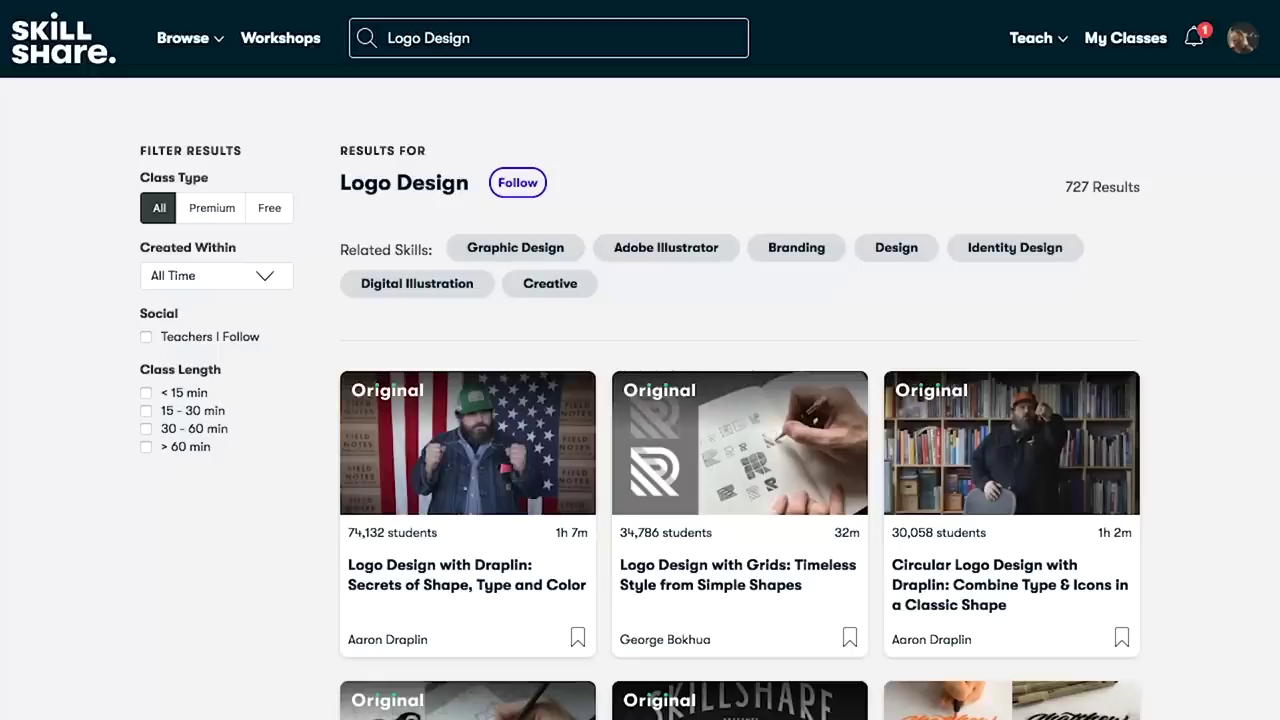
pyautogui.click(456, 588)
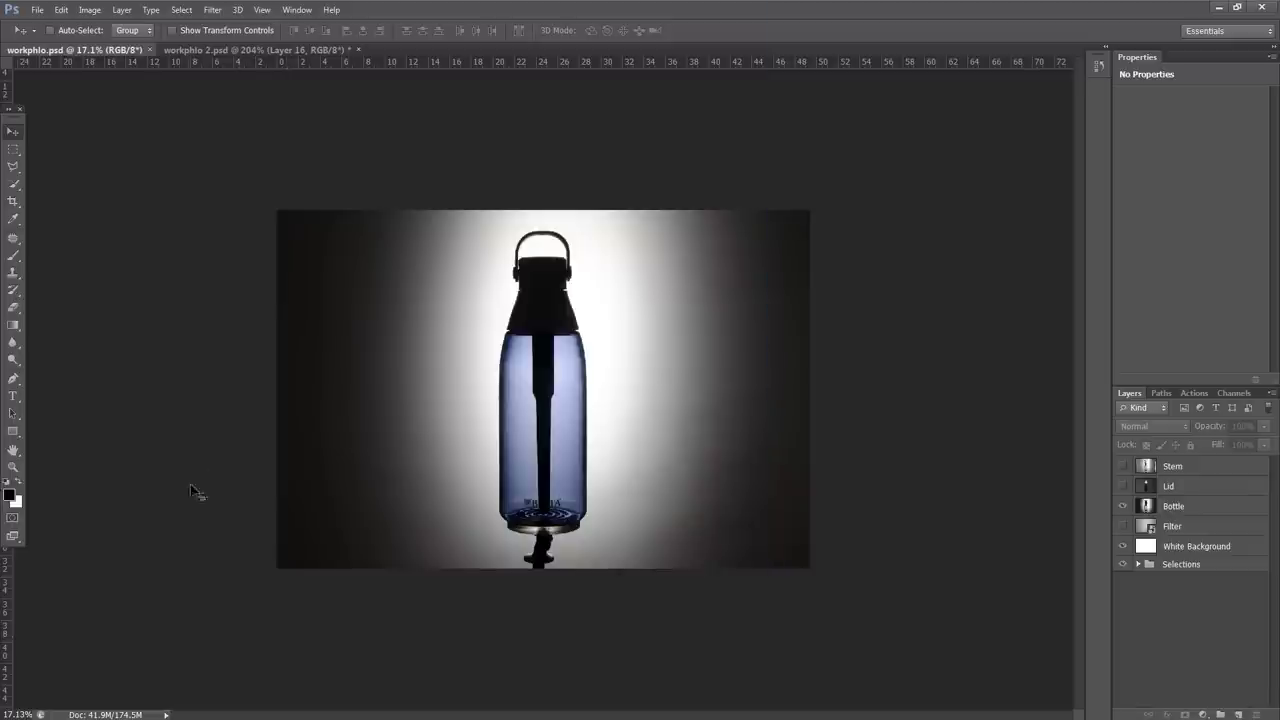
# Switch to Photoshop and locate the Load Files into Stack script without running it
pyautogui.click(37, 10)
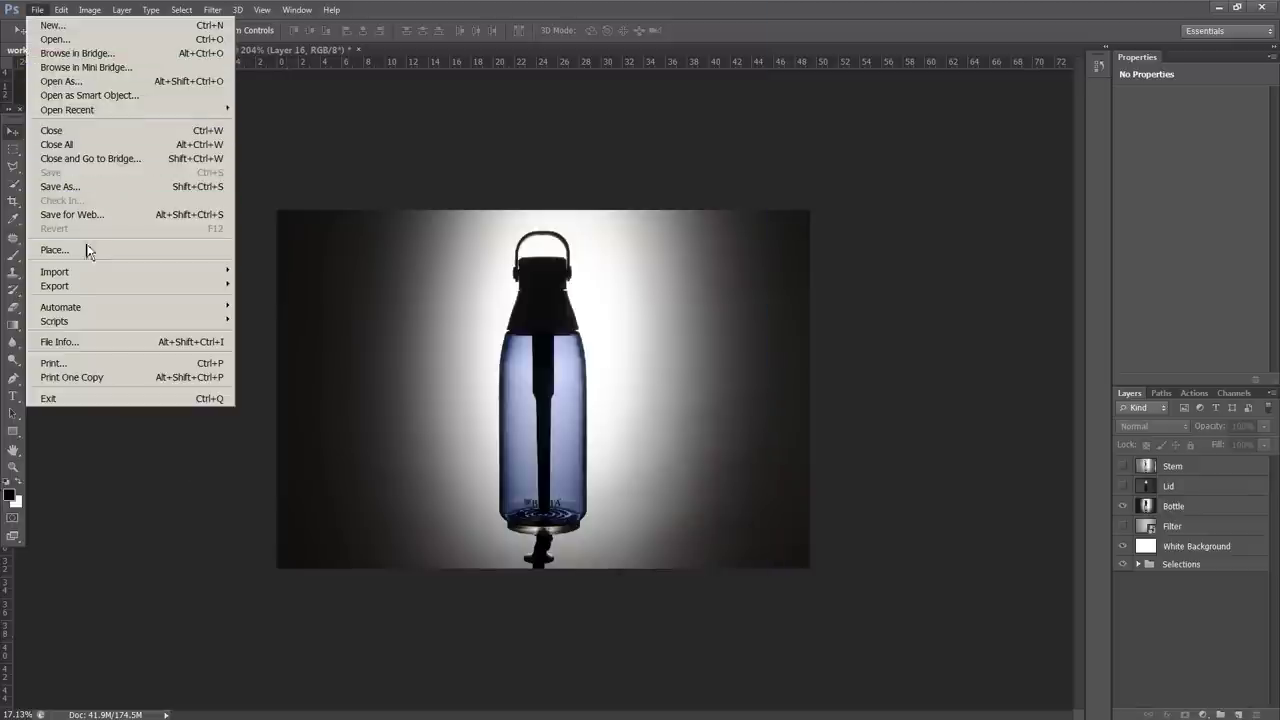
pyautogui.moveTo(210, 326)
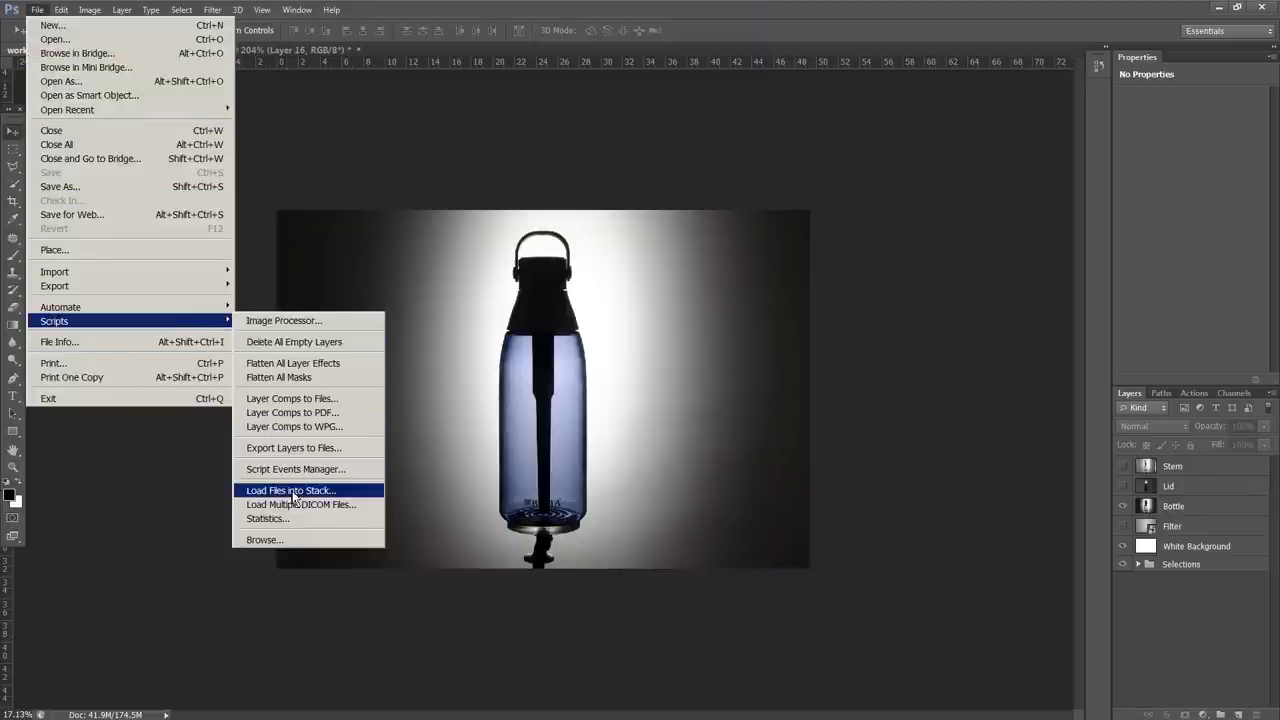
pyautogui.click(1145, 613)
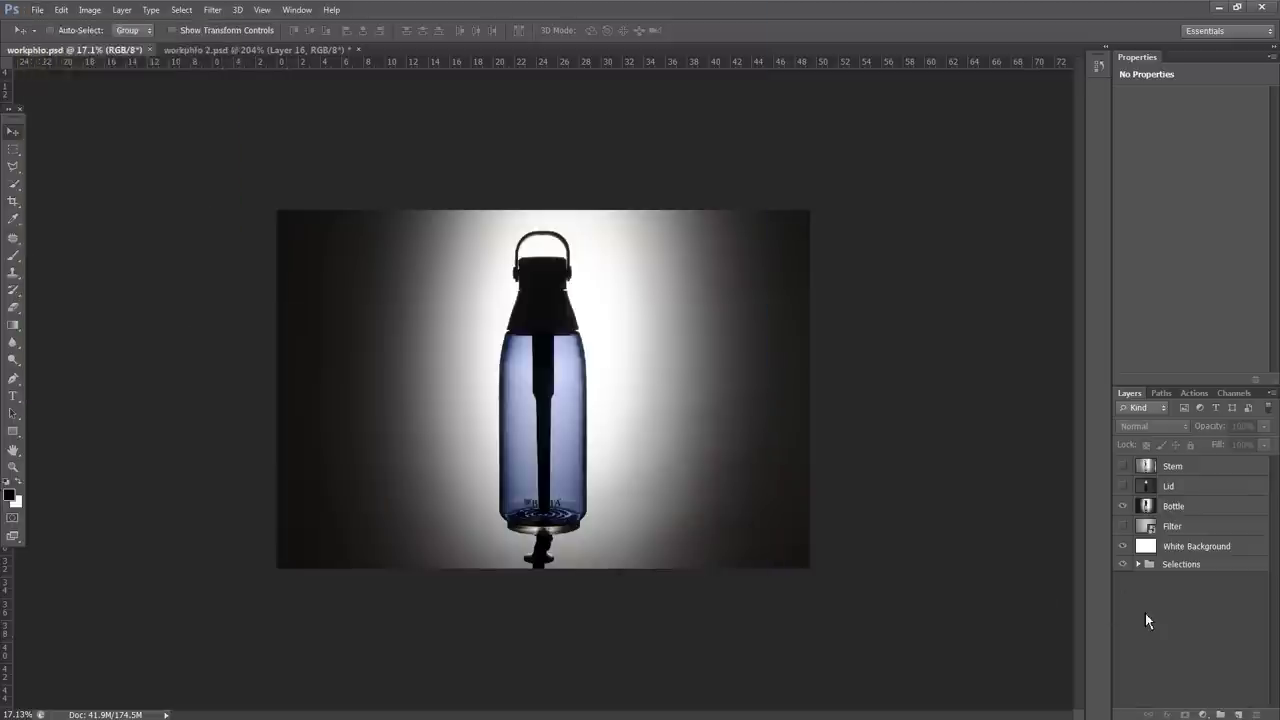
# Toggle the visibility of the Bottle, Lid and Stem layers to compare the three exposures
pyautogui.click(1124, 506)
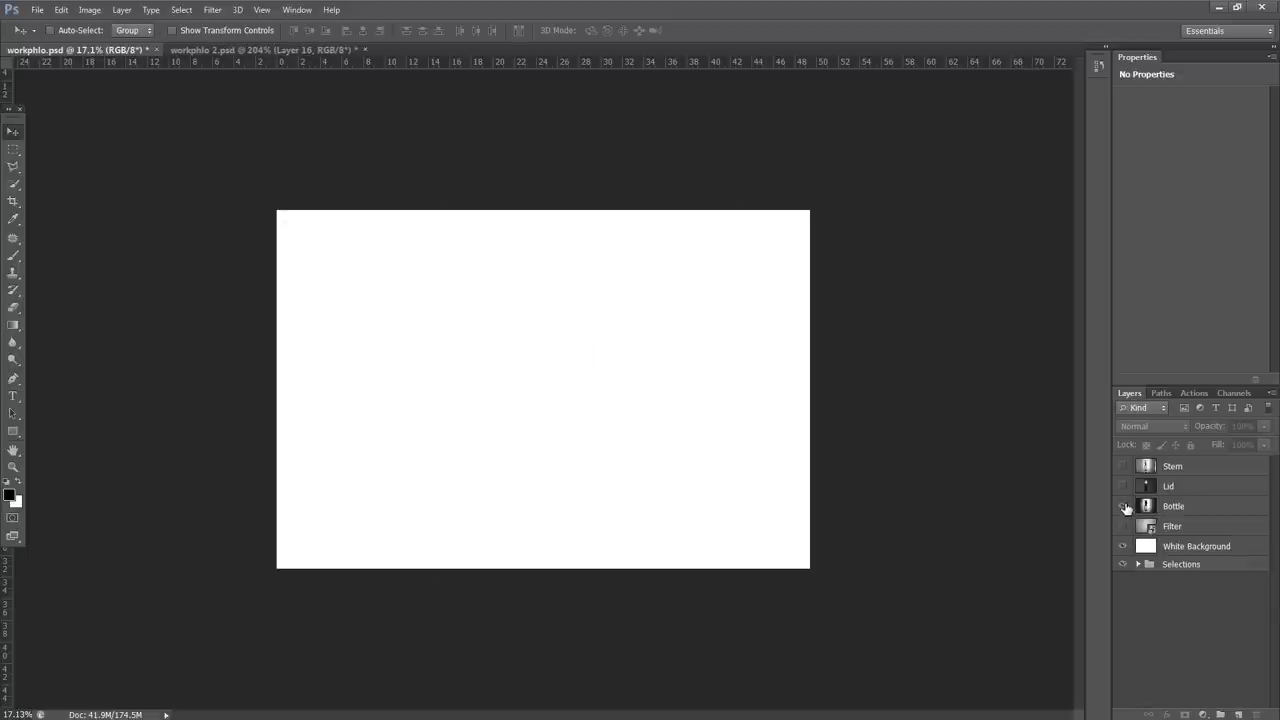
pyautogui.click(1124, 506)
pyautogui.click(1124, 486)
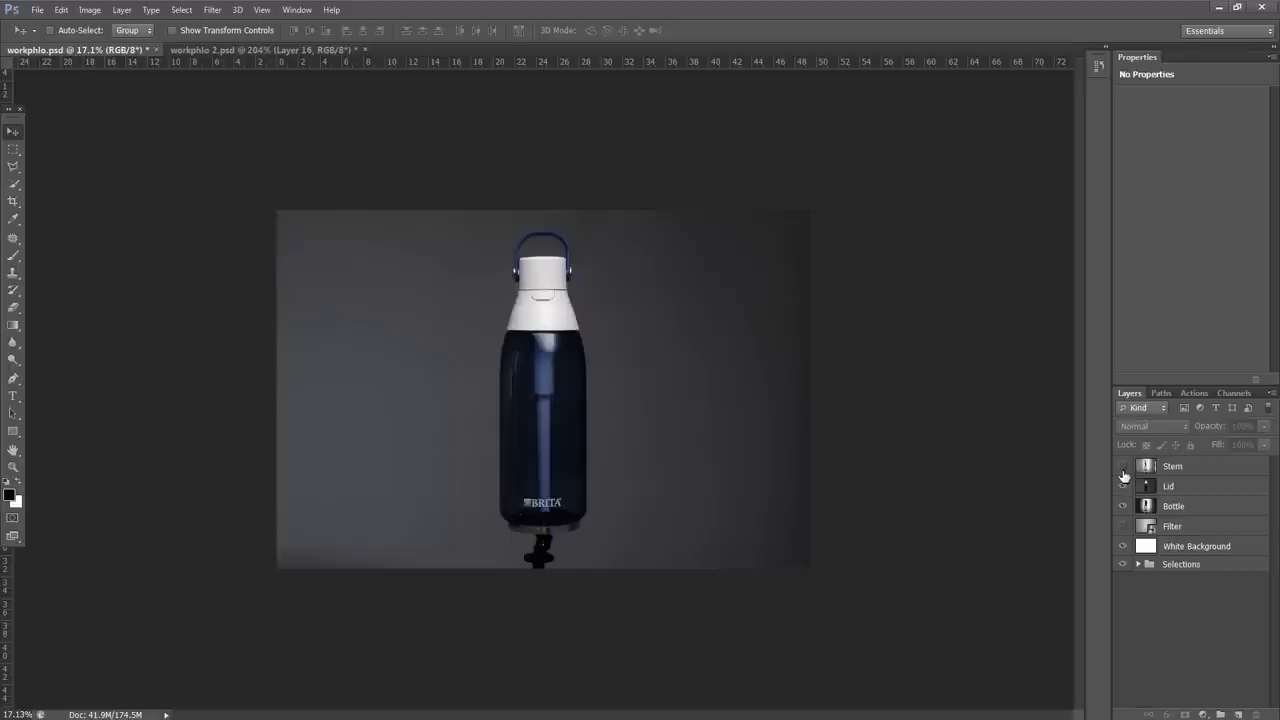
pyautogui.click(1123, 467)
pyautogui.click(1123, 467)
pyautogui.click(1124, 486)
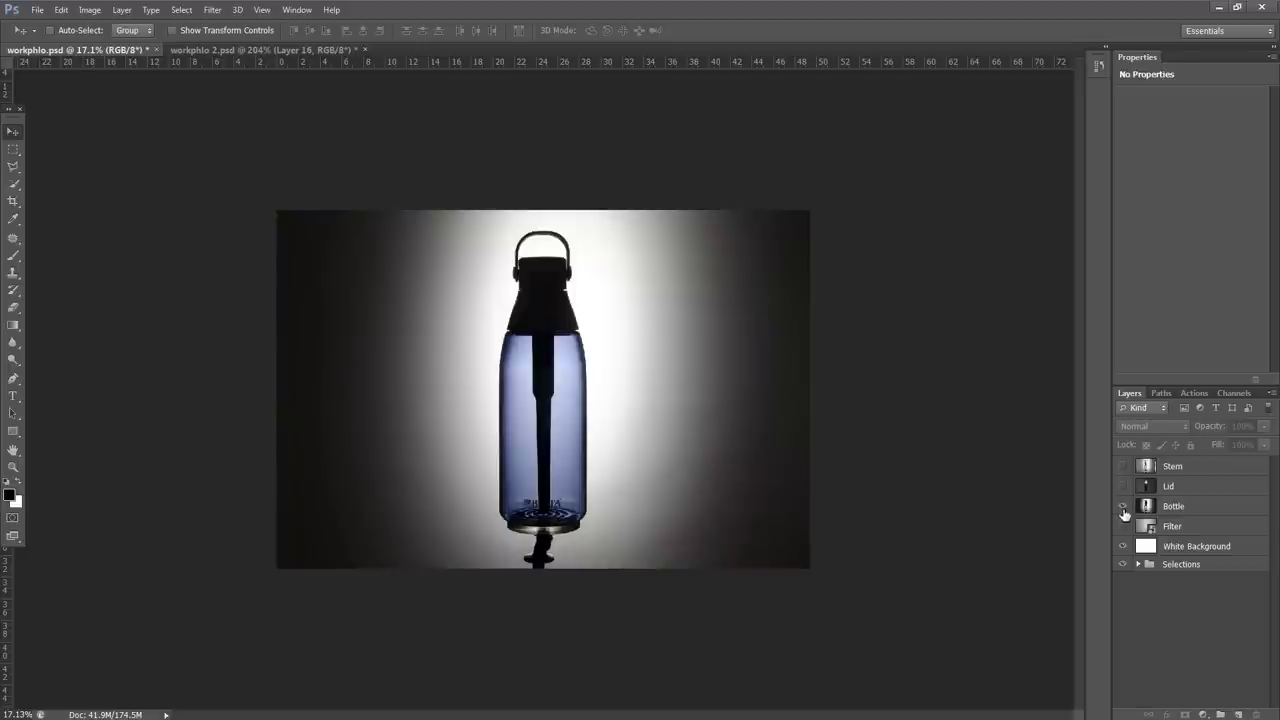
pyautogui.click(1123, 506)
pyautogui.click(1123, 506)
# Select the Bottle layer and examine the backlit bottle's handle, cap and body edges up close
pyautogui.click(1150, 507)
pyautogui.hotkey('ctrl', '0')
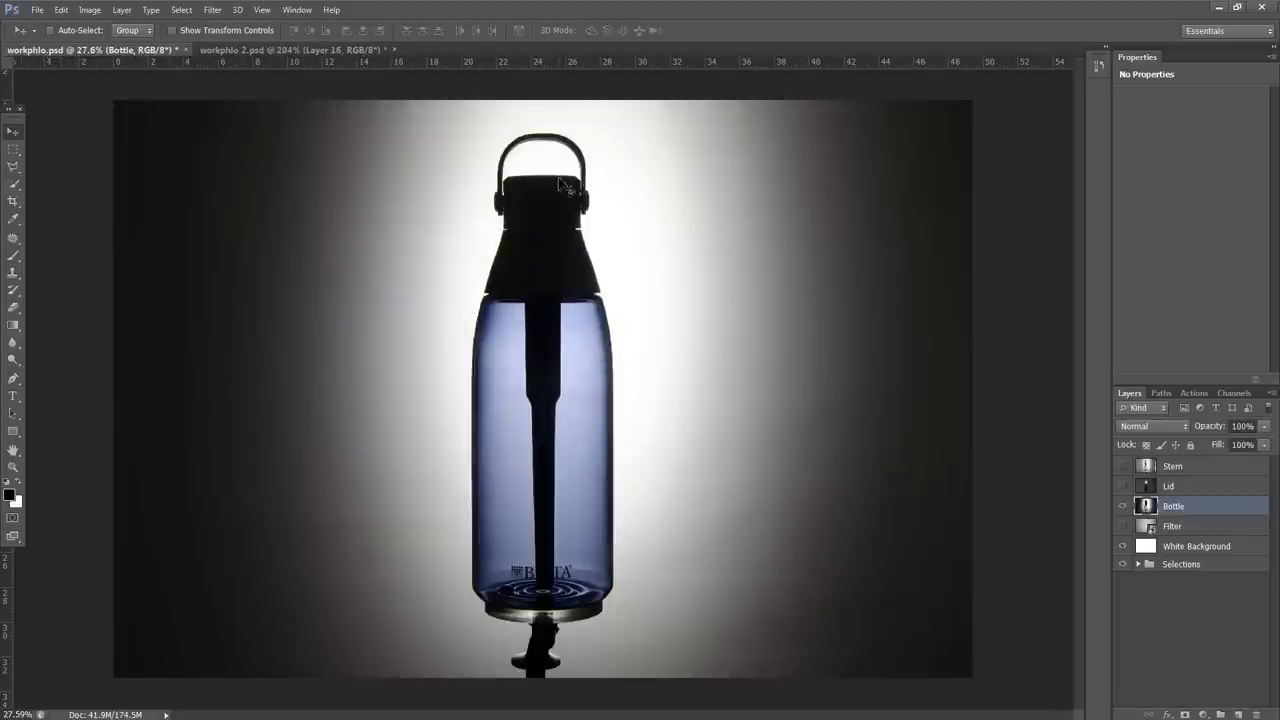
pyautogui.scroll(5, 556, 240)
pyautogui.moveTo(552, 240); pyautogui.dragTo(542, 287)
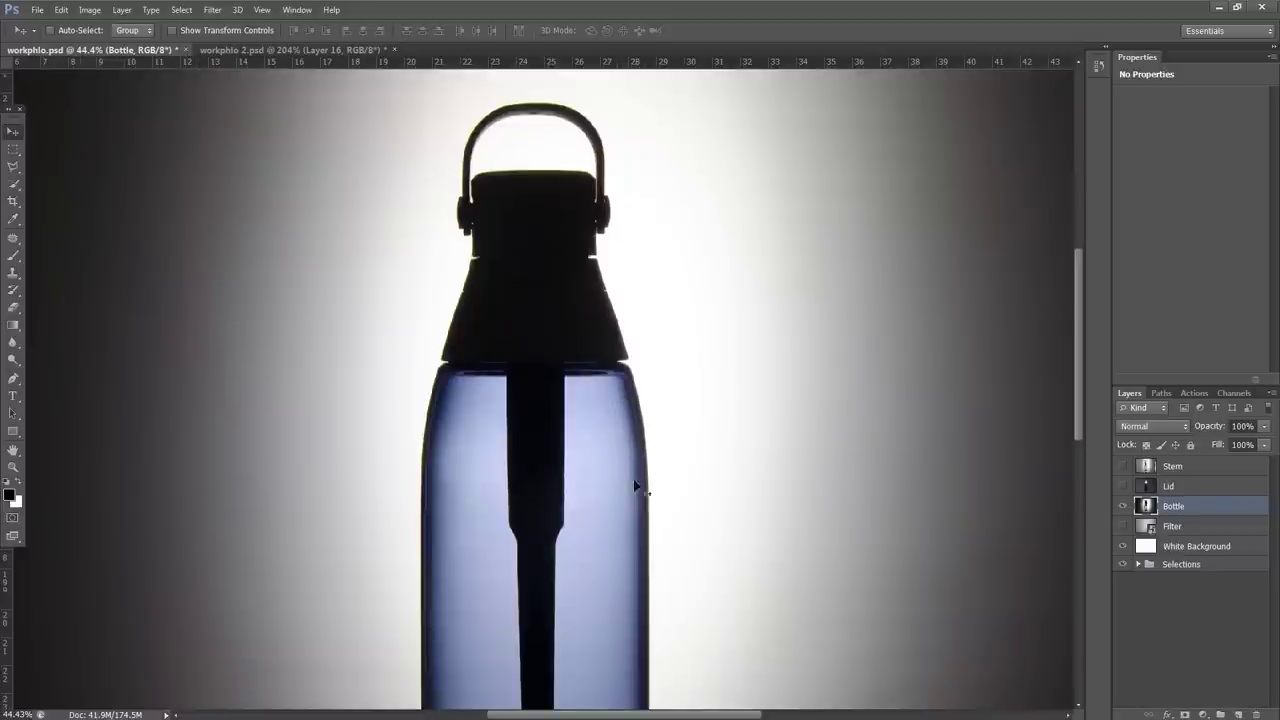
pyautogui.moveTo(489, 510); pyautogui.dragTo(496, 411)
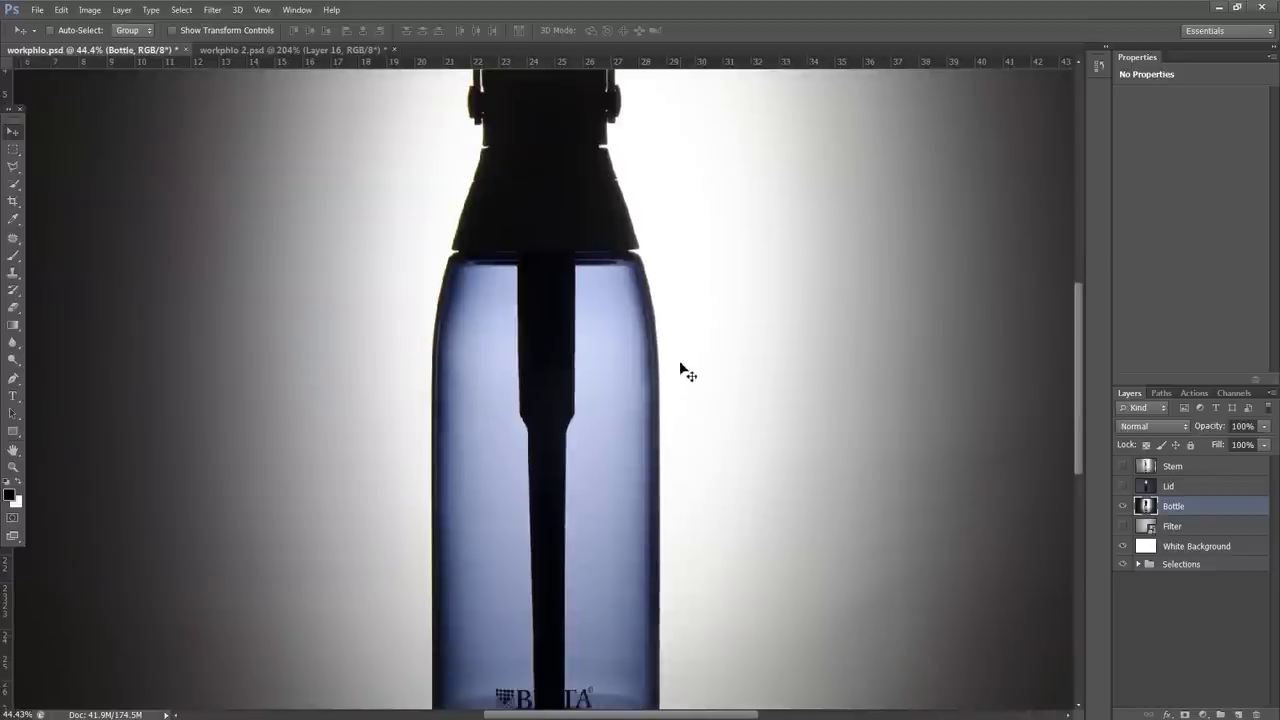
pyautogui.click(14, 168)
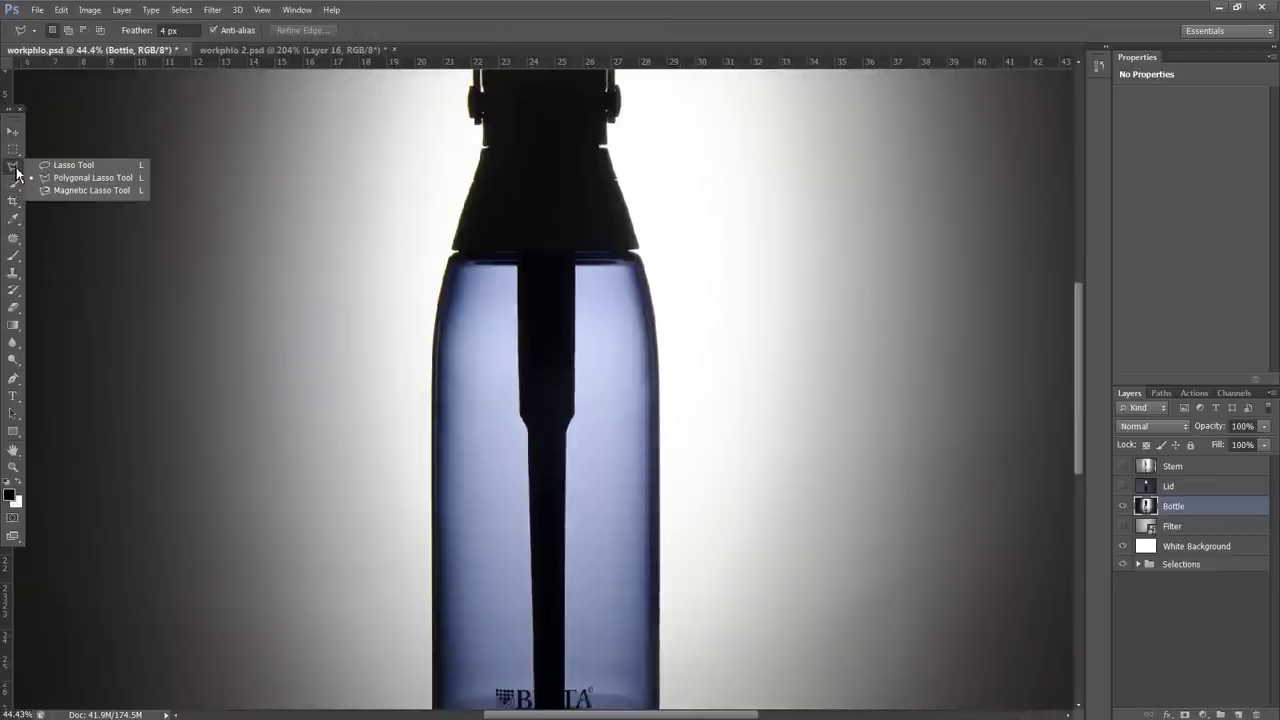
pyautogui.click(90, 190)
pyautogui.click(435, 540)
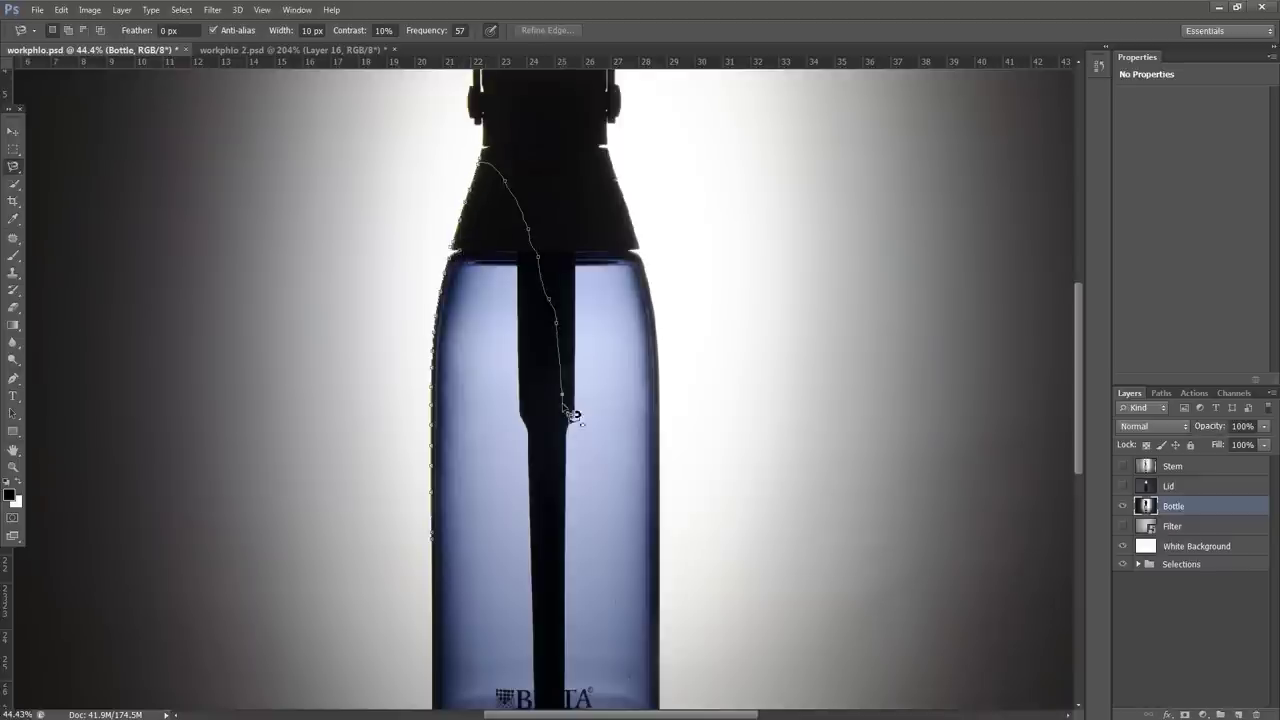
pyautogui.press('Escape')
# Trace the bottle's left edge up to the joint under the cap with the Polygonal Lasso Tool
pyautogui.rightClick(12, 168)
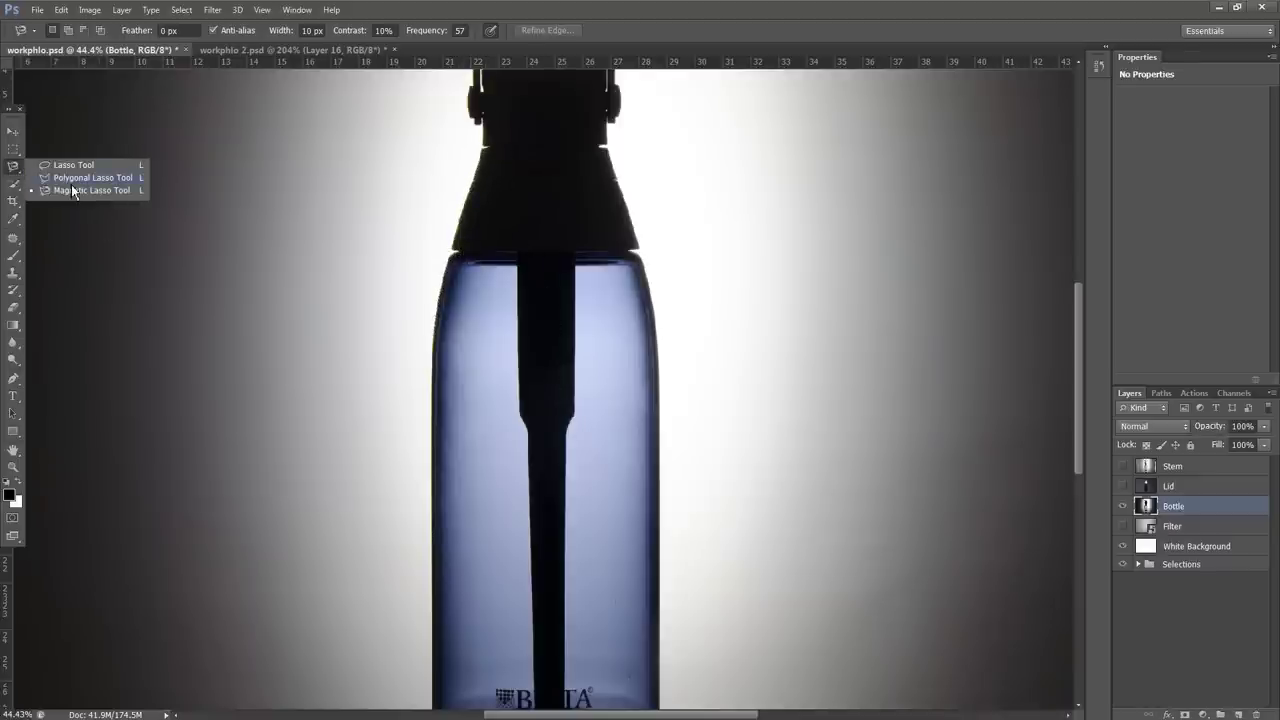
pyautogui.click(71, 180)
pyautogui.scroll(4, 420, 478)
pyautogui.scroll(10, 430, 482)
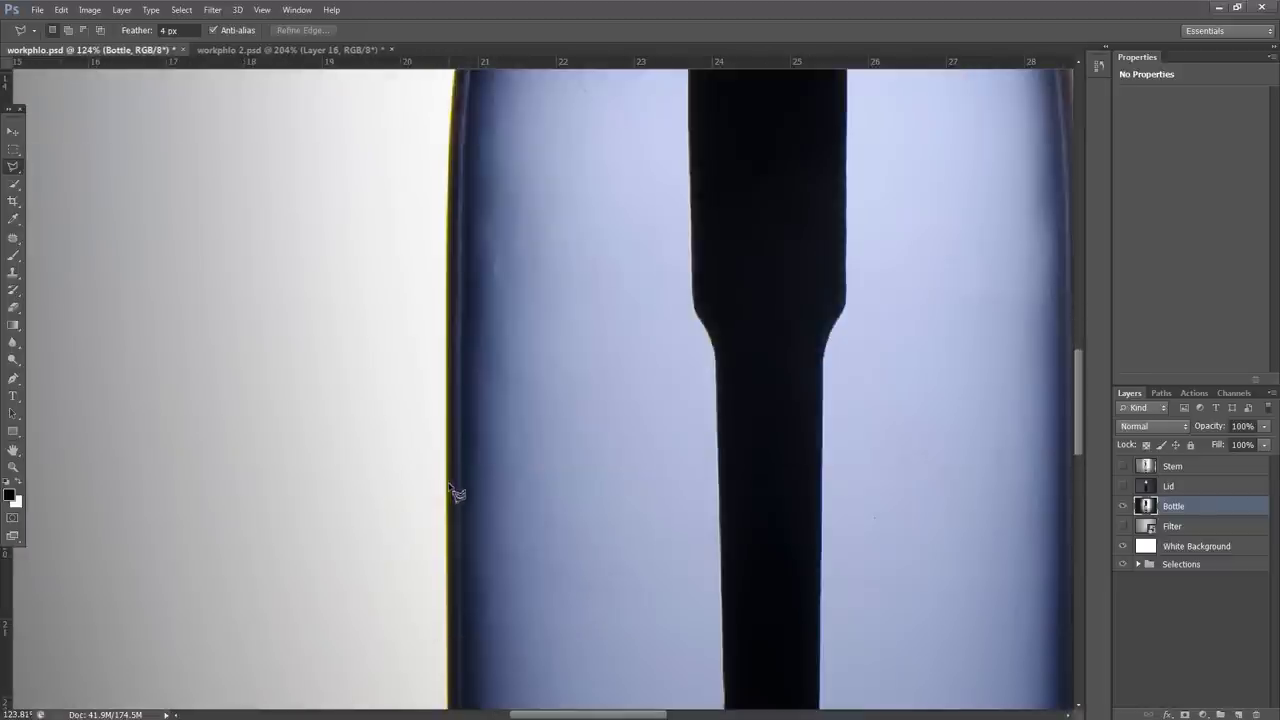
pyautogui.click(446, 488)
pyautogui.click(447, 268)
pyautogui.moveTo(451, 138); pyautogui.dragTo(463, 543)
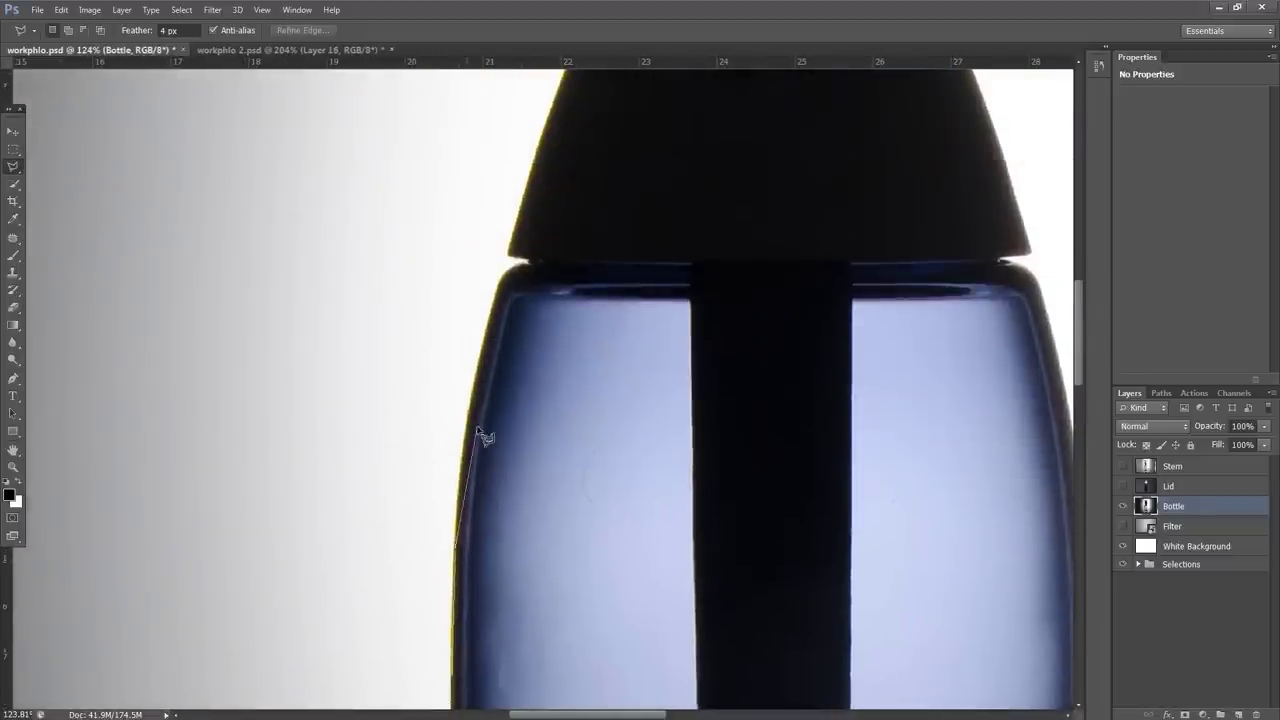
pyautogui.click(479, 351)
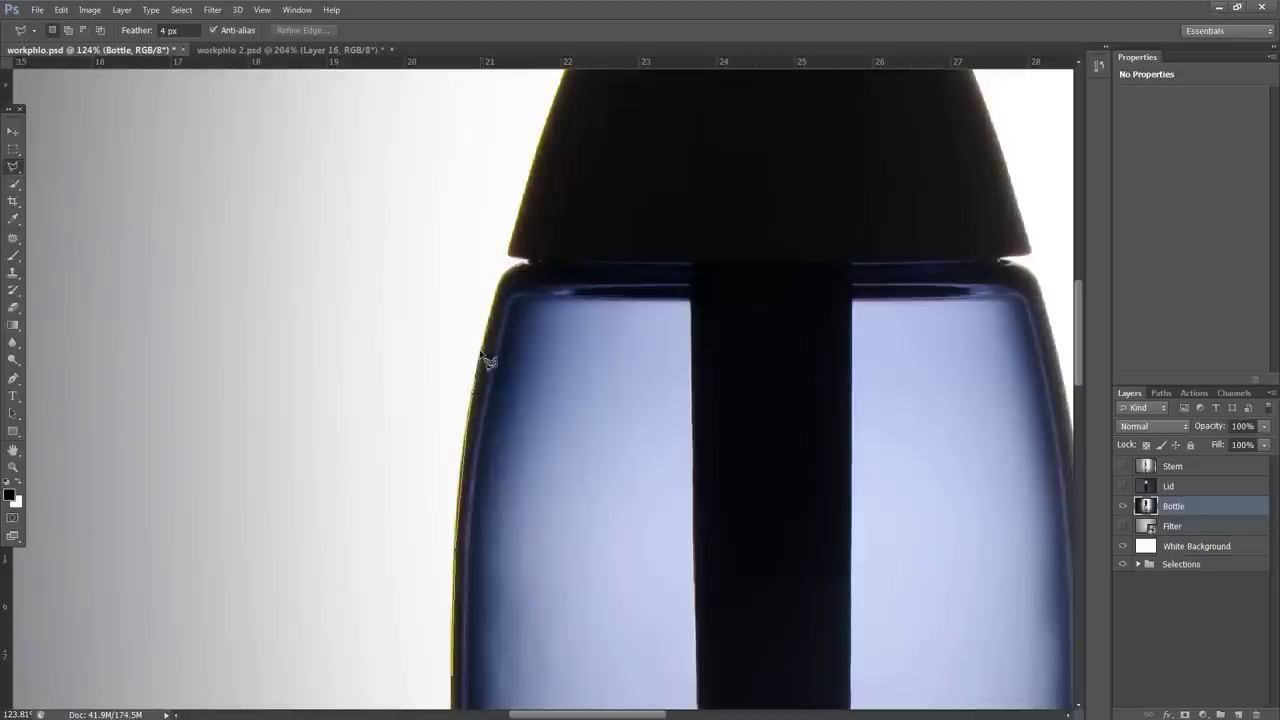
pyautogui.click(489, 308)
pyautogui.click(509, 263)
pyautogui.click(528, 264)
pyautogui.doubleClick(771, 531)
# Load the complete bottle outline as a selection from the Selection: Bottle layer, check its edges, and collapse the Selections group
pyautogui.moveTo(549, 468)
pyautogui.mouseDown()
pyautogui.moveTo(489, 447)
pyautogui.moveTo(441, 467)
pyautogui.mouseUp()
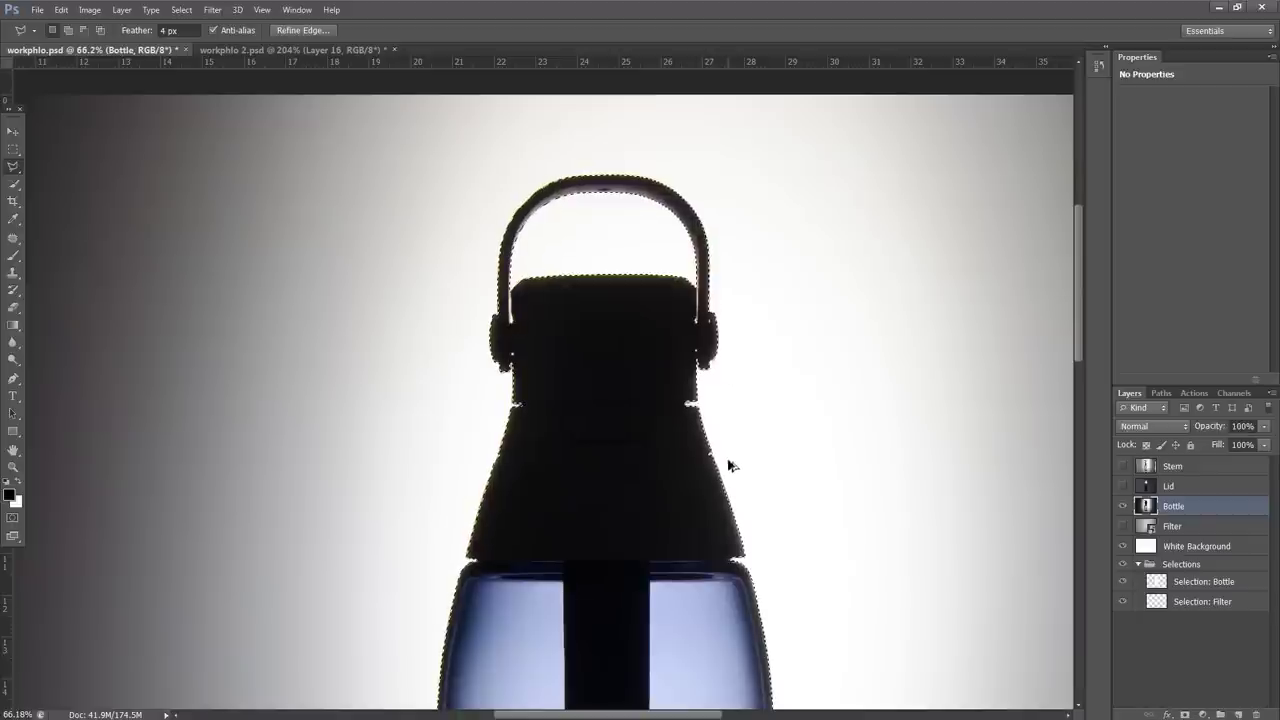
pyautogui.scroll(-4, 729, 466)
pyautogui.scroll(2, 507, 443)
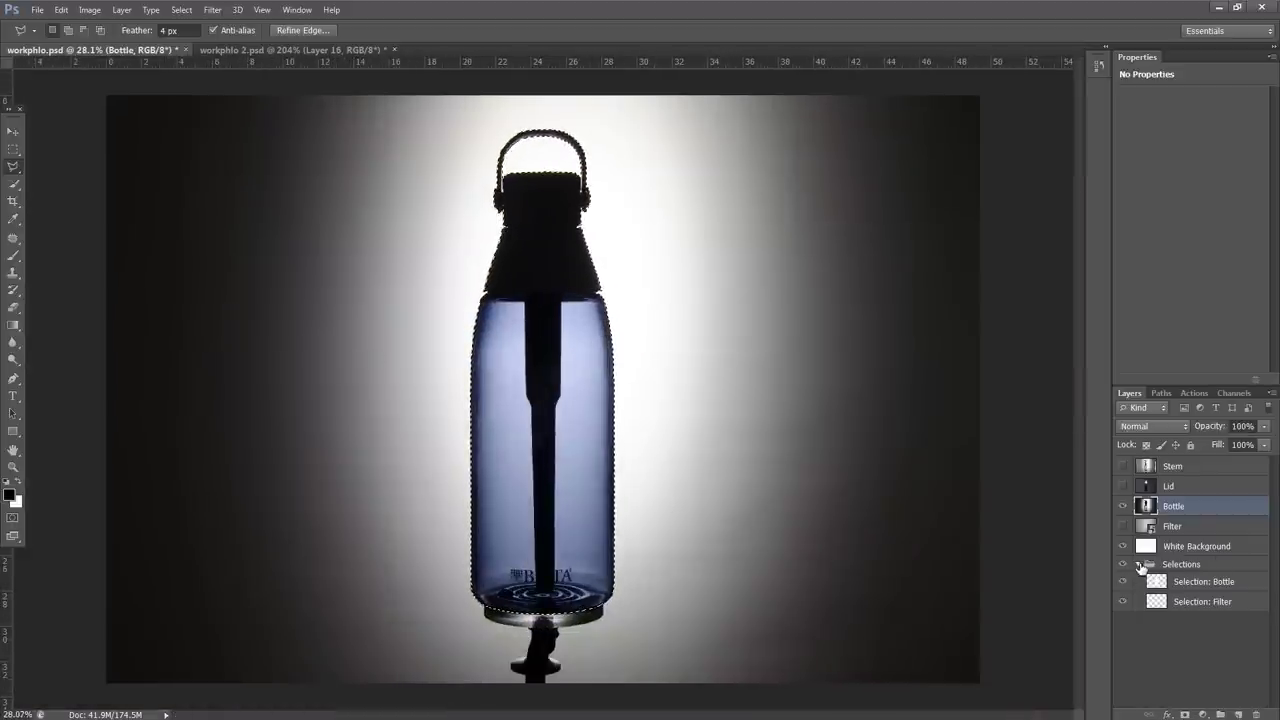
pyautogui.click(1140, 565)
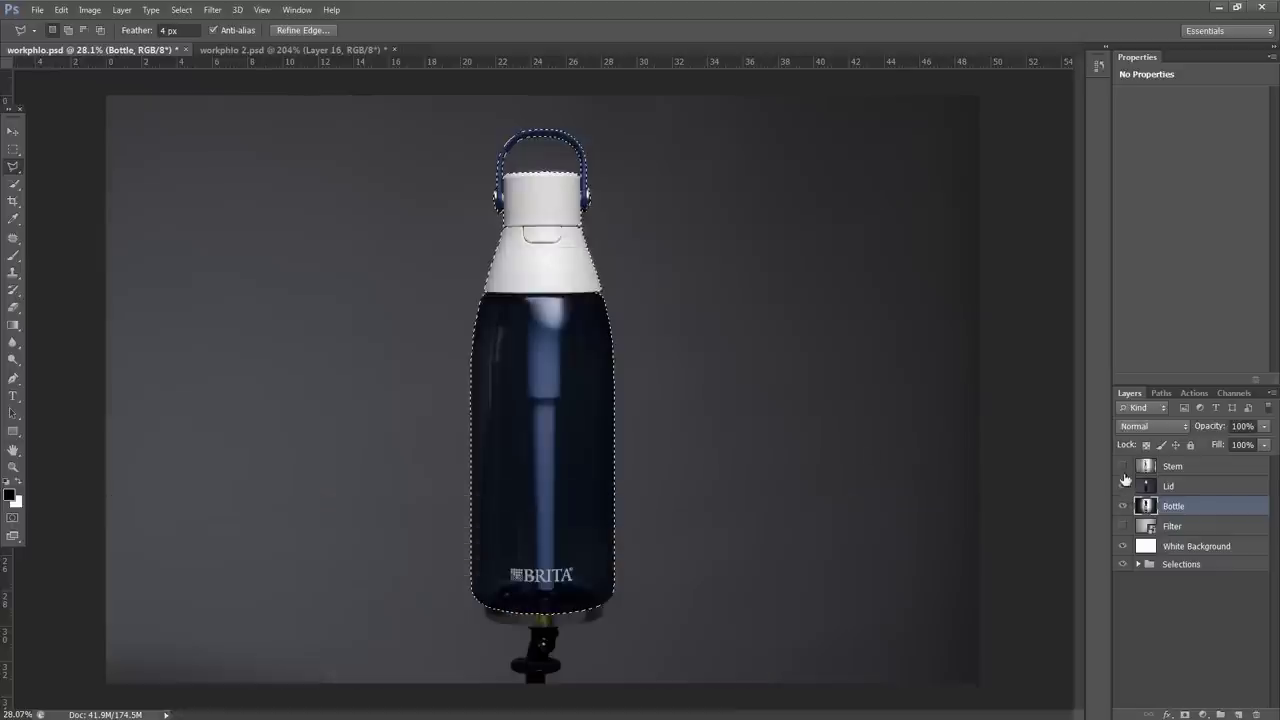
# Show the Lid and Stem layers and group them together with the Bottle layer
pyautogui.click(1123, 486)
pyautogui.click(1122, 466)
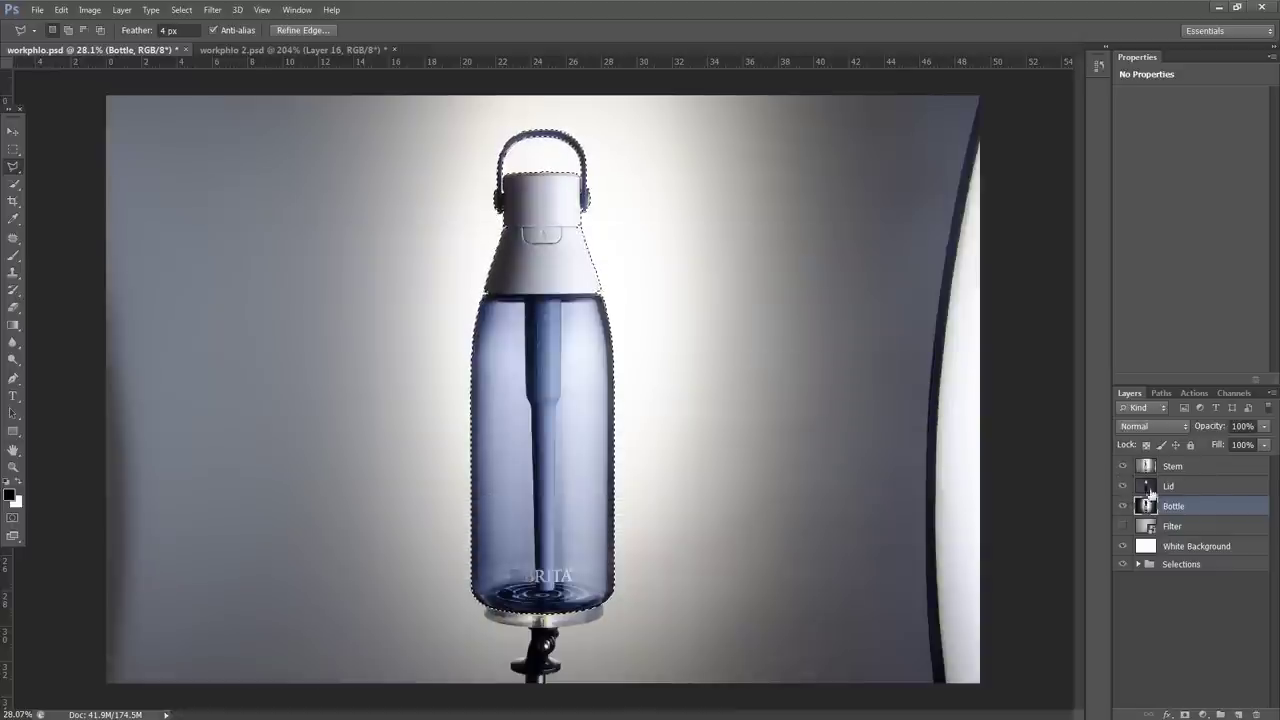
pyautogui.click(1145, 467)
pyautogui.keyDown('shift'); pyautogui.click(1146, 508); pyautogui.keyUp('shift')
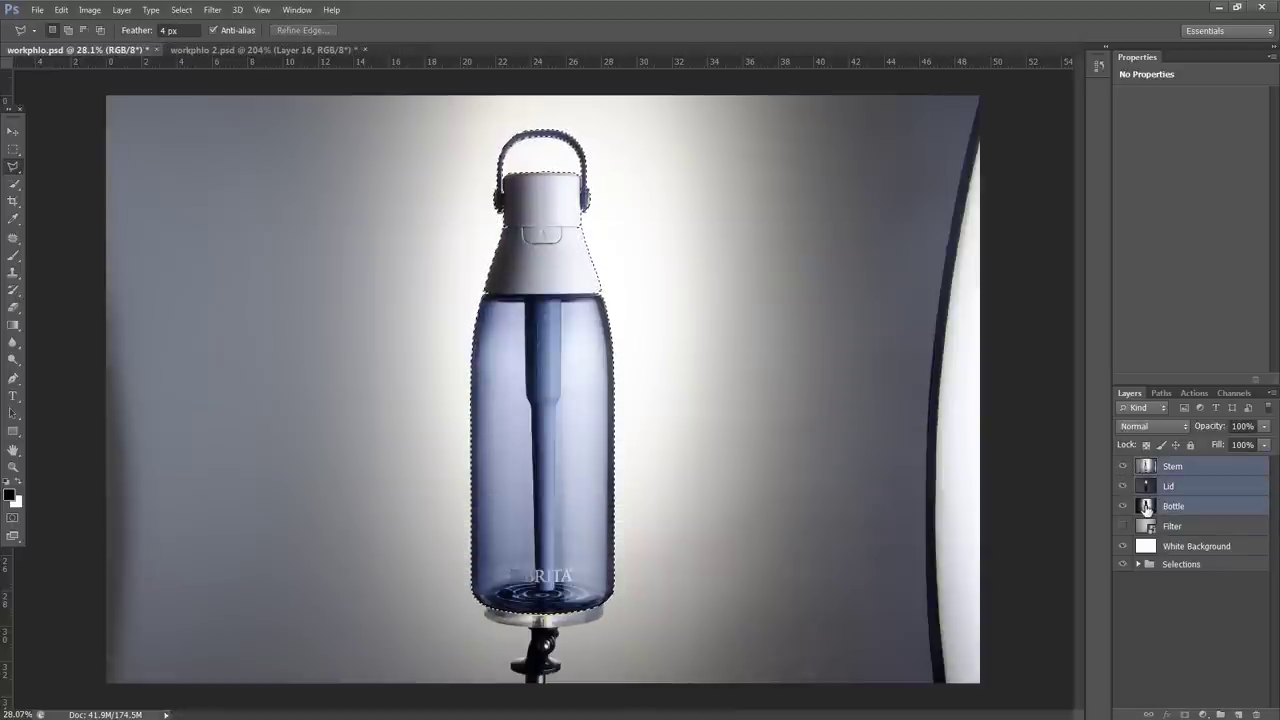
pyautogui.hotkey('ctrl', 'g')
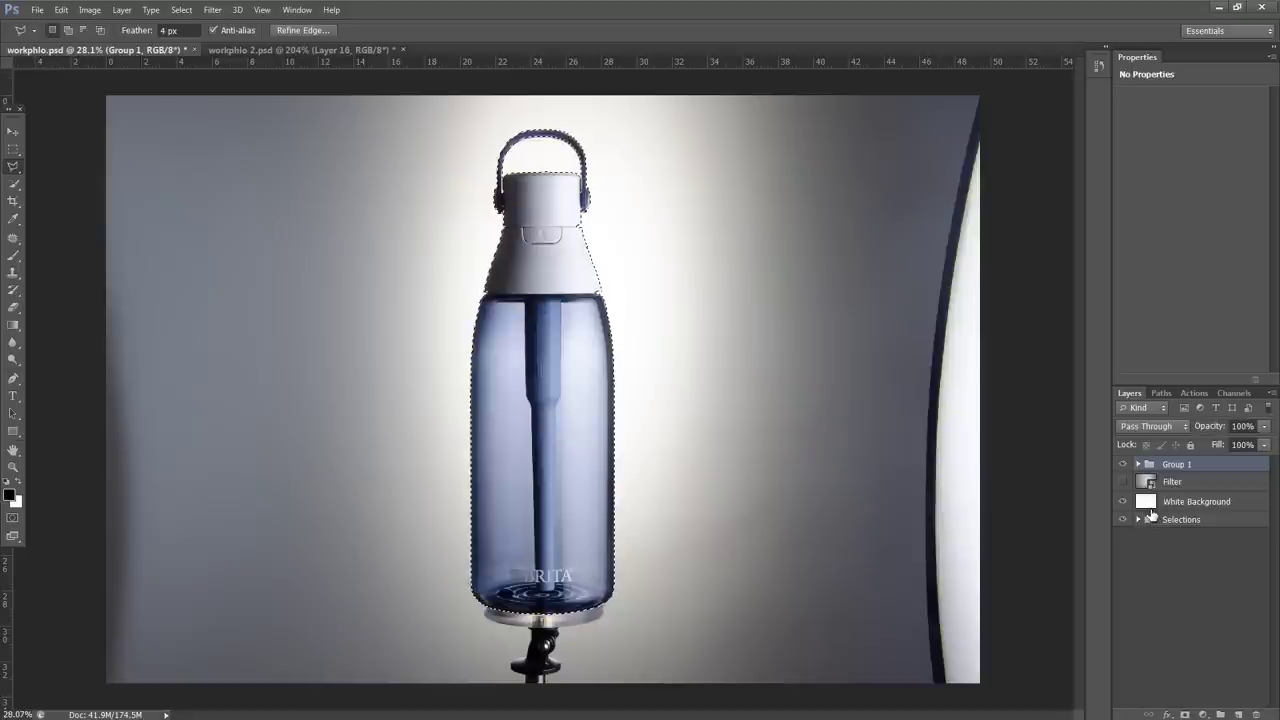
# Mask the new group with the bottle selection, expand the group and inspect the mask on its own
pyautogui.click(1184, 714)
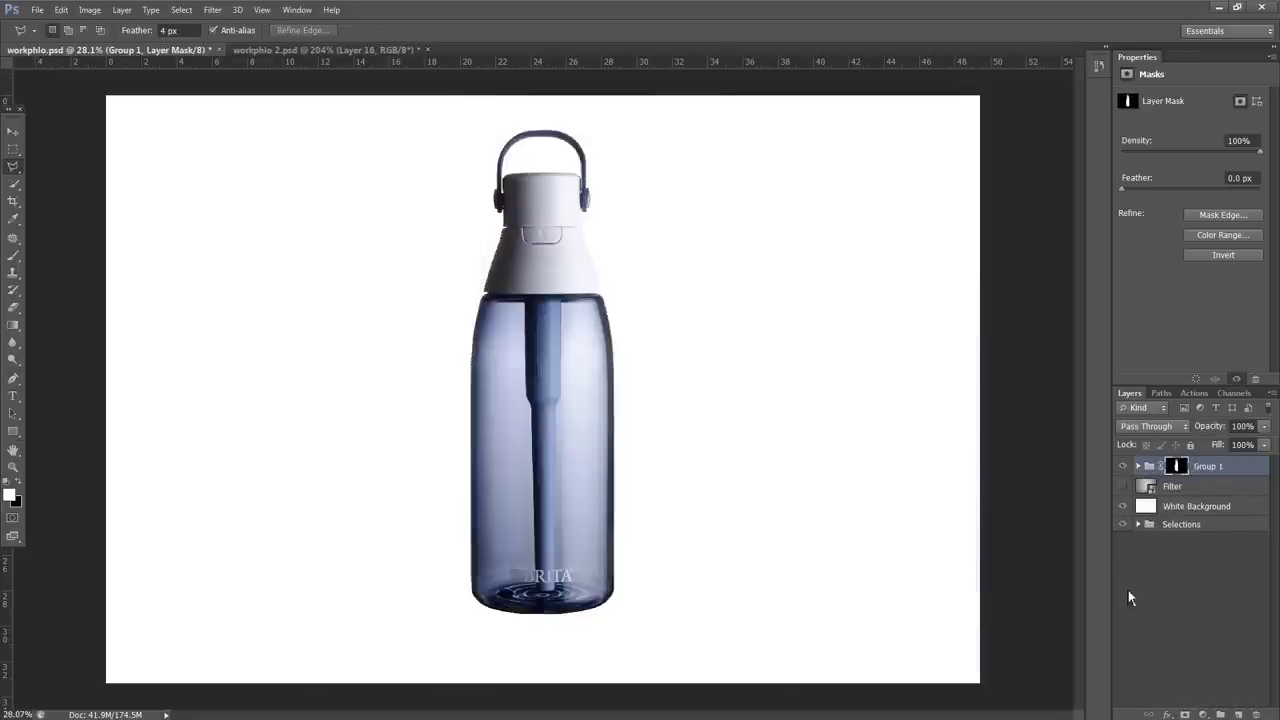
pyautogui.click(1138, 467)
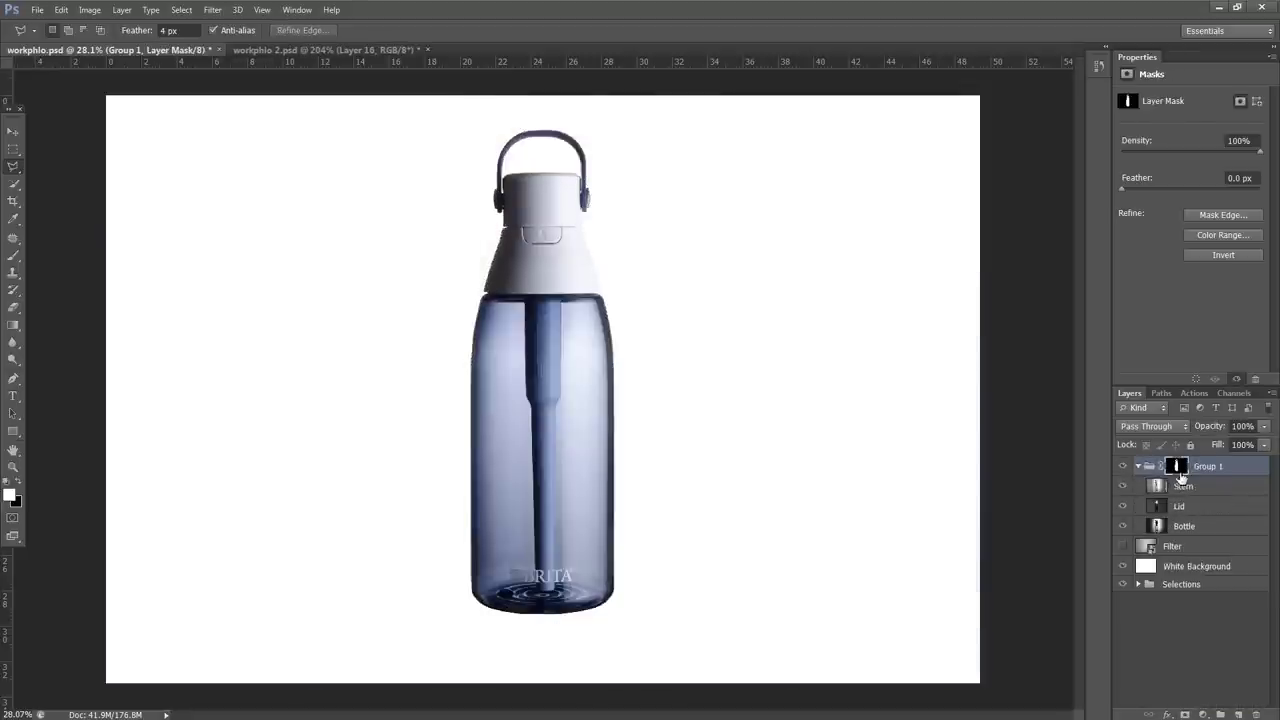
pyautogui.keyDown('alt'); pyautogui.click(1177, 466); pyautogui.keyUp('alt')
pyautogui.keyDown('alt'); pyautogui.click(1177, 466); pyautogui.keyUp('alt')
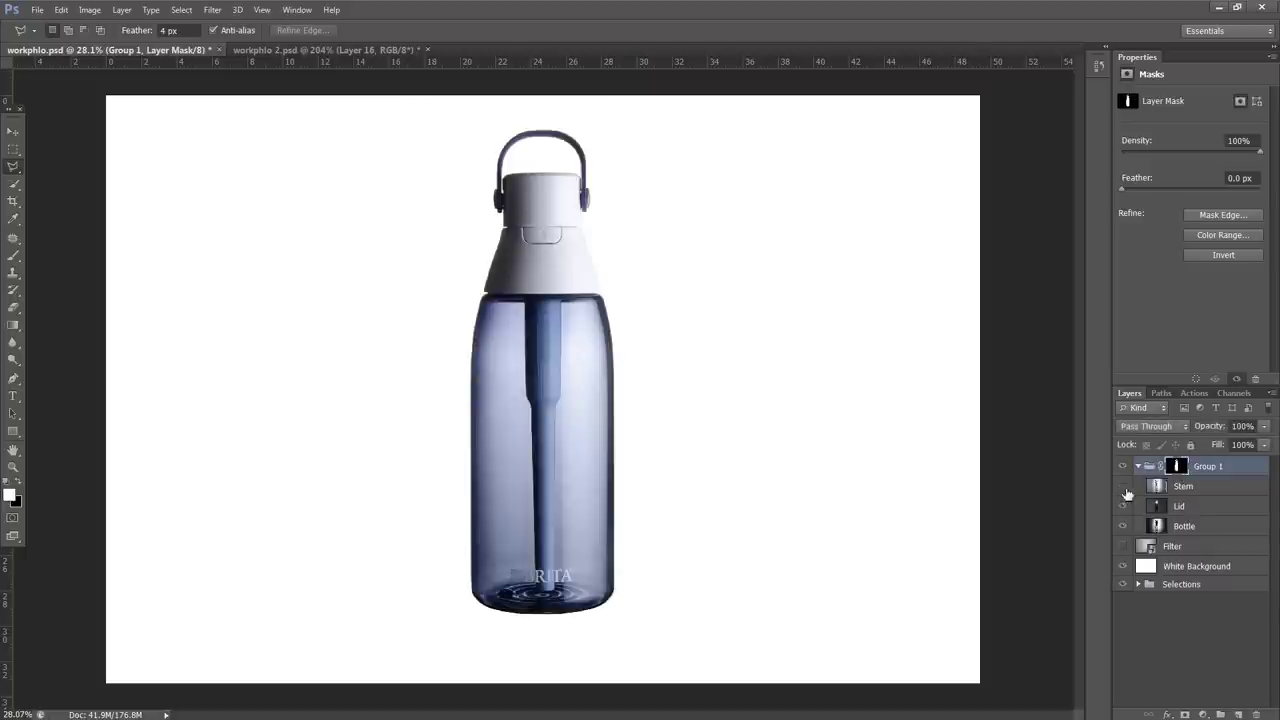
# Compare the masked Stem, Lid and Bottle shots, and leave the Stem and Lid layers hidden
pyautogui.click(1125, 490)
pyautogui.click(1127, 508)
pyautogui.click(1126, 508)
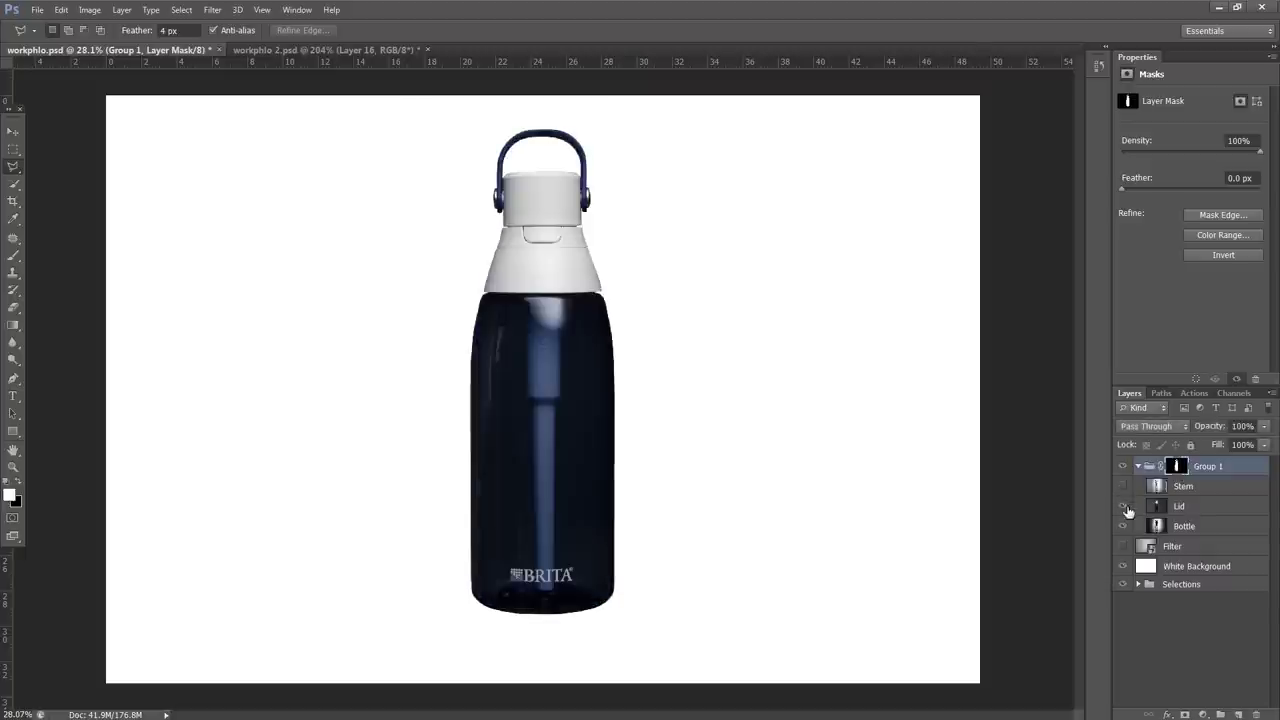
pyautogui.click(1123, 487)
pyautogui.click(1123, 488)
pyautogui.click(1125, 509)
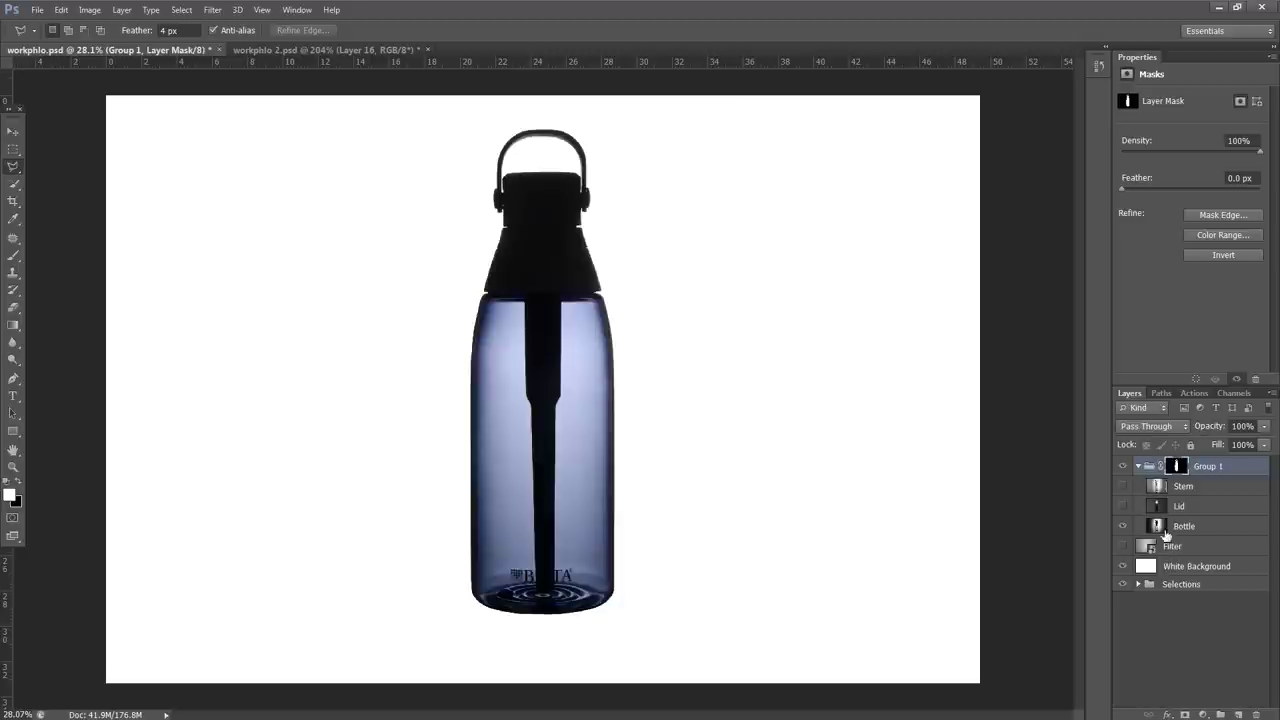
# Select the Bottle layer inside the group and examine the cut-out bottle's body, dark stem and base
pyautogui.click(1162, 530)
pyautogui.scroll(2, 545, 527)
pyautogui.moveTo(538, 498); pyautogui.dragTo(540, 513)
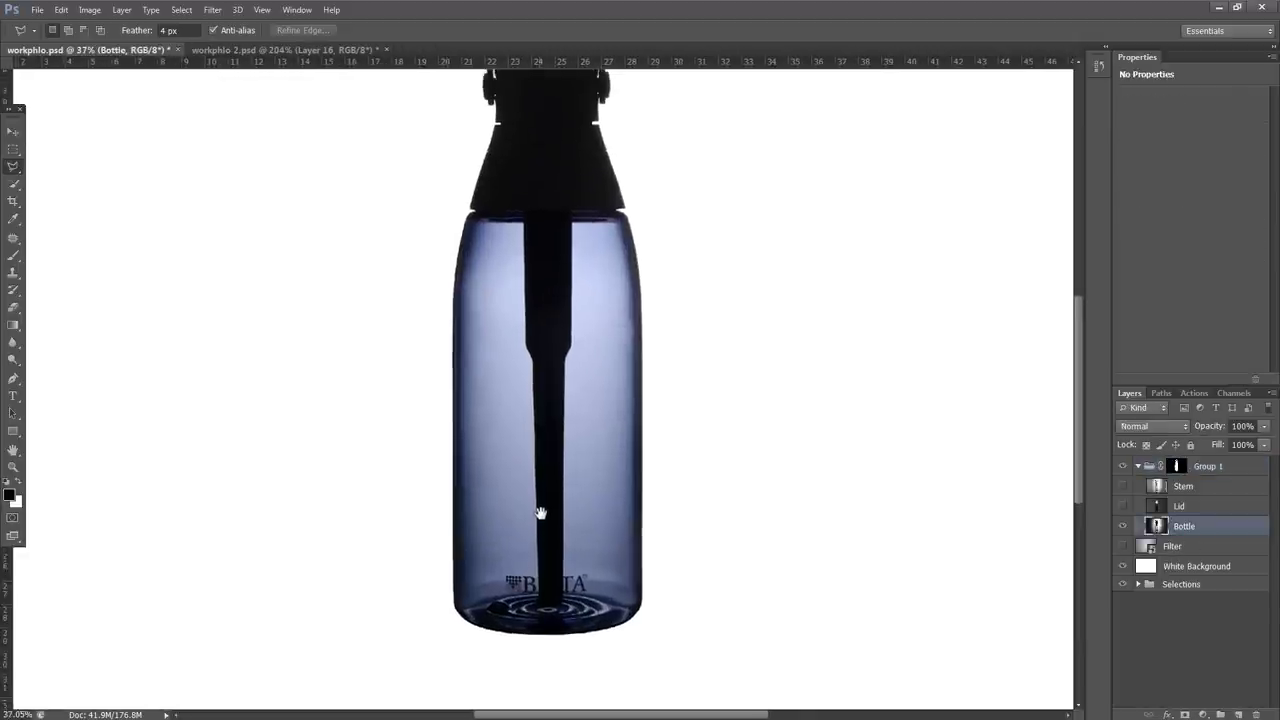
pyautogui.moveTo(543, 336); pyautogui.dragTo(557, 440)
pyautogui.moveTo(563, 532); pyautogui.dragTo(561, 428)
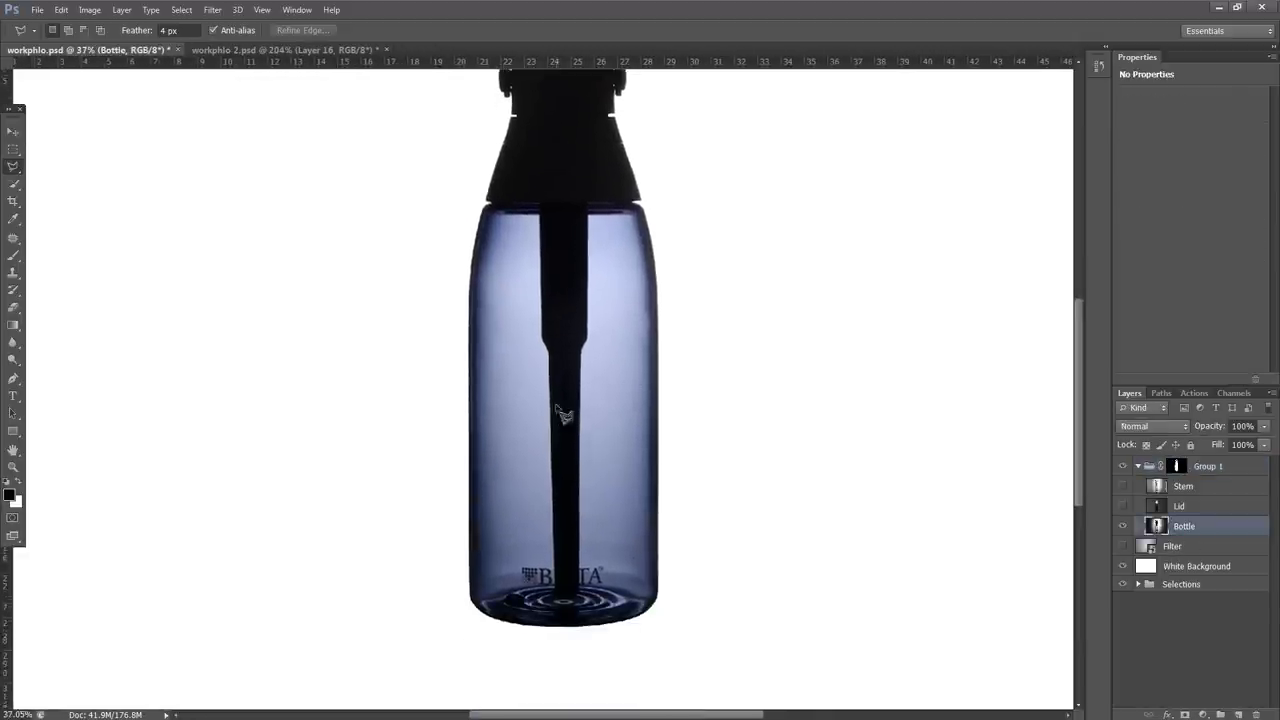
# Show the Lid layer, select it and add a black layer mask that hides the whole lid shot
pyautogui.scroll(1, 529, 346)
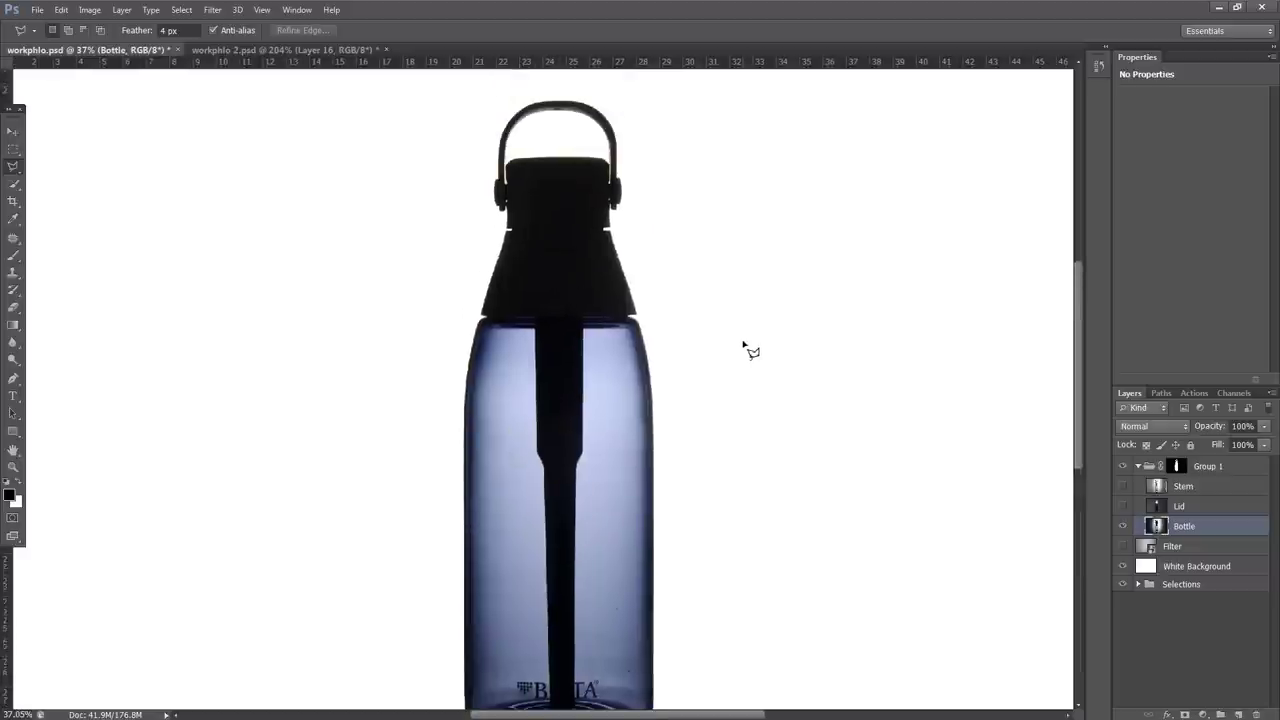
pyautogui.click(1122, 506)
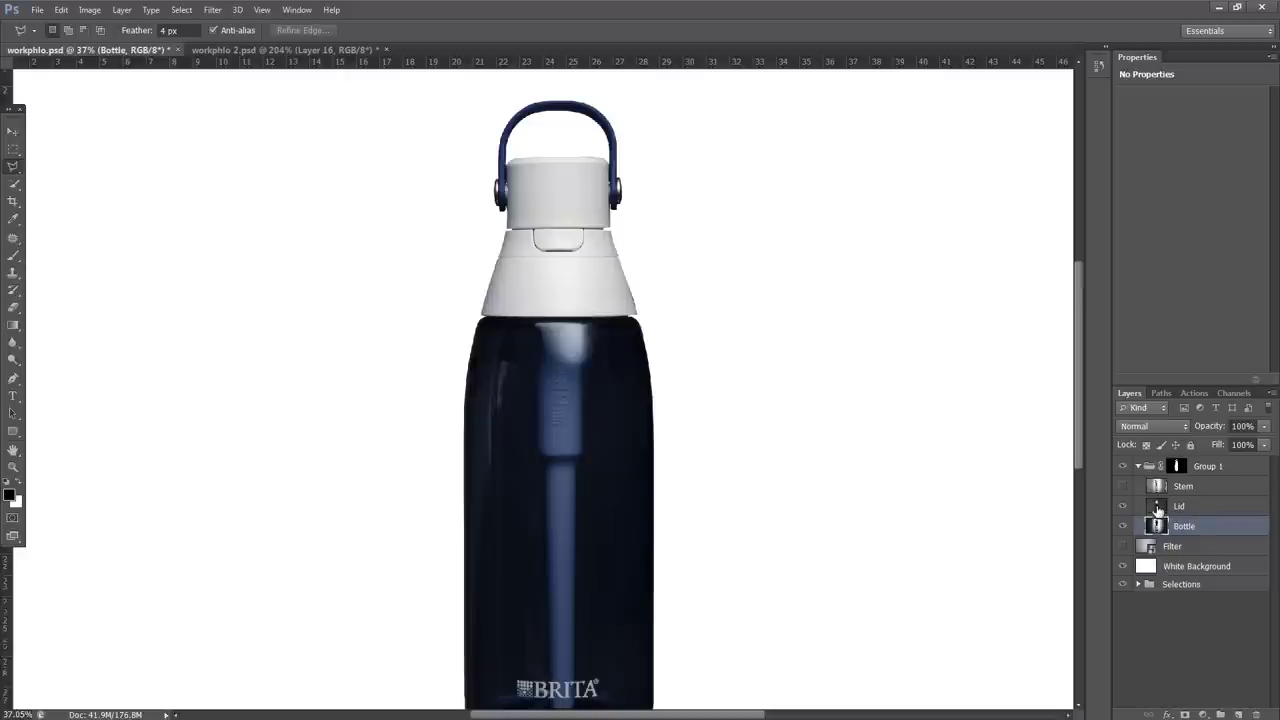
pyautogui.click(1160, 506)
pyautogui.scroll(2, 546, 238)
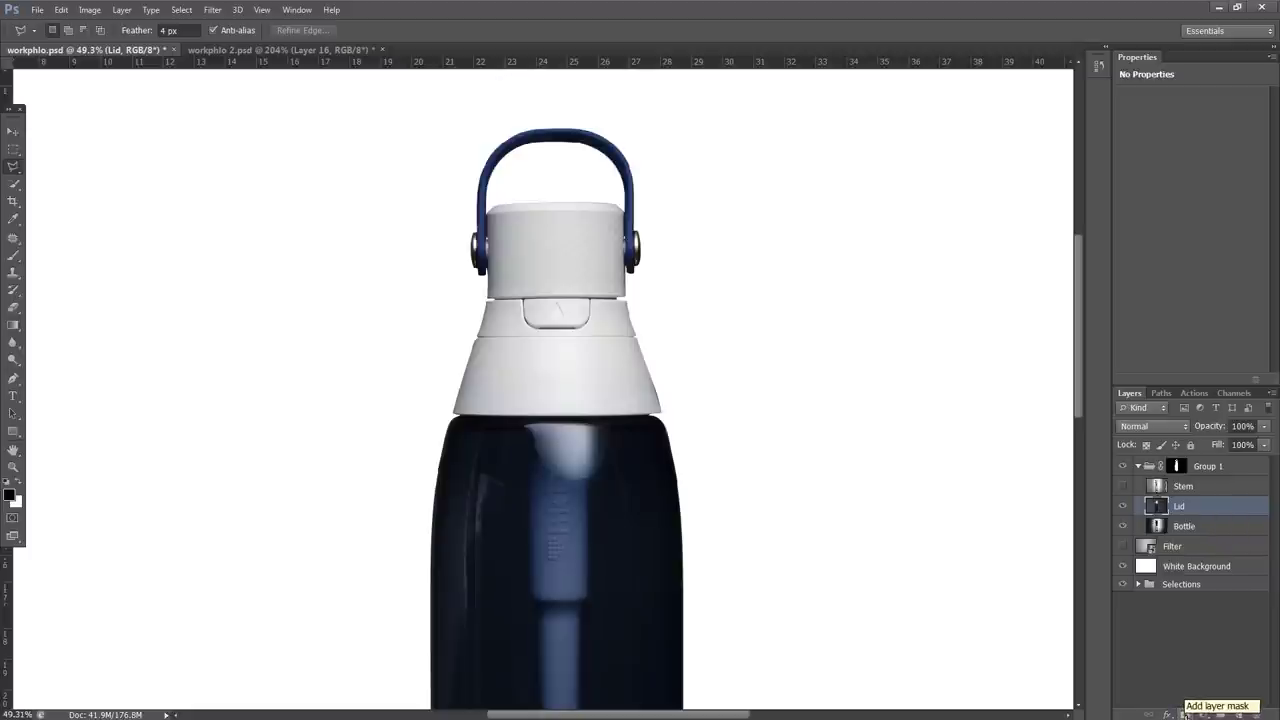
pyautogui.keyDown('alt'); pyautogui.click(1183, 714); pyautogui.keyUp('alt')
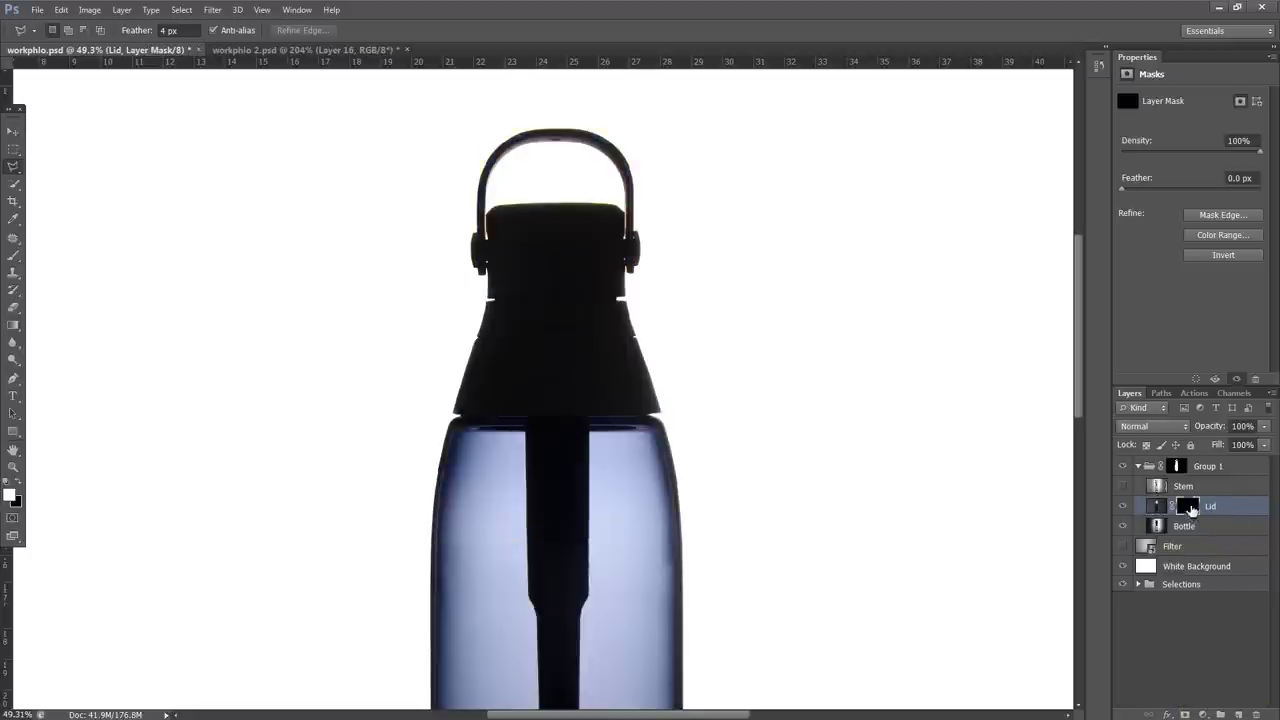
# Paint white on the Lid mask with a large soft brush to reveal the handle, cap and upper collar
pyautogui.press('b')
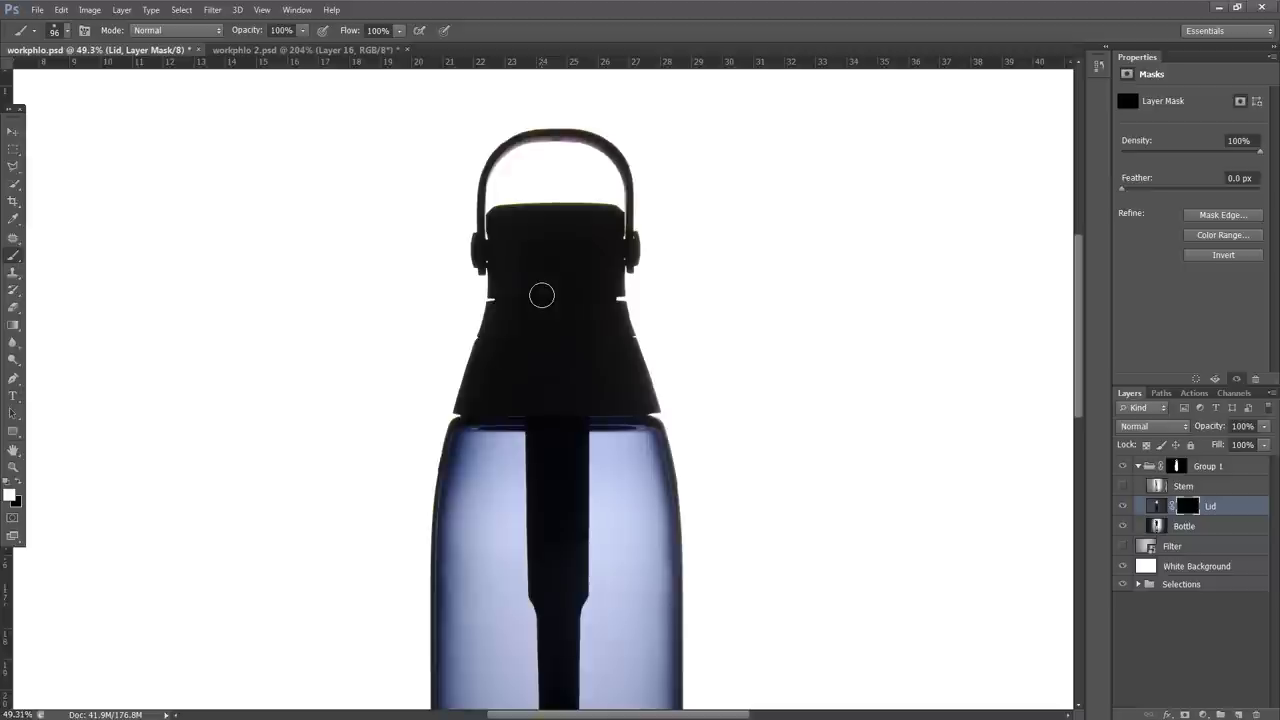
pyautogui.keyDown('alt'); pyautogui.moveTo(542, 295); pyautogui.dragTo(590, 296); pyautogui.keyUp('alt')
pyautogui.moveTo(527, 258)
pyautogui.mouseDown()
pyautogui.moveTo(585, 232)
pyautogui.moveTo(575, 165)
pyautogui.mouseUp()
pyautogui.moveTo(560, 255)
pyautogui.mouseDown()
pyautogui.moveTo(545, 275)
pyautogui.moveTo(570, 288)
pyautogui.moveTo(540, 298)
pyautogui.moveTo(560, 310)
pyautogui.moveTo(505, 325)
pyautogui.moveTo(531, 243)
pyautogui.moveTo(590, 250)
pyautogui.mouseUp()
pyautogui.hotkey('ctrl', '-')
pyautogui.hotkey('ctrl', '-')
pyautogui.hotkey('ctrl', '-')
pyautogui.moveTo(600, 250); pyautogui.dragTo(526, 329)
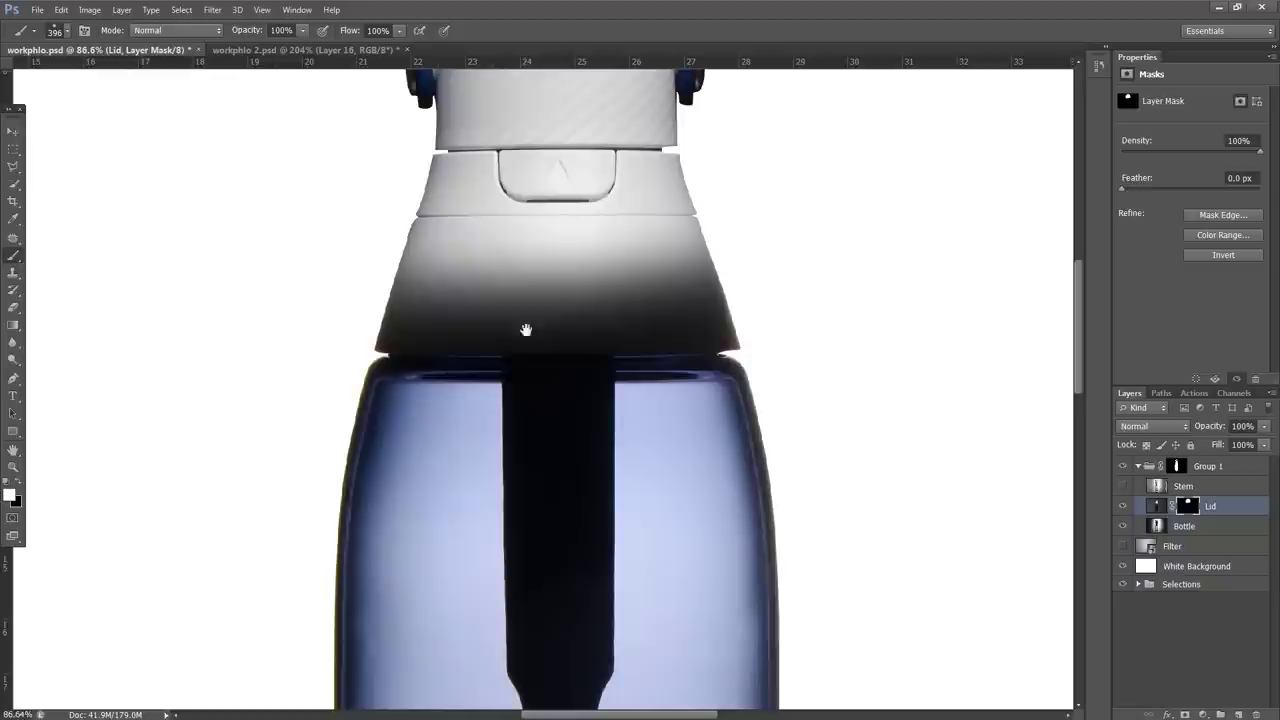
pyautogui.moveTo(569, 271)
pyautogui.mouseDown()
pyautogui.moveTo(517, 286)
pyautogui.moveTo(515, 272)
pyautogui.mouseUp()
pyautogui.moveTo(482, 174)
pyautogui.mouseDown()
pyautogui.moveTo(694, 222)
pyautogui.moveTo(291, 225)
pyautogui.moveTo(685, 236)
pyautogui.moveTo(314, 257)
pyautogui.mouseUp()
# Reduce the brush to 50 px and reveal the collar's lower rim on the Lid mask with straight white strokes across it
pyautogui.press('[')
pyautogui.press('[')
pyautogui.press('[')
pyautogui.press('[')
pyautogui.press('[')
pyautogui.press('[')
pyautogui.press('[')
pyautogui.press('[')
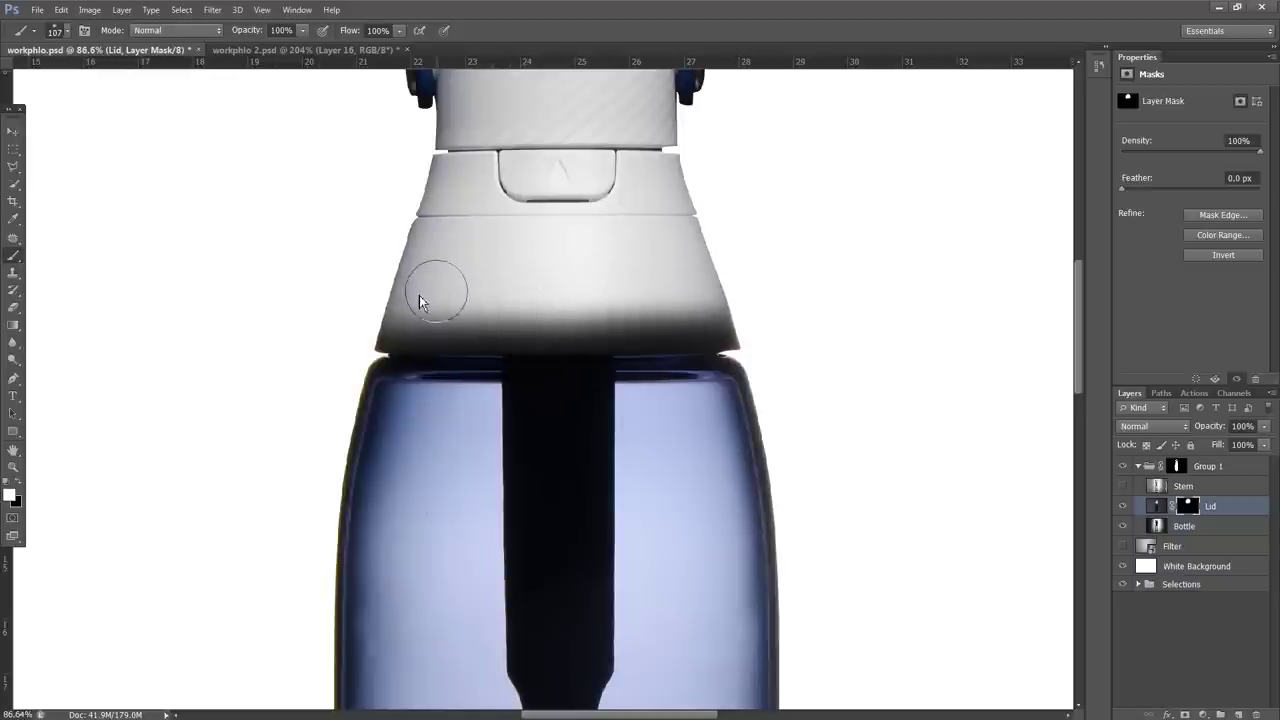
pyautogui.keyDown('shift'); pyautogui.click(769, 312); pyautogui.keyUp('shift')
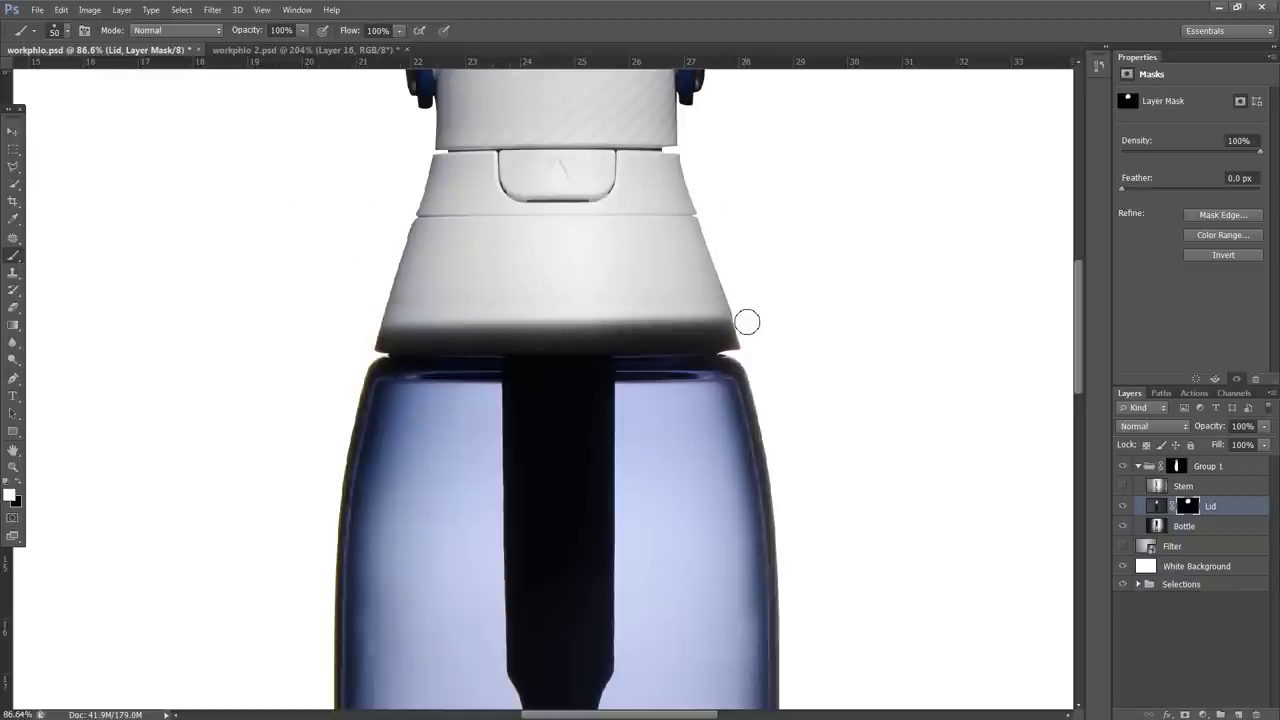
pyautogui.keyDown('shift'); pyautogui.click(361, 342); pyautogui.keyUp('shift')
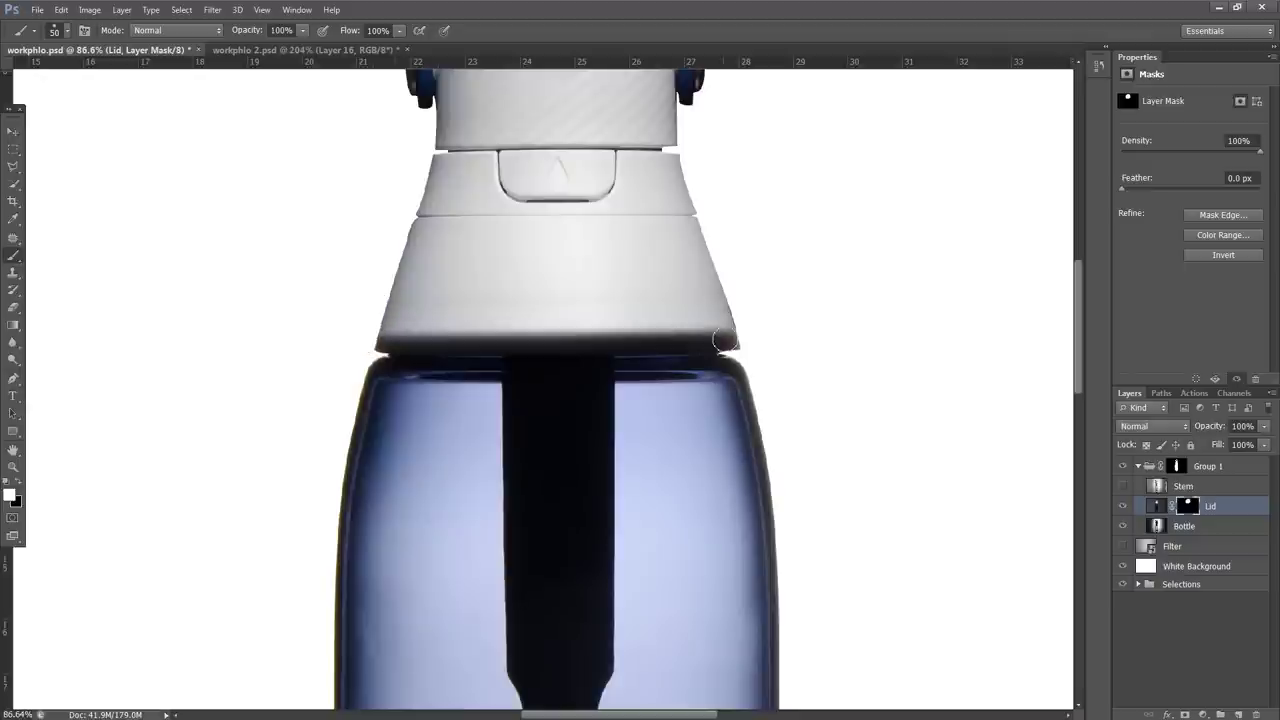
pyautogui.keyDown('shift'); pyautogui.click(754, 333); pyautogui.keyUp('shift')
pyautogui.keyDown('shift'); pyautogui.click(368, 340); pyautogui.keyUp('shift')
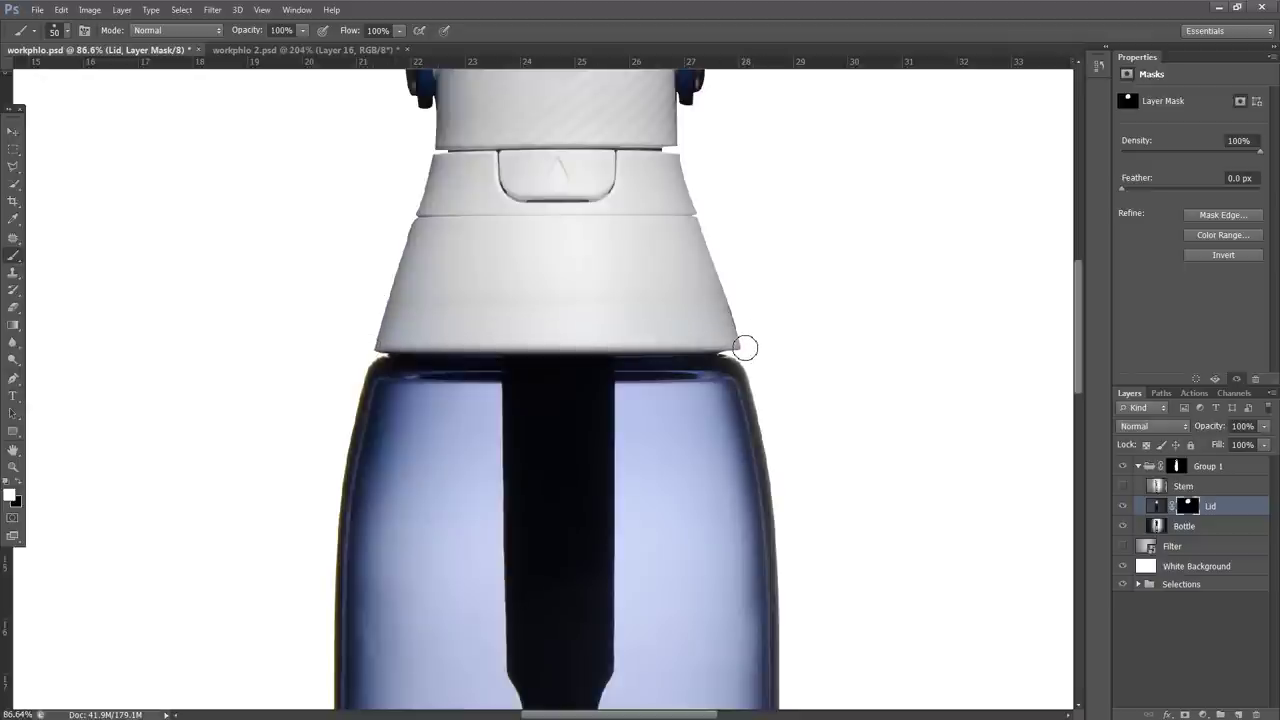
pyautogui.keyDown('shift'); pyautogui.click(748, 348); pyautogui.keyUp('shift')
# Compare the bottle with and without the masked Lid layer, checking the handle and cap
pyautogui.scroll(-5, 586, 334)
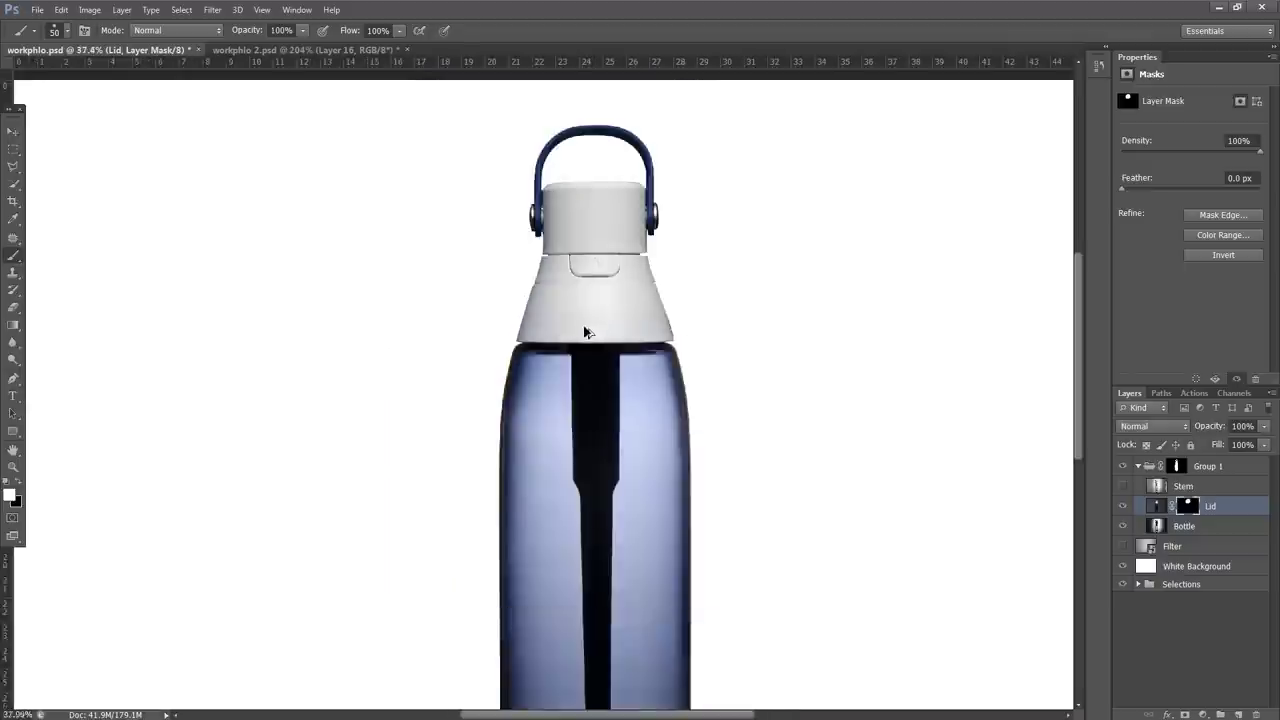
pyautogui.click(1122, 506)
pyautogui.click(1122, 506)
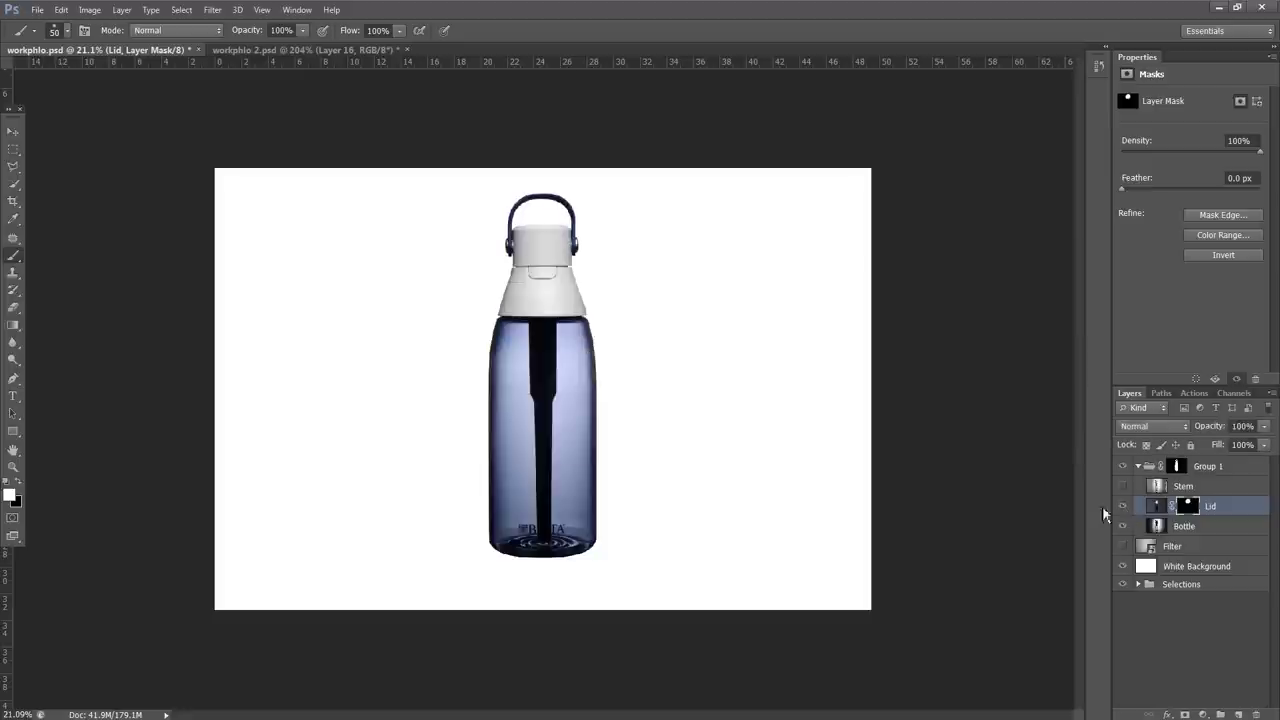
pyautogui.scroll(3, 532, 273)
pyautogui.scroll(2, 532, 273)
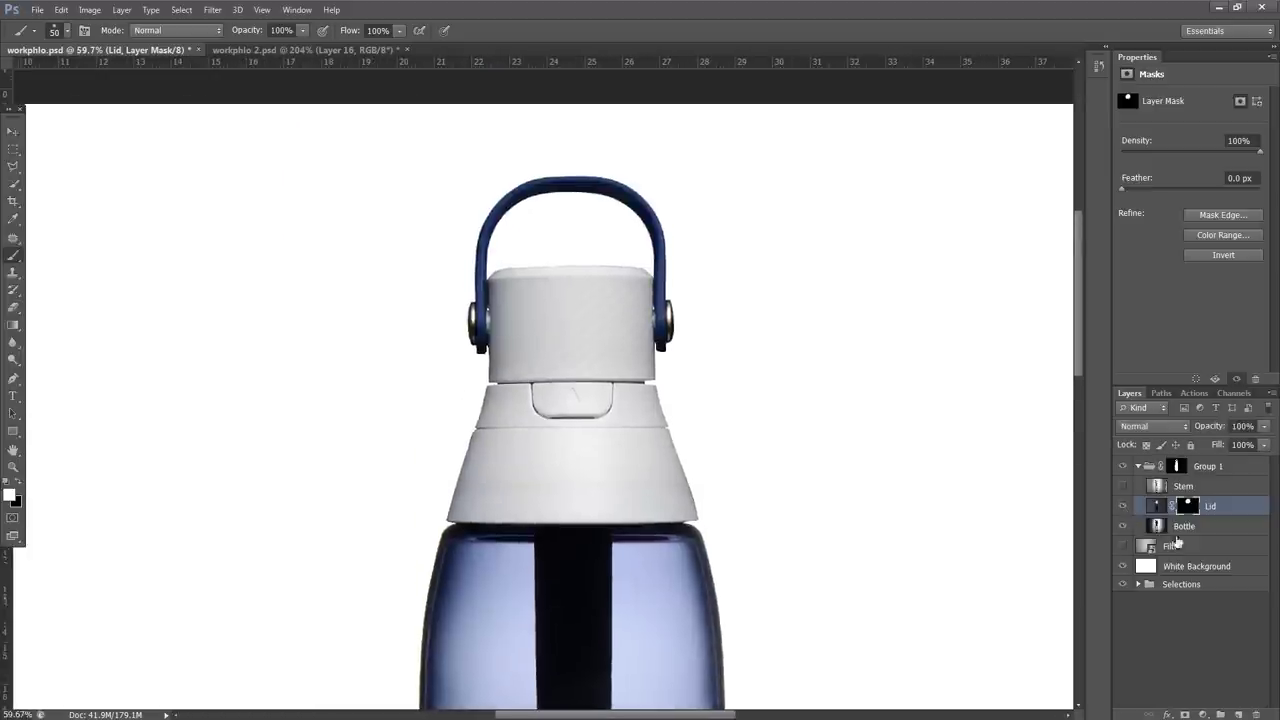
pyautogui.click(1122, 507)
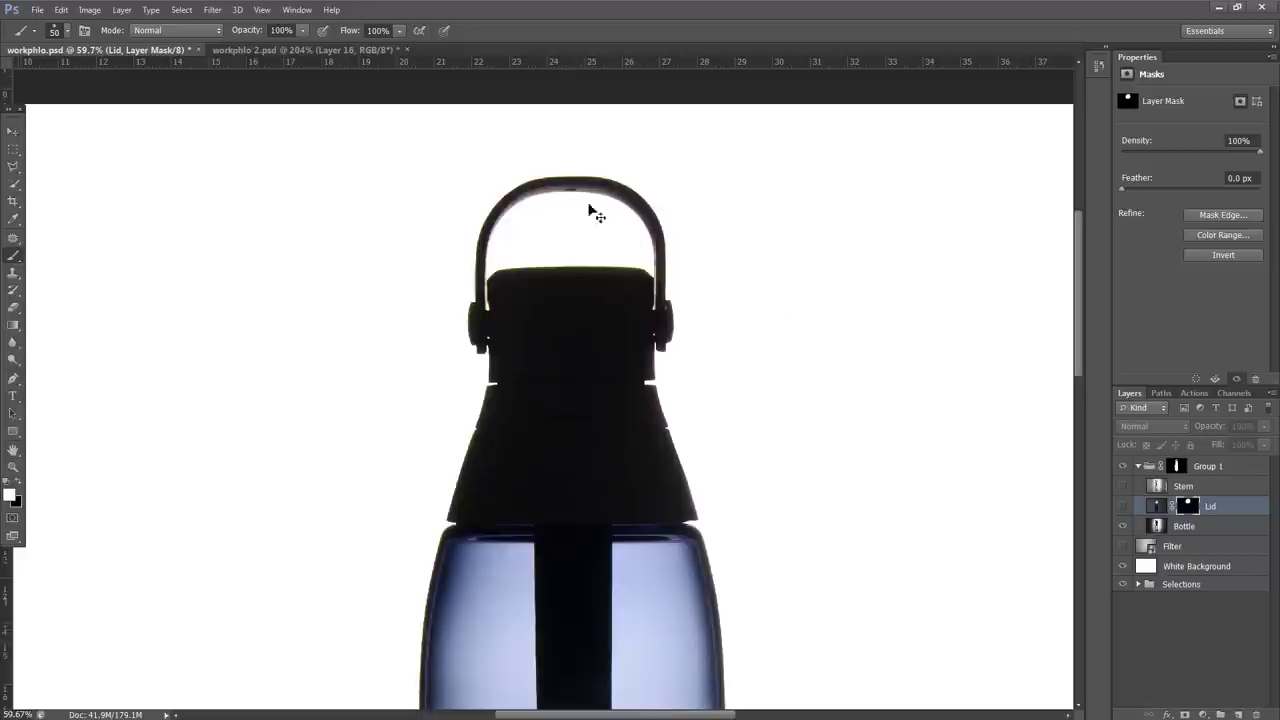
pyautogui.click(1122, 506)
pyautogui.scroll(-4, 571, 206)
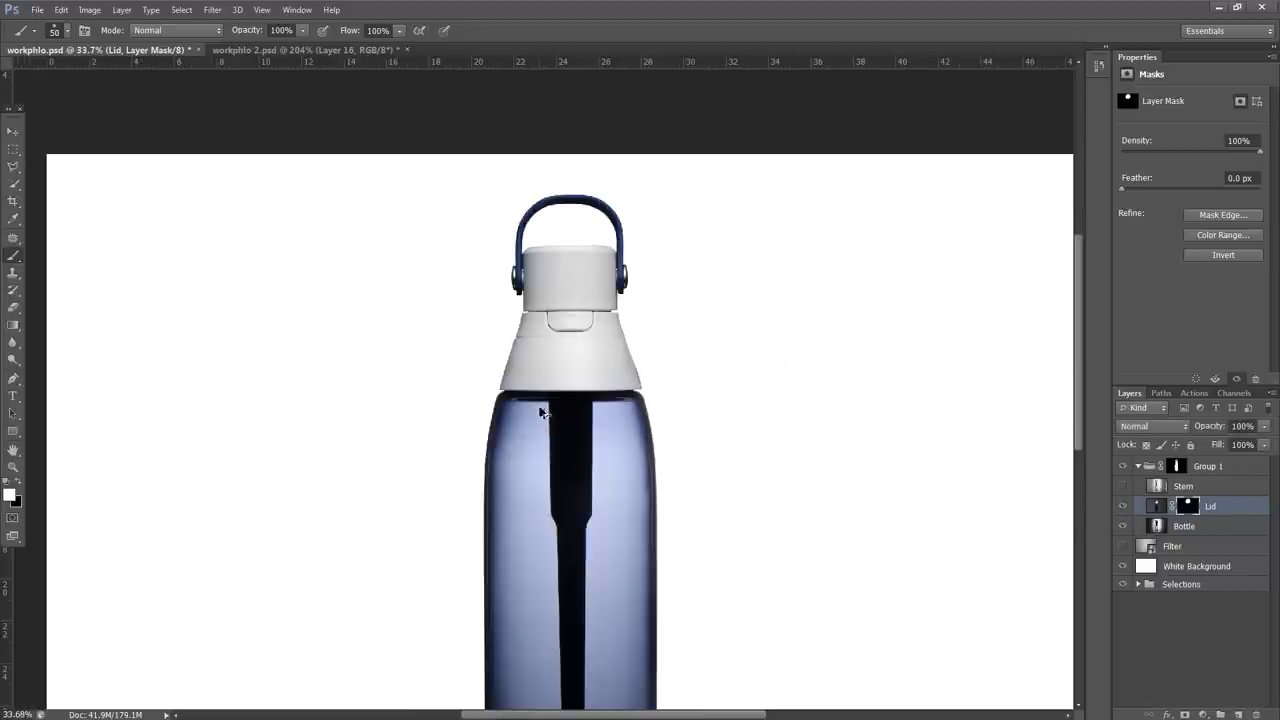
# Show the Stem layer, select it and add a black layer mask that hides the whole stem shot
pyautogui.scroll(3, 555, 380)
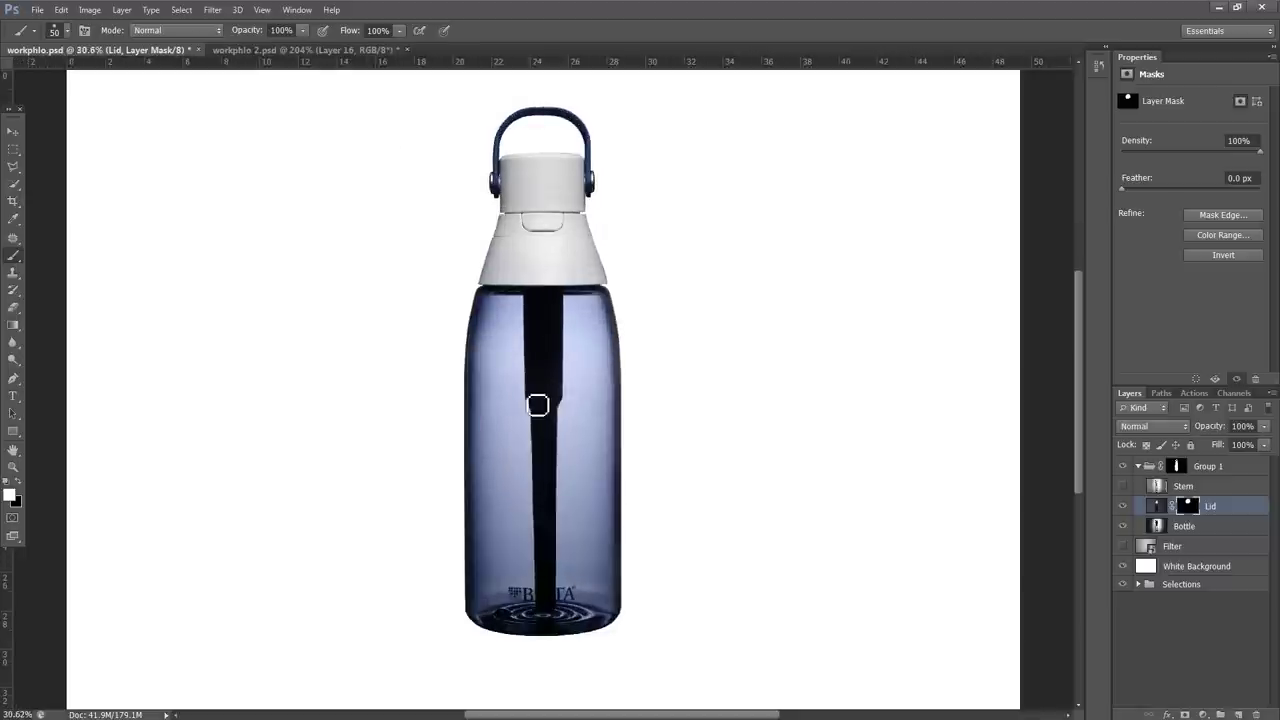
pyautogui.scroll(1, 532, 398)
pyautogui.scroll(-4, 583, 443)
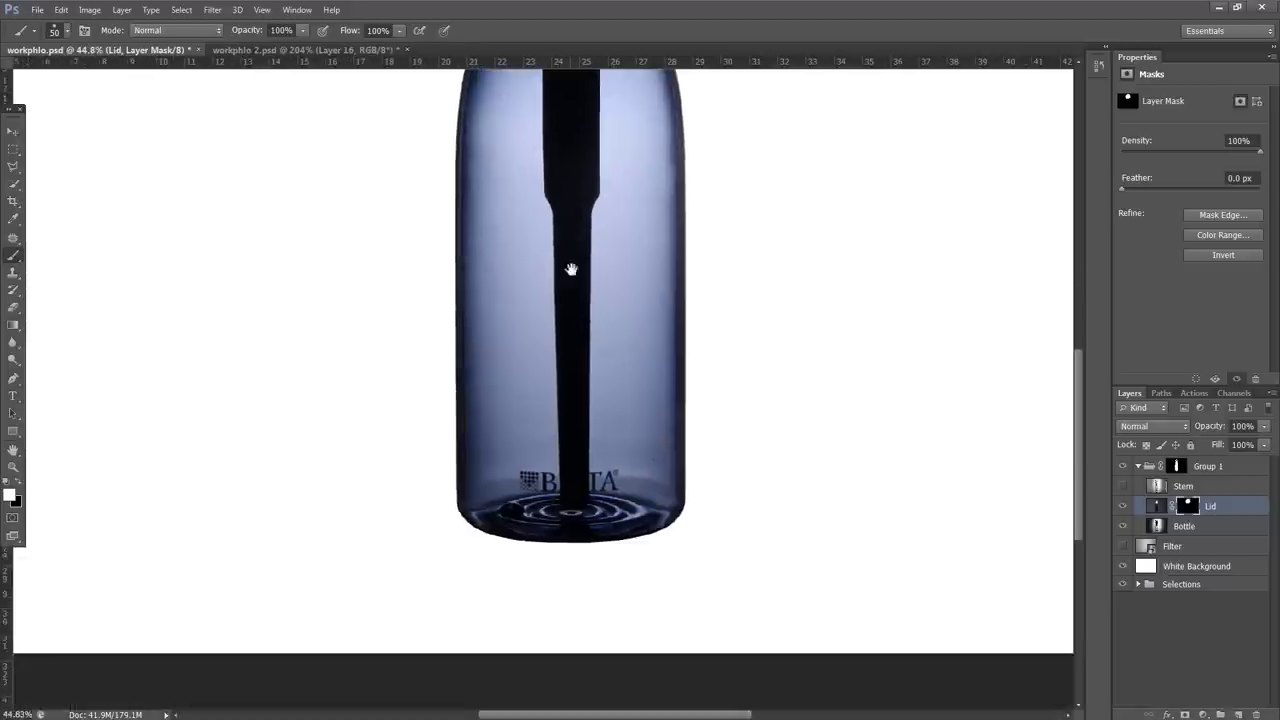
pyautogui.scroll(2, 567, 490)
pyautogui.scroll(5, 574, 343)
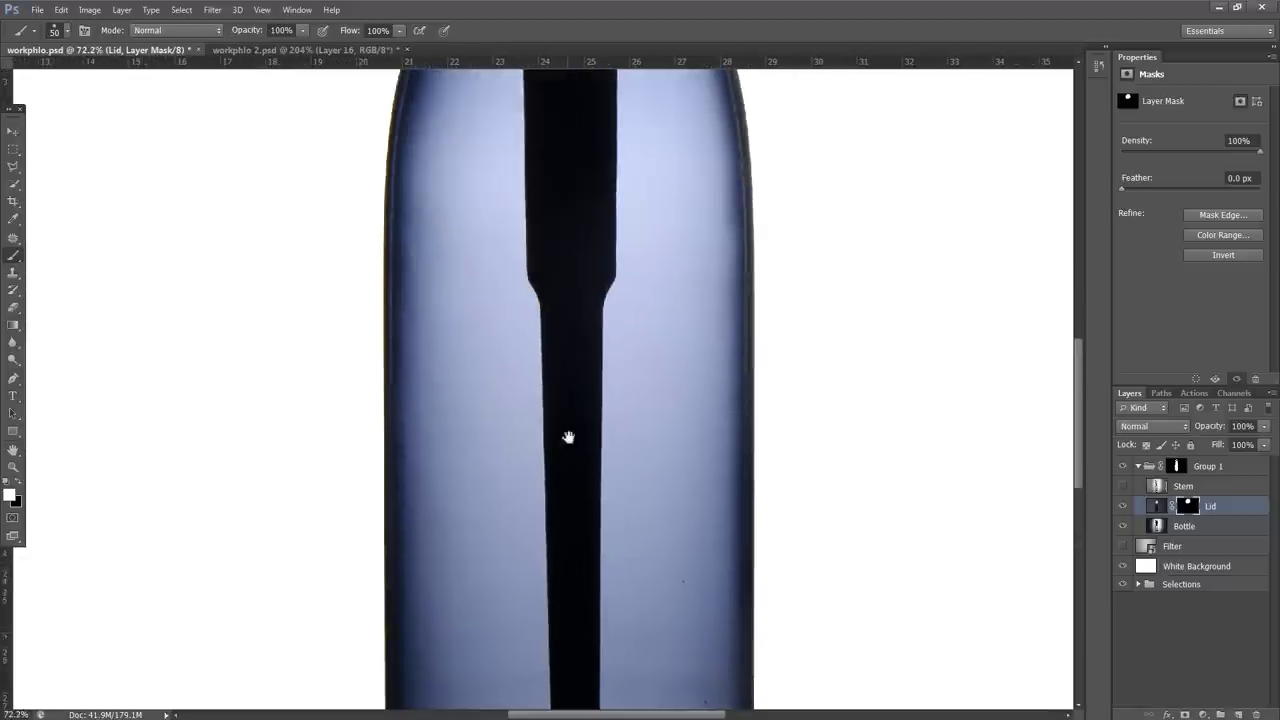
pyautogui.click(1122, 486)
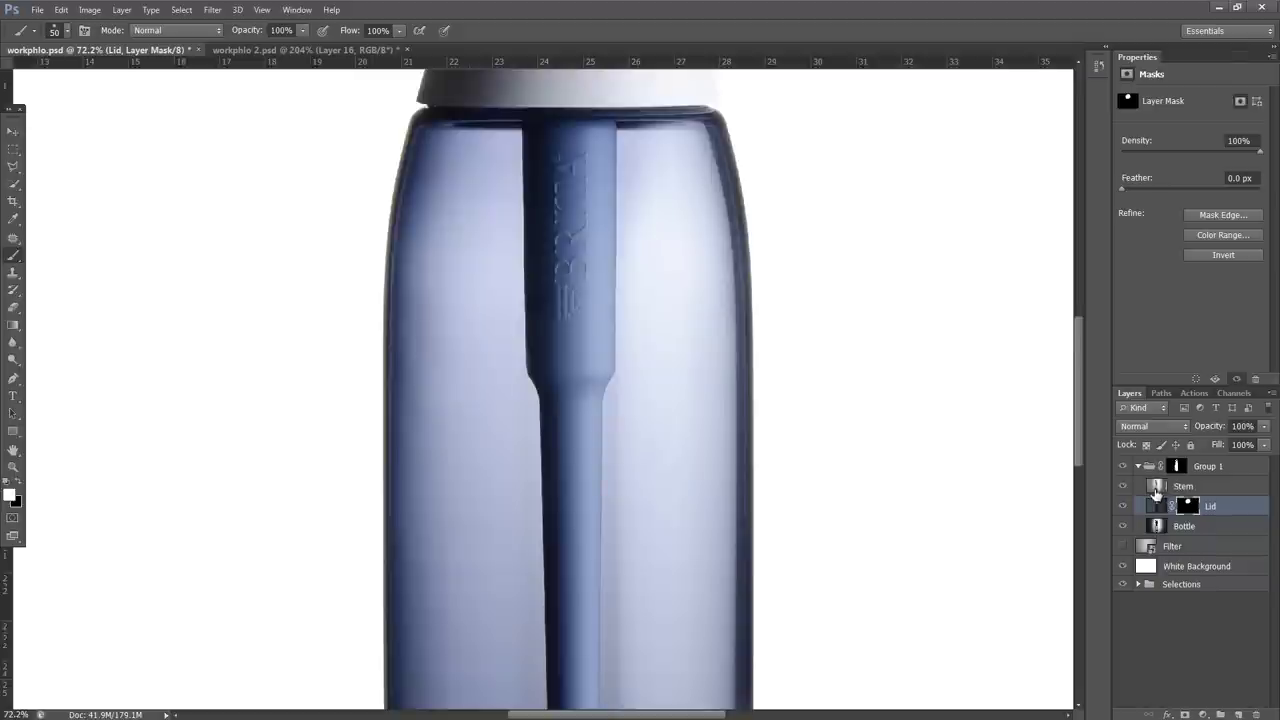
pyautogui.click(1157, 487)
pyautogui.keyDown('alt'); pyautogui.click(1185, 714); pyautogui.keyUp('alt')
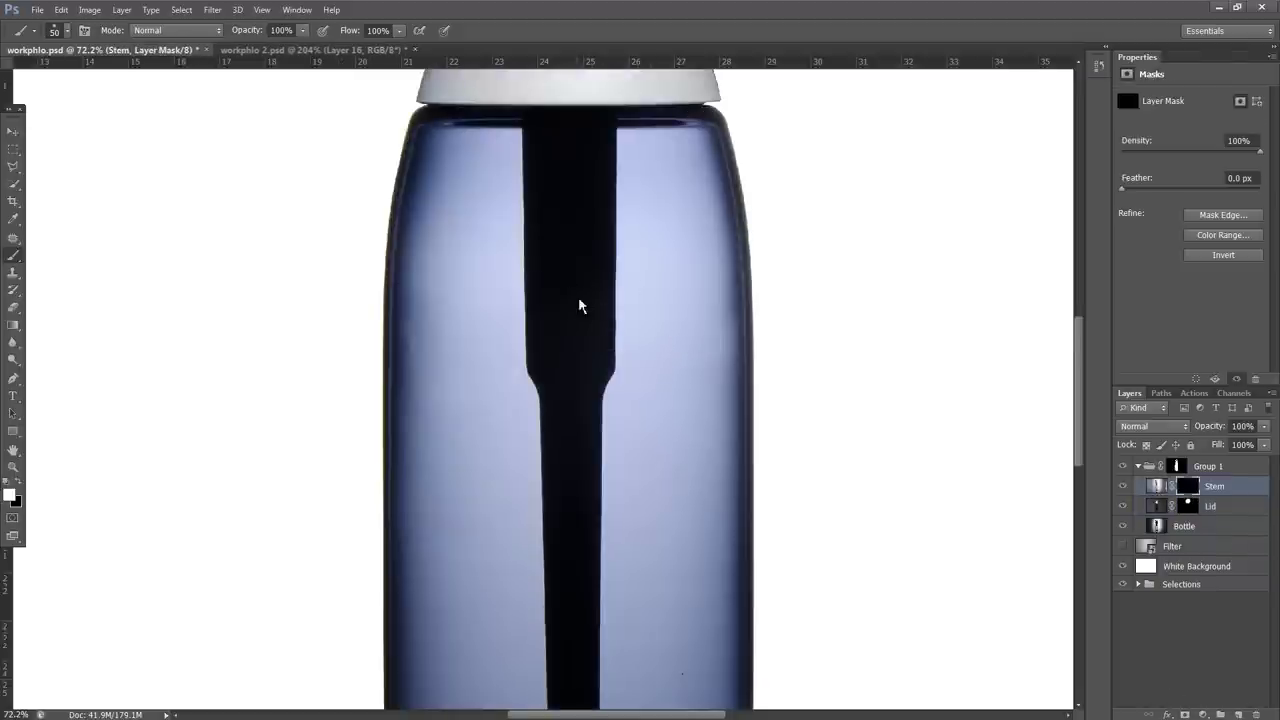
pyautogui.keyDown('alt'); pyautogui.moveTo(578, 302); pyautogui.dragTo(660, 322); pyautogui.keyUp('alt')
pyautogui.moveTo(531, 252)
pyautogui.mouseDown()
pyautogui.moveTo(540, 193)
pyautogui.moveTo(555, 187)
pyautogui.moveTo(528, 125)
pyautogui.moveTo(545, 360)
pyautogui.mouseUp()
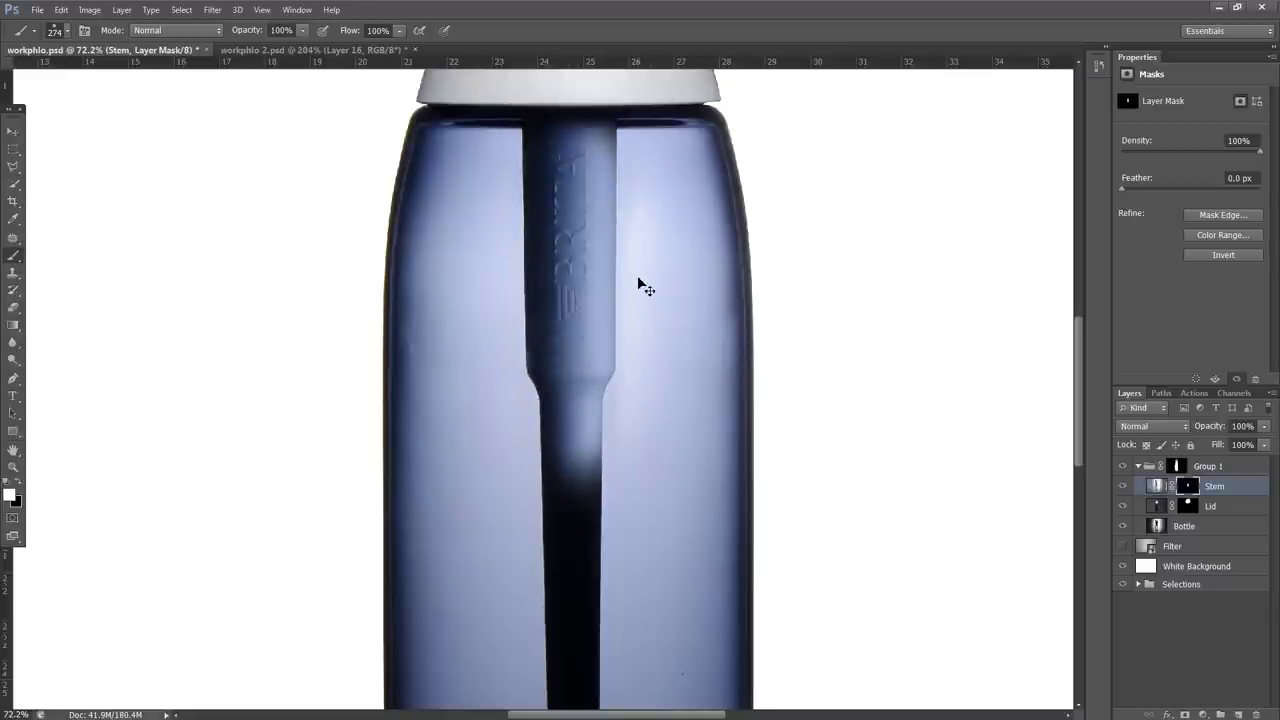
pyautogui.hotkey('ctrl', 'z')
# With a 108 px brush, paint straight white strokes on the Stem mask over the stem's wide upper section and its embossed lettering
pyautogui.scroll(3, 585, 272)
pyautogui.moveTo(586, 265)
pyautogui.keyDown('alt'); pyautogui.mouseDown()
pyautogui.moveTo(543, 273)
pyautogui.moveTo(534, 262)
pyautogui.mouseUp(); pyautogui.keyUp('alt')
pyautogui.scroll(2, 546, 260)
pyautogui.click(535, 146)
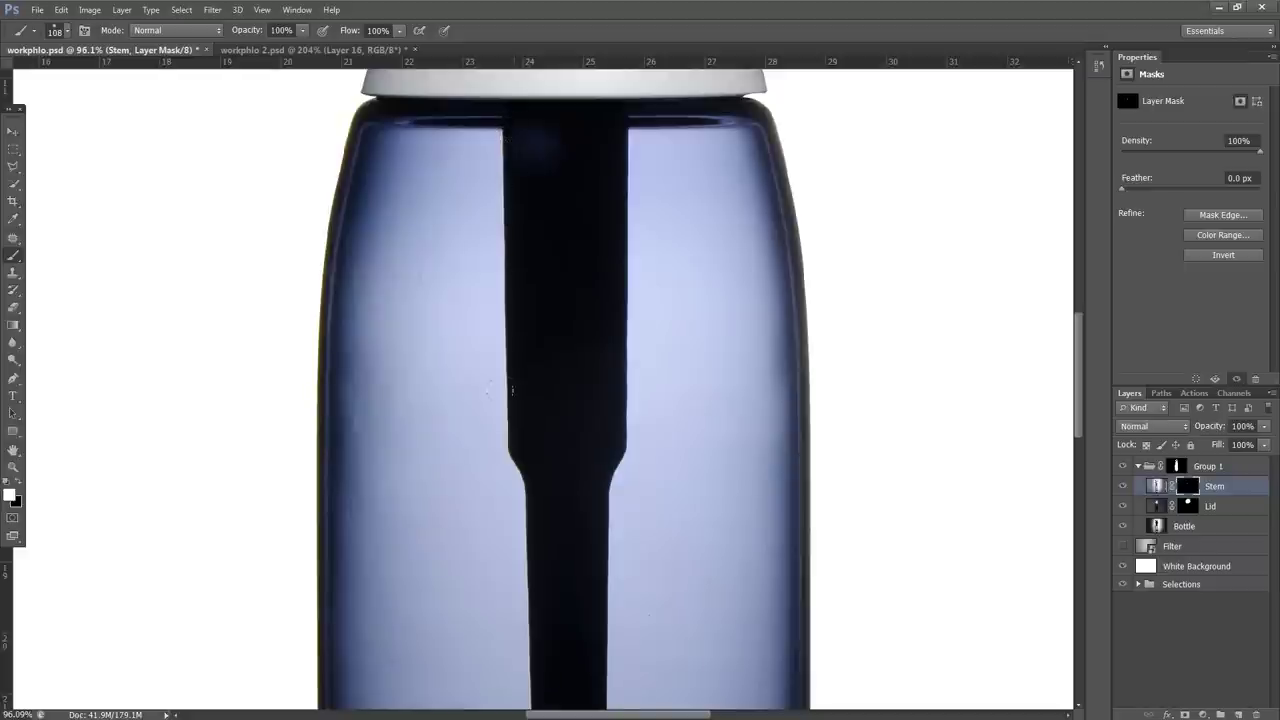
pyautogui.keyDown('shift'); pyautogui.click(536, 419); pyautogui.keyUp('shift')
pyautogui.click(586, 411)
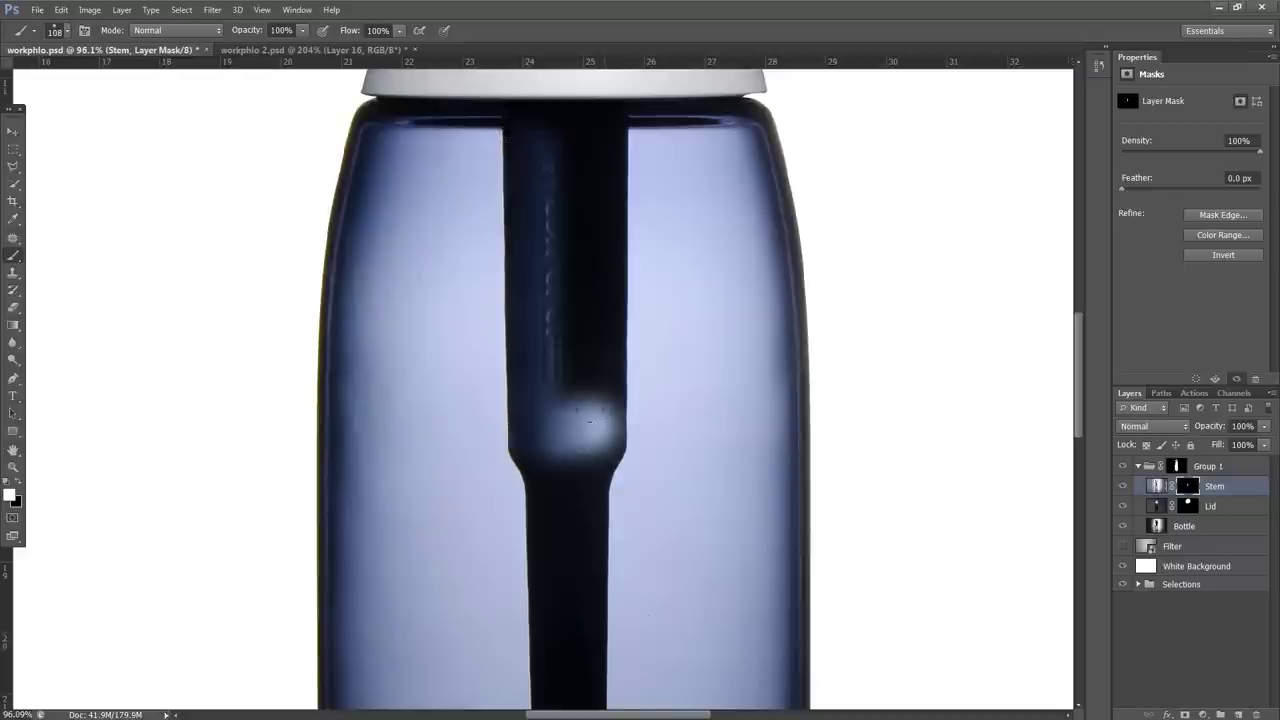
pyautogui.keyDown('shift'); pyautogui.click(596, 135); pyautogui.keyUp('shift')
pyautogui.keyDown('shift'); pyautogui.click(548, 131); pyautogui.keyUp('shift')
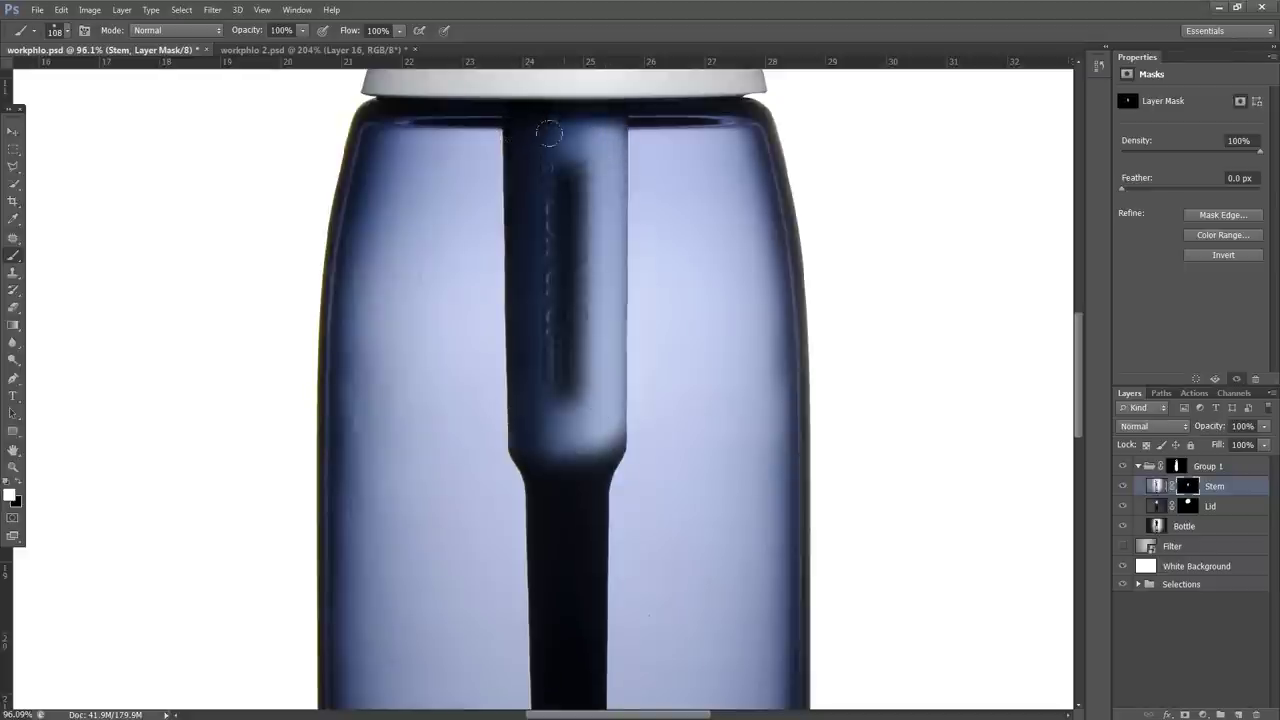
pyautogui.keyDown('shift'); pyautogui.click(553, 339); pyautogui.keyUp('shift')
pyautogui.keyDown('shift'); pyautogui.click(551, 383); pyautogui.keyUp('shift')
# Extend the white strokes on the Stem mask down the left side of the narrow tube to its lower tip
pyautogui.scroll(-3, 550, 386)
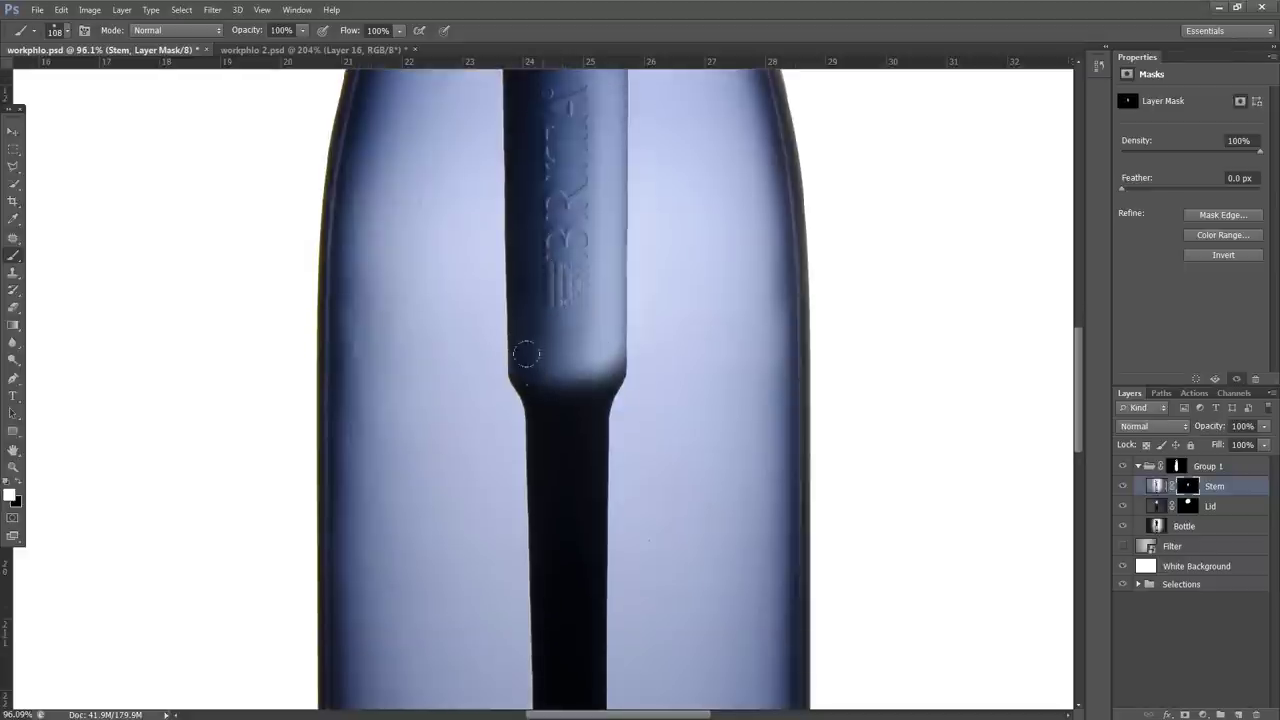
pyautogui.moveTo(527, 360); pyautogui.dragTo(530, 383)
pyautogui.scroll(-2, 533, 400)
pyautogui.keyDown('shift'); pyautogui.click(535, 424); pyautogui.keyUp('shift')
pyautogui.scroll(-2, 536, 426)
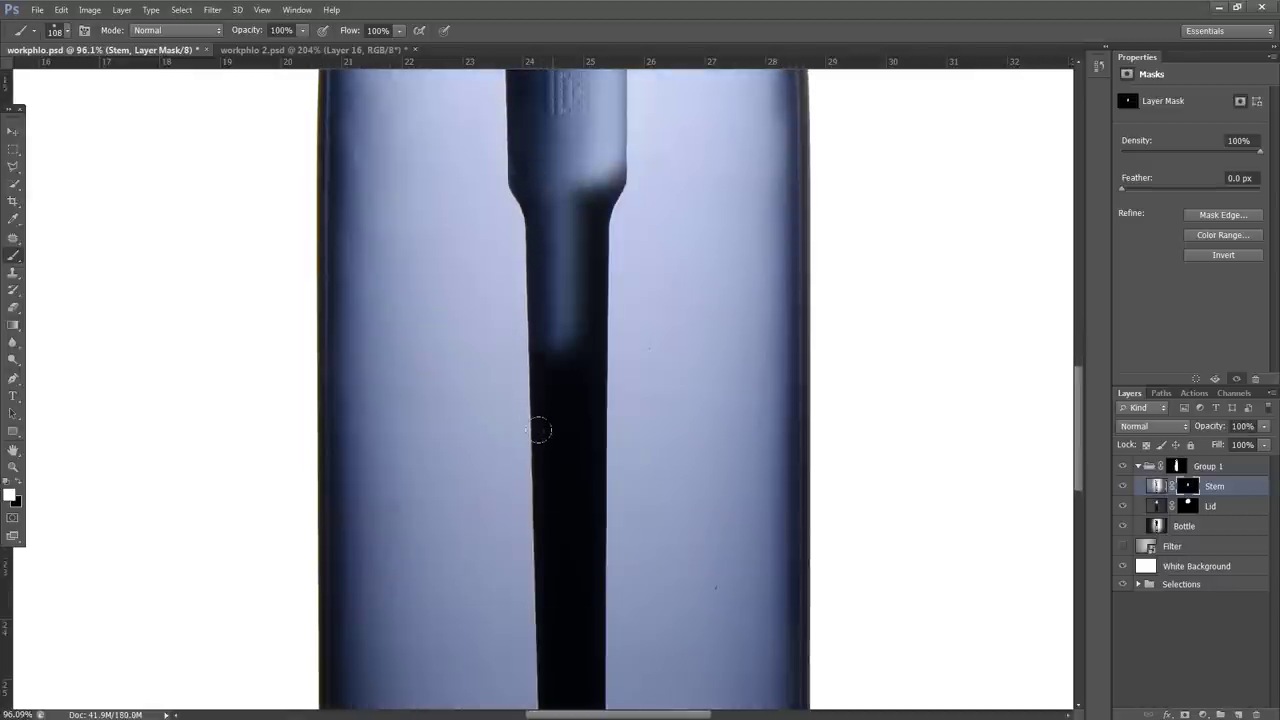
pyautogui.scroll(-6, 538, 430)
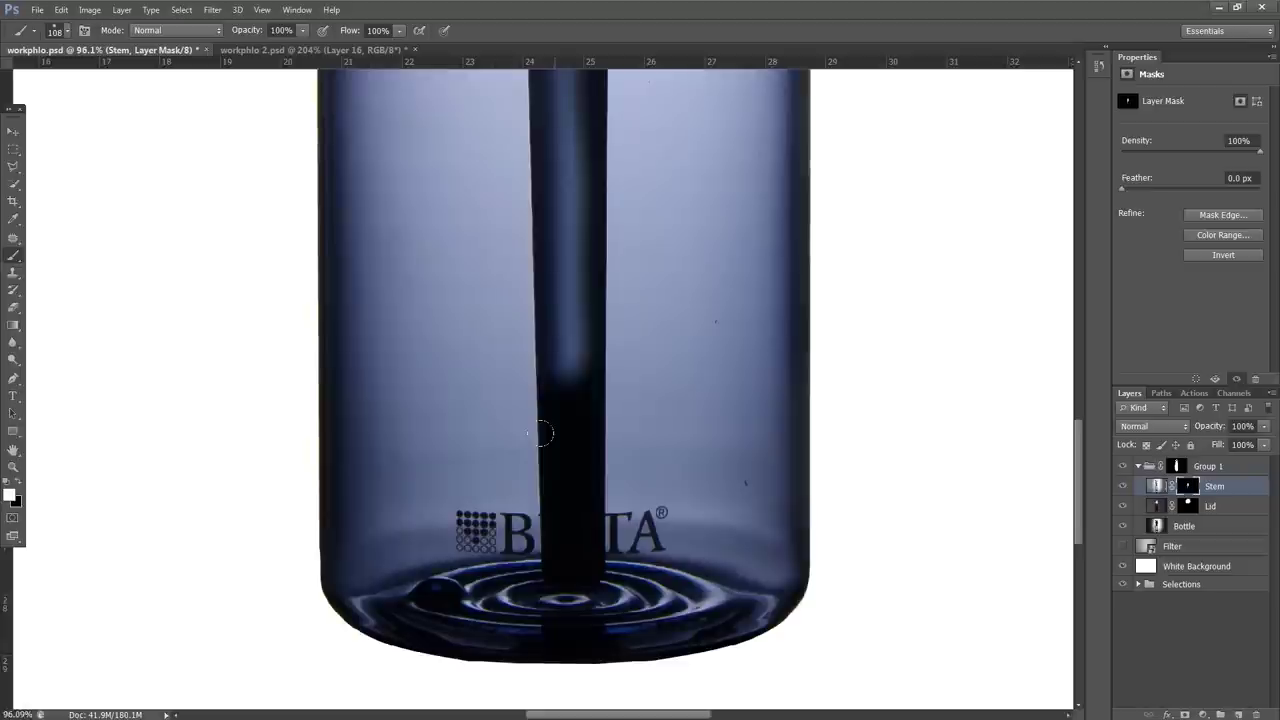
pyautogui.keyDown('shift'); pyautogui.click(541, 433); pyautogui.keyUp('shift')
pyautogui.keyDown('shift'); pyautogui.click(543, 535); pyautogui.keyUp('shift')
pyautogui.keyDown('shift'); pyautogui.click(542, 563); pyautogui.keyUp('shift')
pyautogui.keyDown('shift'); pyautogui.click(565, 560); pyautogui.keyUp('shift')
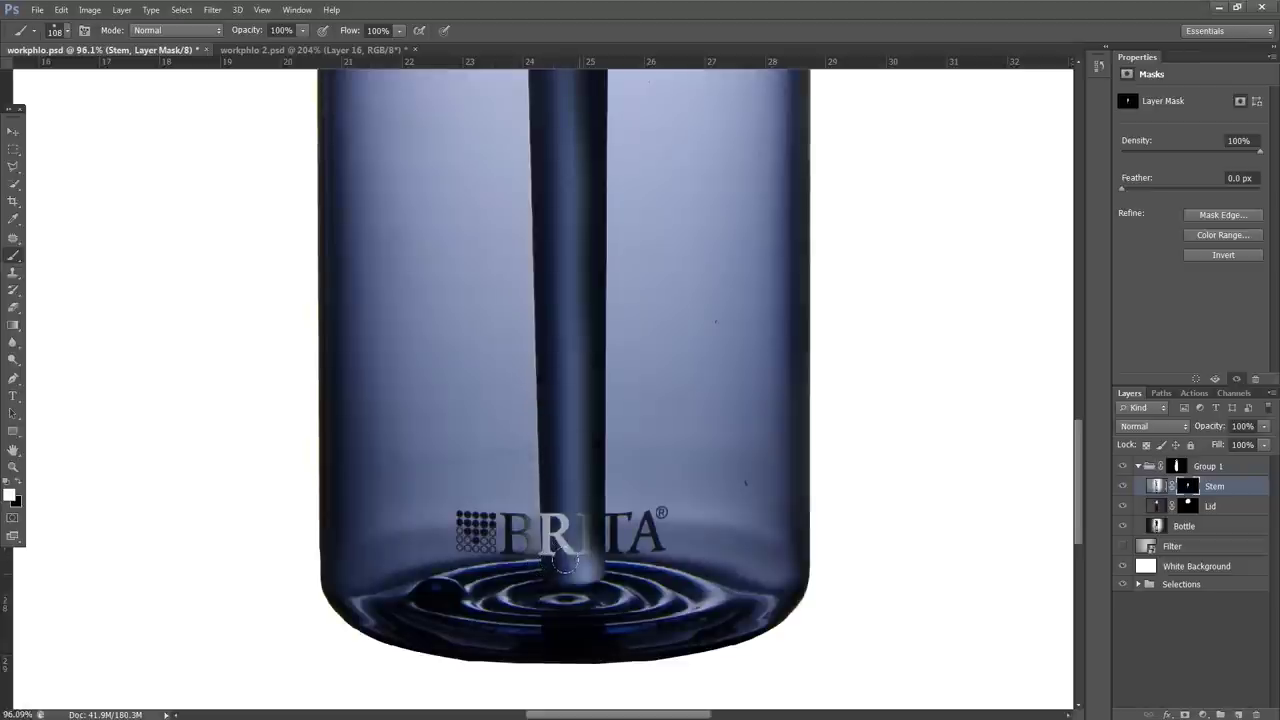
# Paint white on the Stem mask up the tube's right side from its tip to the shoulder of the wide section
pyautogui.keyDown('shift'); pyautogui.click(580, 382); pyautogui.keyUp('shift')
pyautogui.keyDown('shift'); pyautogui.click(585, 223); pyautogui.keyUp('shift')
pyautogui.moveTo(595, 203); pyautogui.dragTo(585, 360)
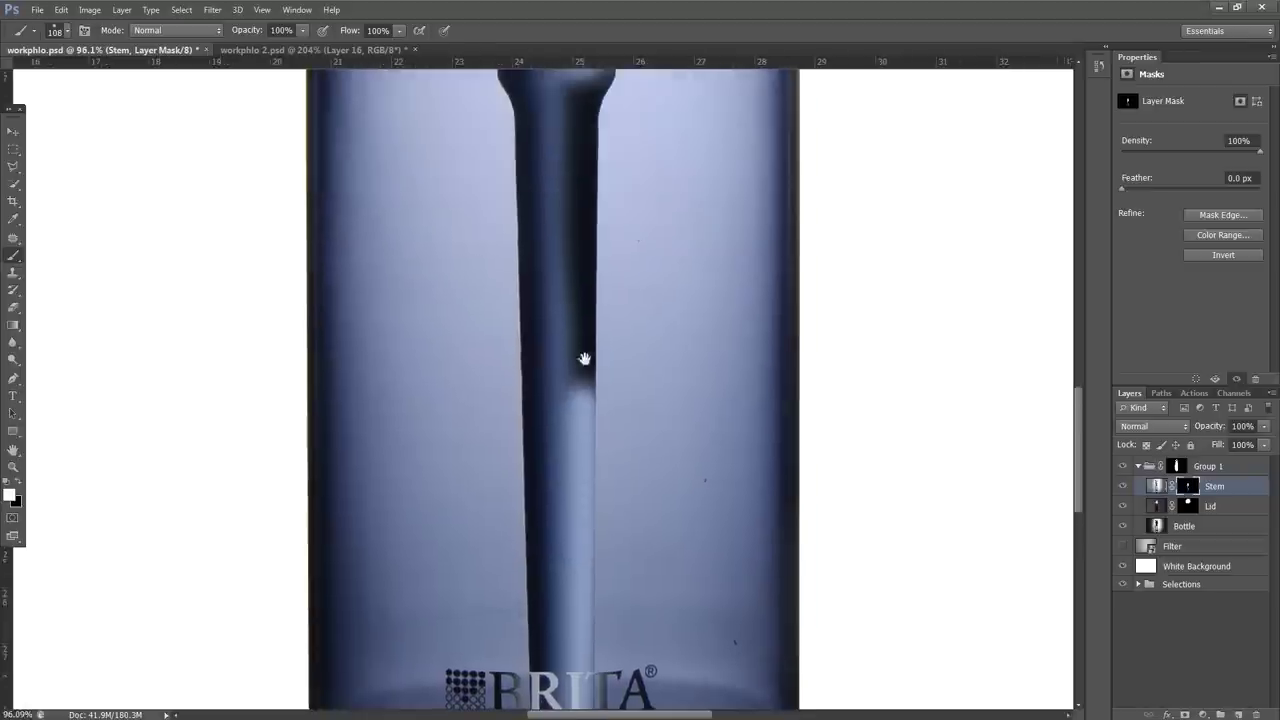
pyautogui.keyDown('shift'); pyautogui.click(560, 233); pyautogui.keyUp('shift')
pyautogui.keyDown('shift'); pyautogui.click(574, 120); pyautogui.keyUp('shift')
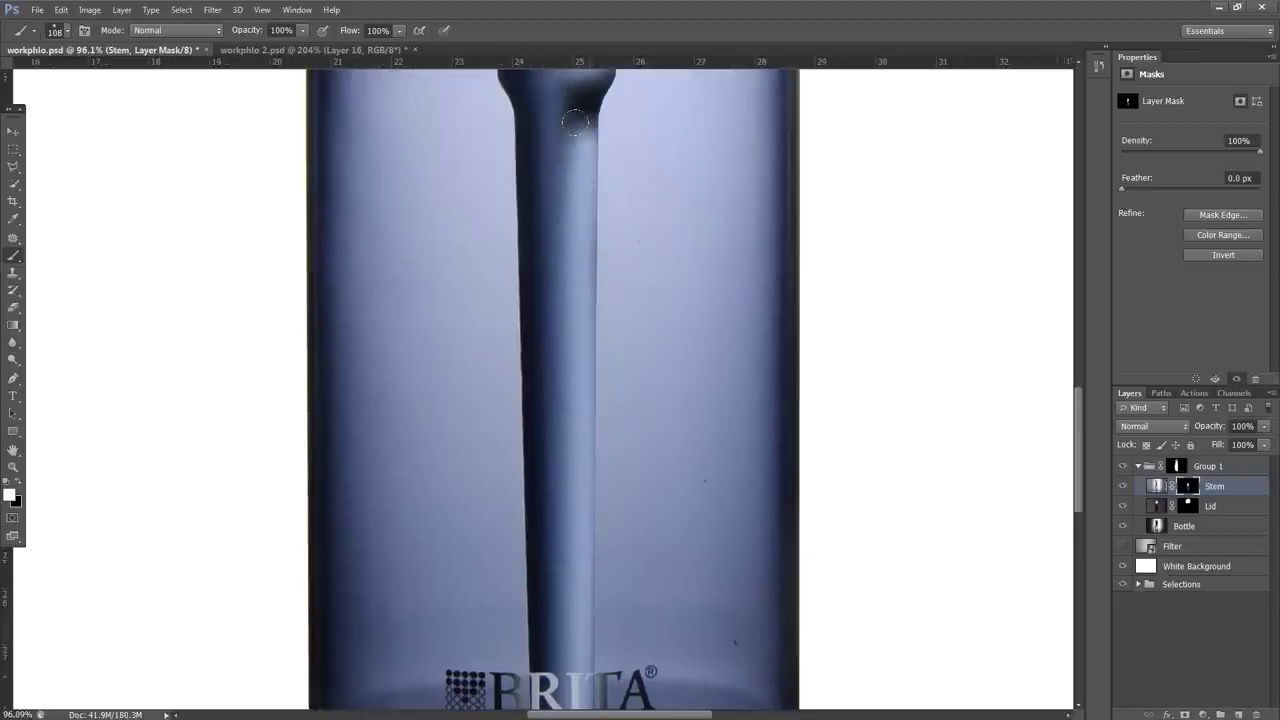
pyautogui.scroll(8, 578, 410)
pyautogui.click(573, 390)
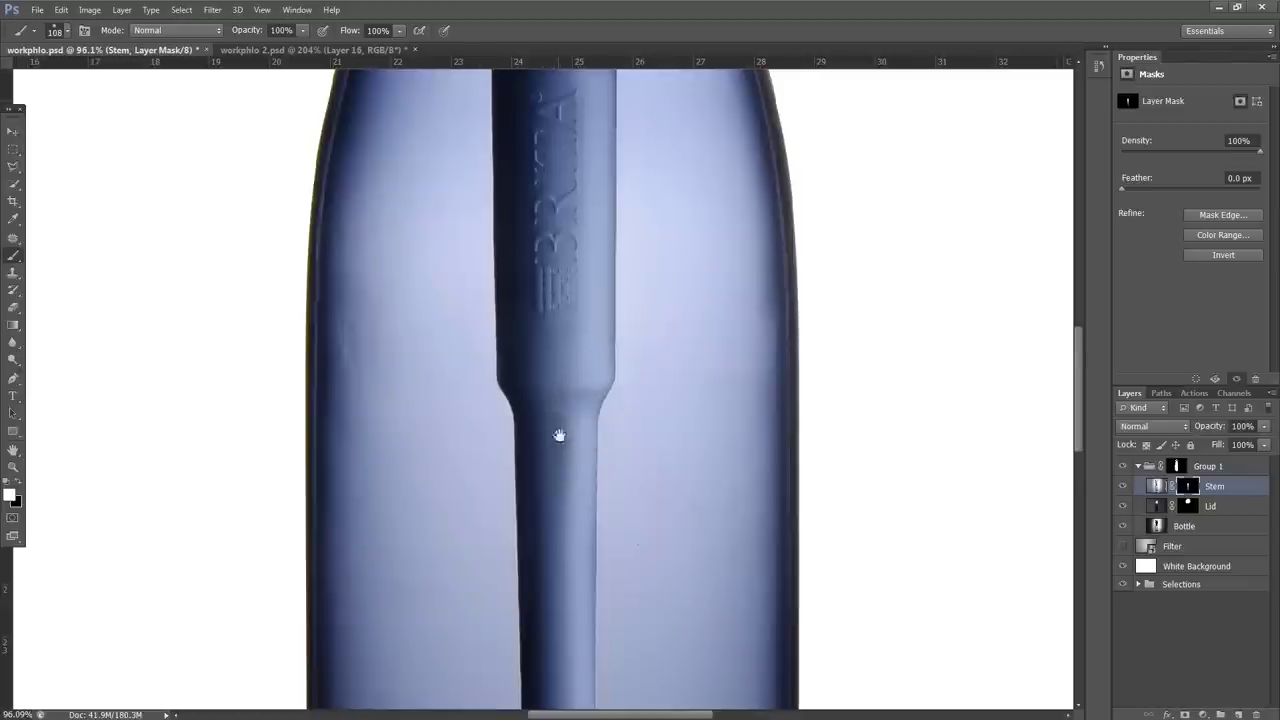
# Paint black on the Stem mask along the right edge of the narrow tube, from just above the printed logo to mid-length
pyautogui.moveTo(559, 435); pyautogui.dragTo(566, 262)
pyautogui.moveTo(556, 352); pyautogui.dragTo(565, 131)
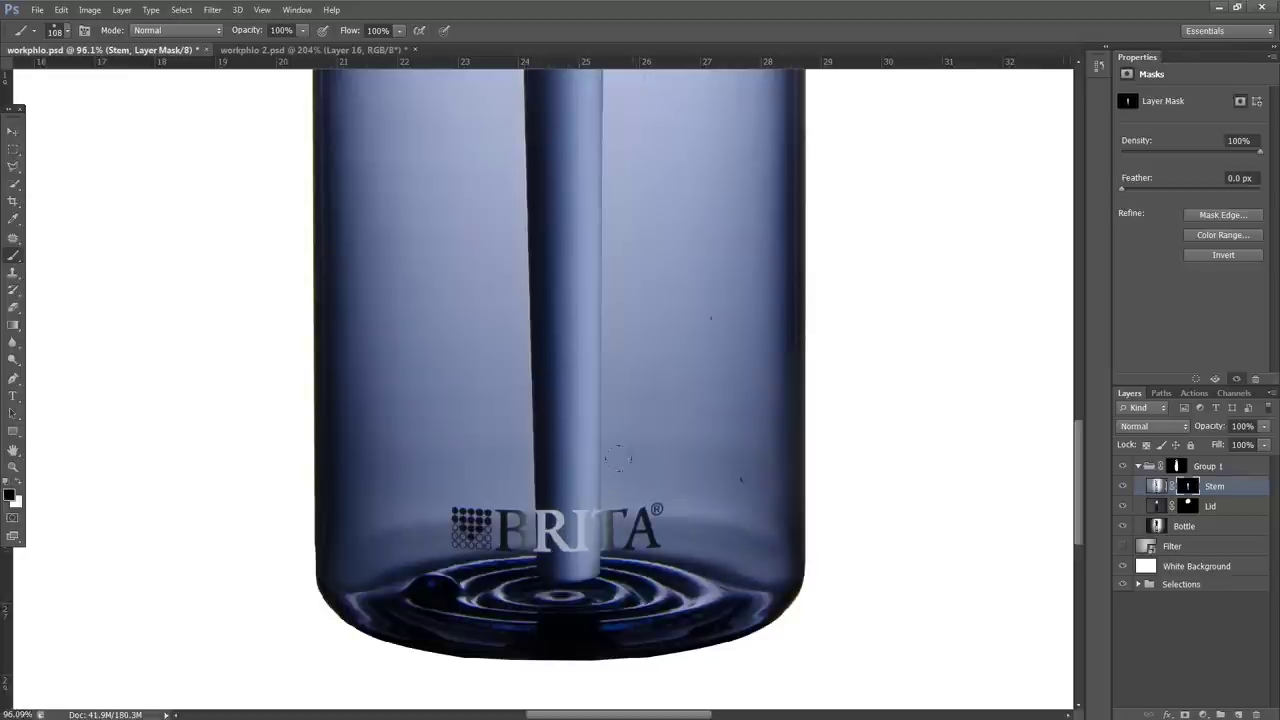
pyautogui.scroll(2, 620, 347)
pyautogui.scroll(-1, 605, 340)
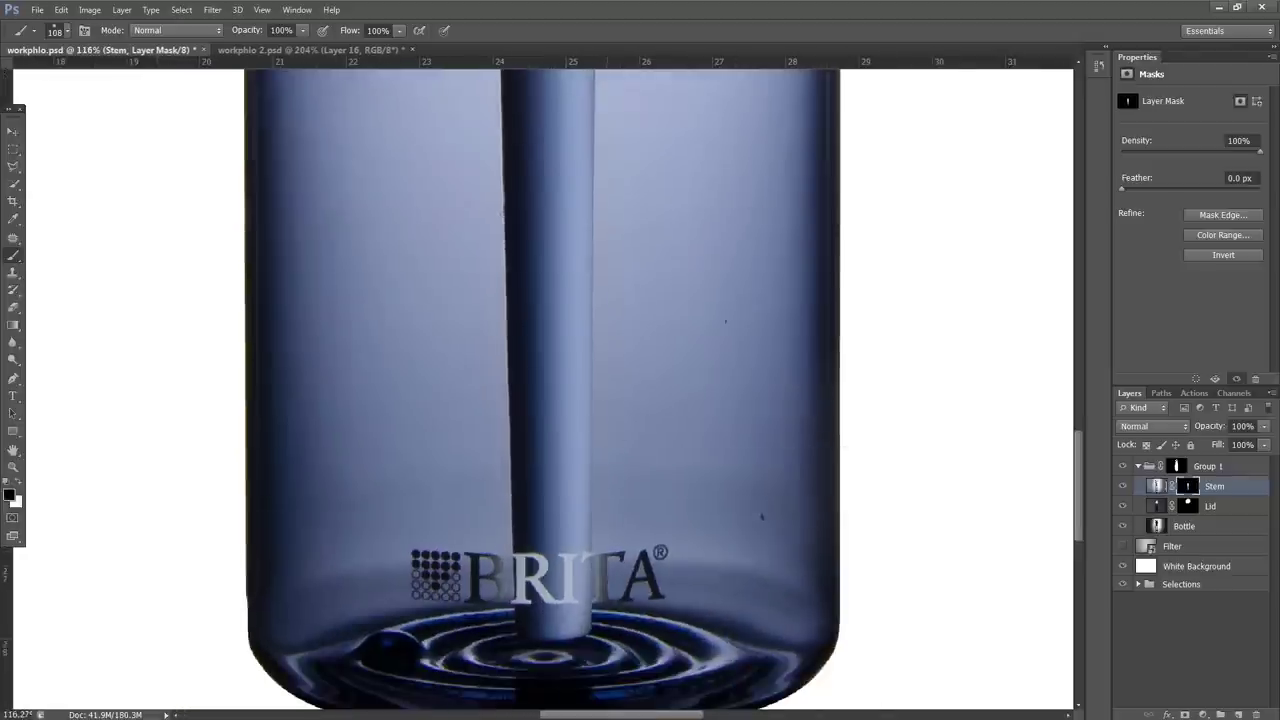
pyautogui.moveTo(602, 556); pyautogui.dragTo(602, 563)
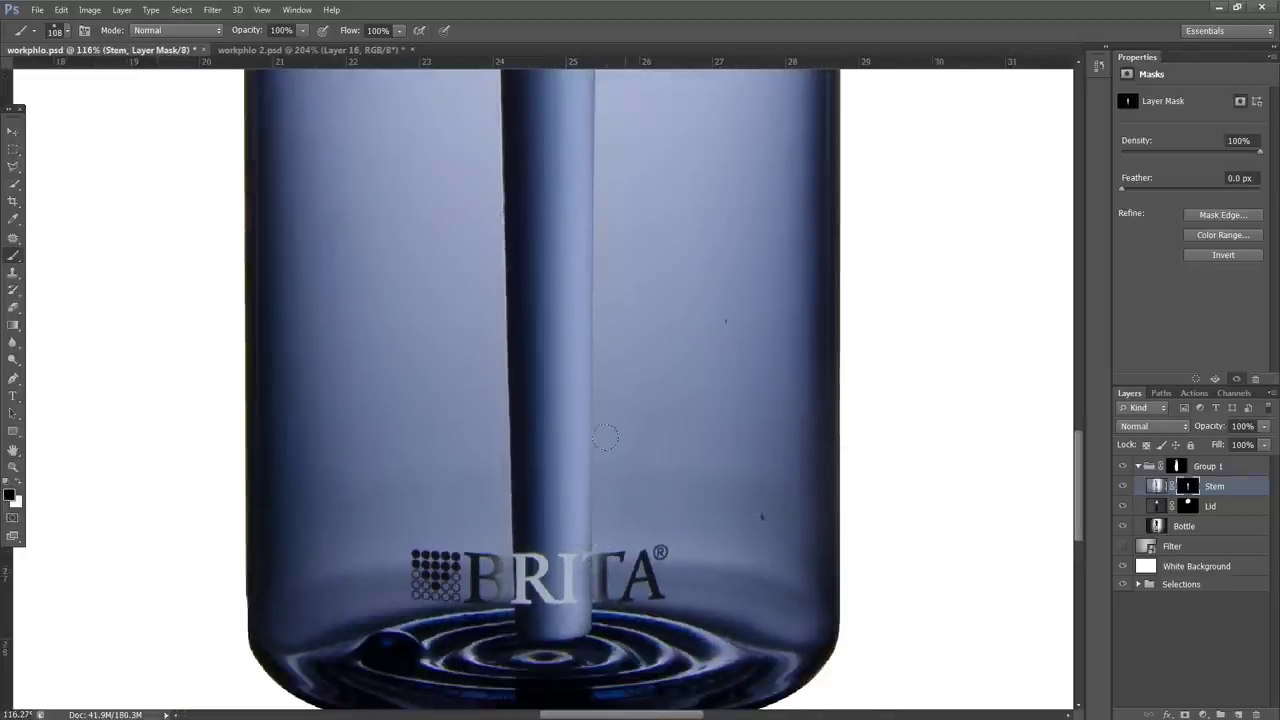
pyautogui.moveTo(605, 437); pyautogui.dragTo(604, 409)
pyautogui.moveTo(606, 240); pyautogui.dragTo(612, 252)
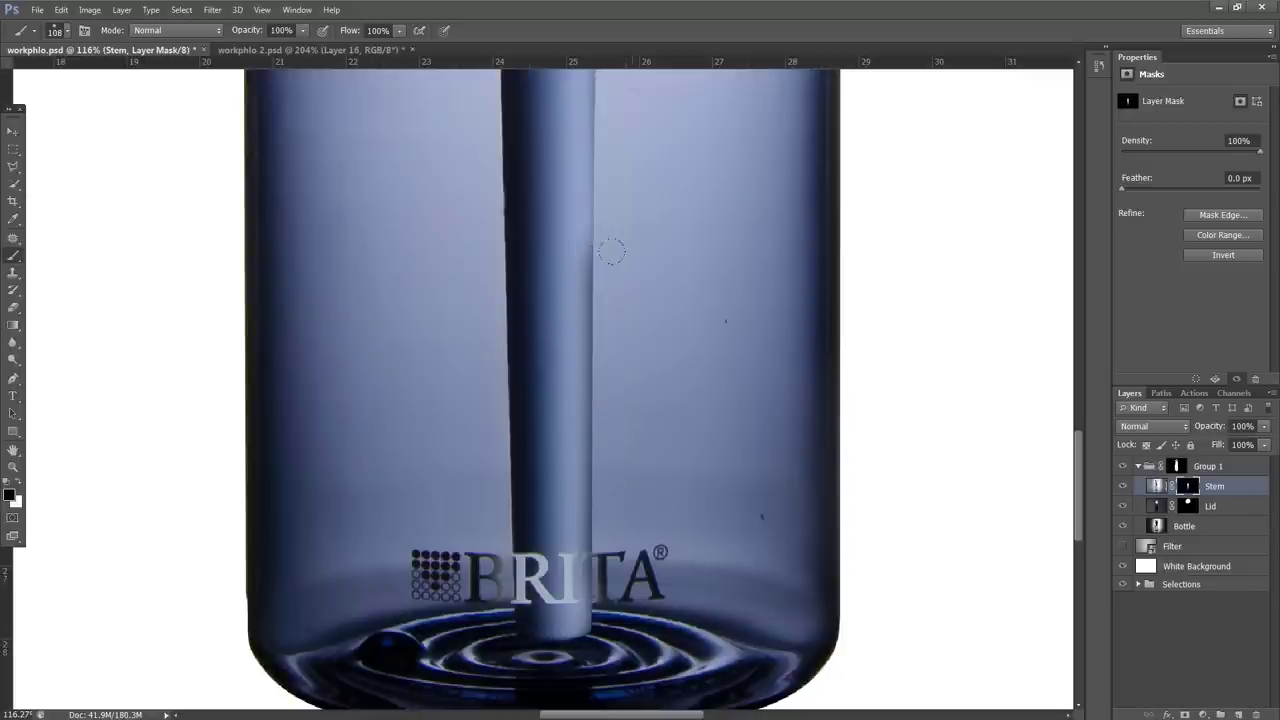
# Continue the straight black strokes on the Stem mask up the upper part of the narrow tube's right edge
pyautogui.scroll(2, 610, 222)
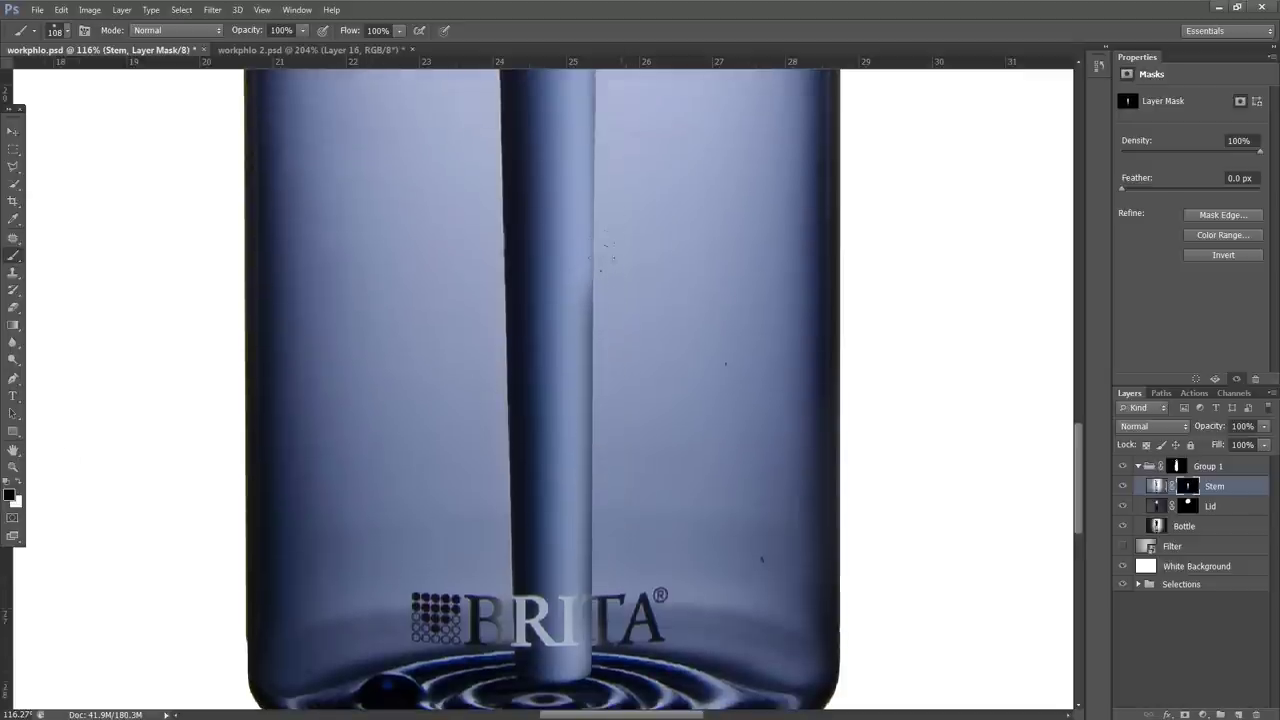
pyautogui.keyDown('shift'); pyautogui.click(610, 226); pyautogui.keyUp('shift')
pyautogui.scroll(3, 617, 190)
pyautogui.keyDown('shift'); pyautogui.click(612, 172); pyautogui.keyUp('shift')
pyautogui.scroll(1, 613, 150)
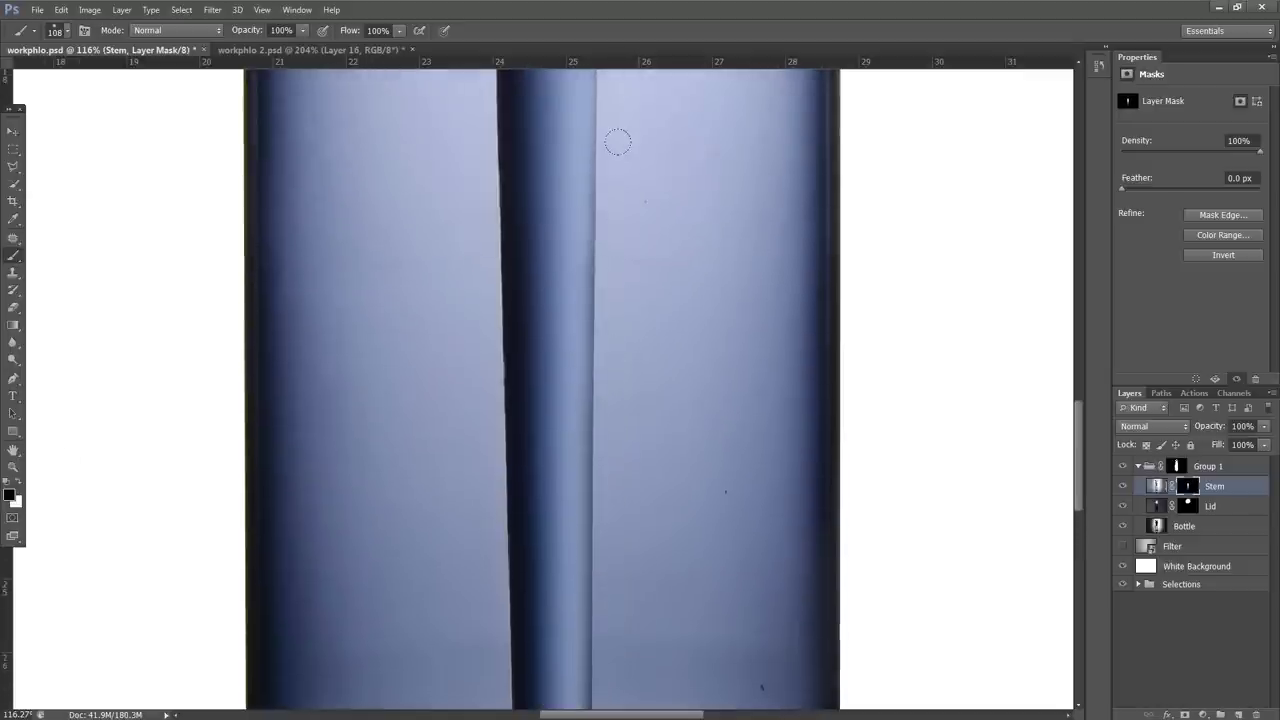
pyautogui.scroll(2, 610, 120)
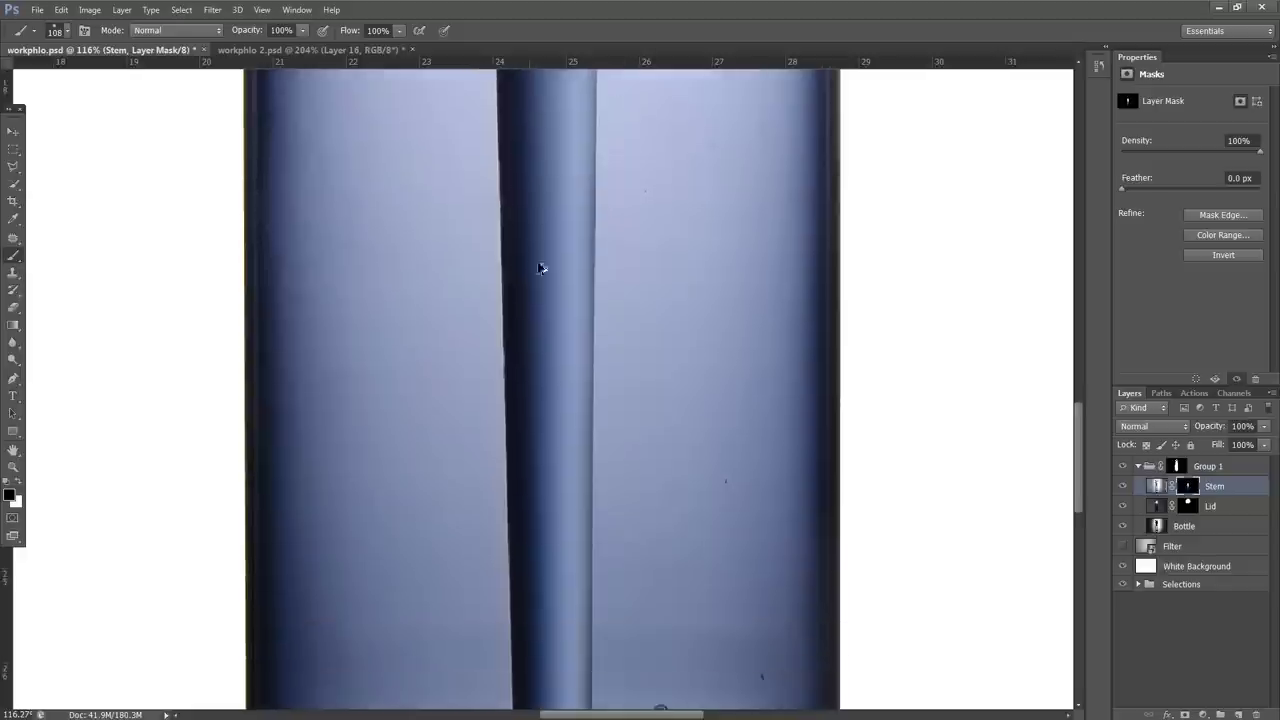
# Compare the whole bottle with the Stem and Lid layers hidden and shown, checking the masked areas
pyautogui.scroll(-3, 541, 331)
pyautogui.click(1122, 486)
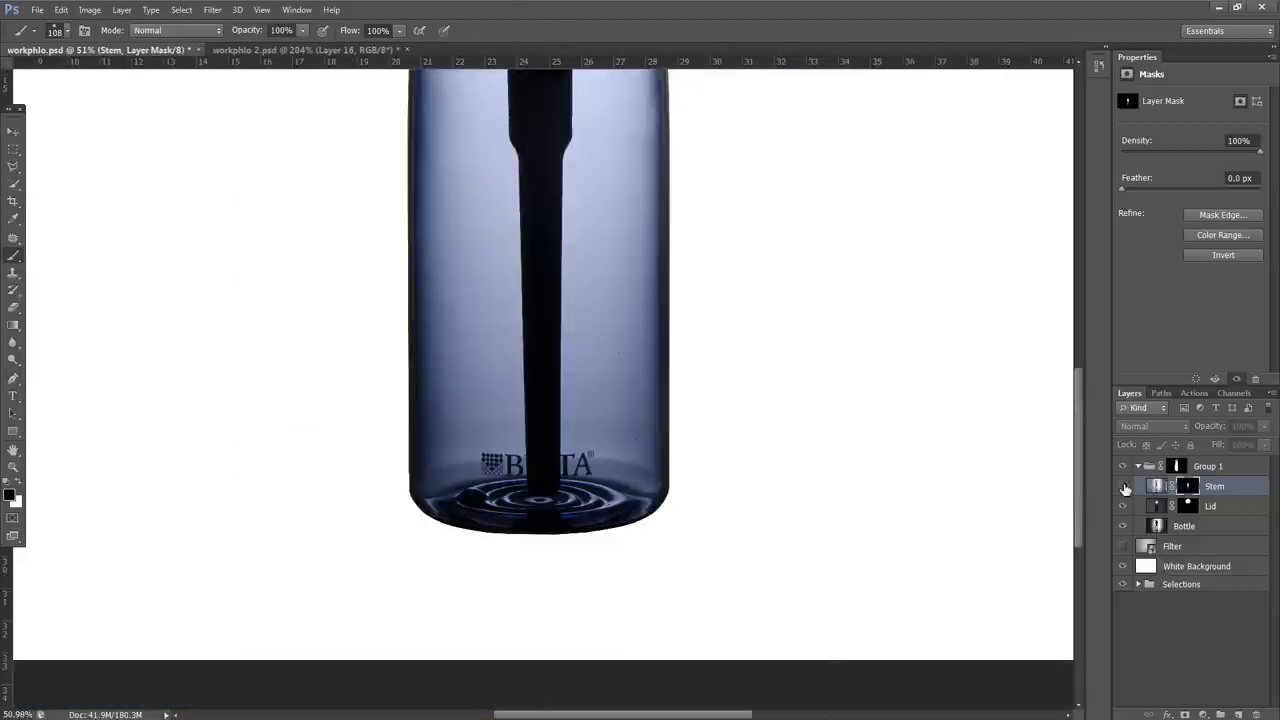
pyautogui.click(1122, 486)
pyautogui.scroll(5, 548, 312)
pyautogui.scroll(-2, 548, 313)
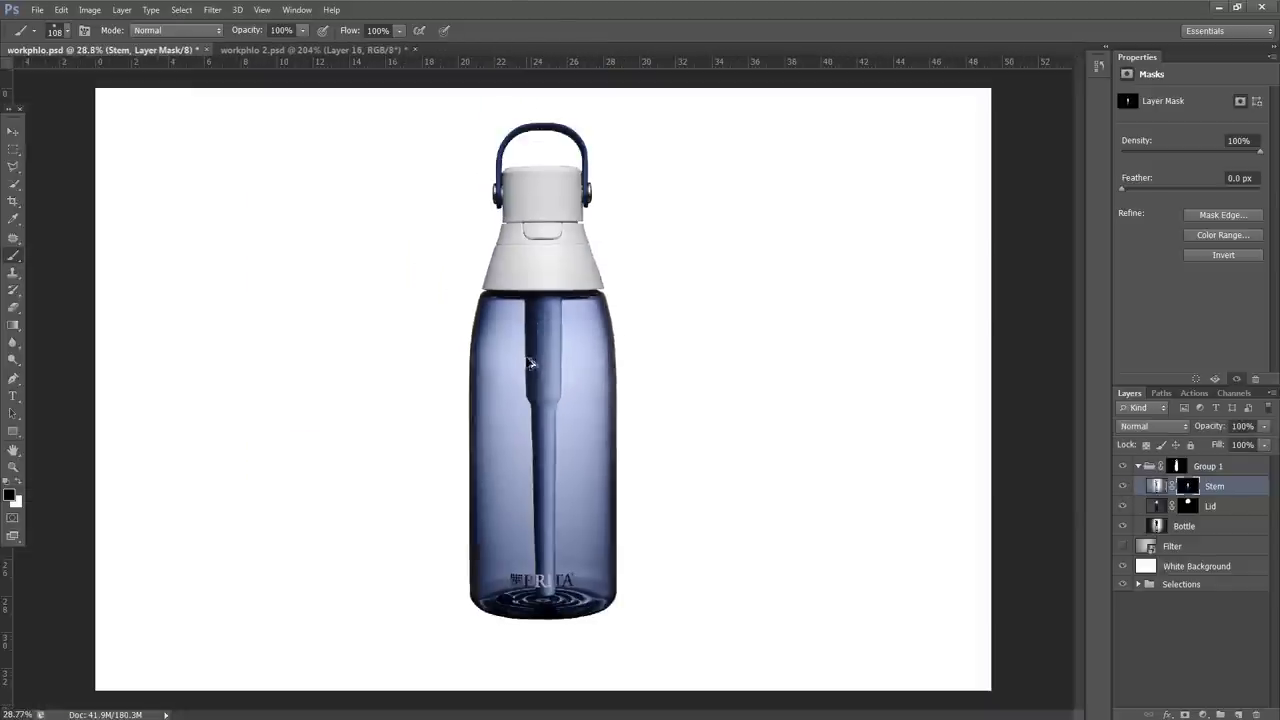
pyautogui.click(1122, 486)
pyautogui.click(1122, 506)
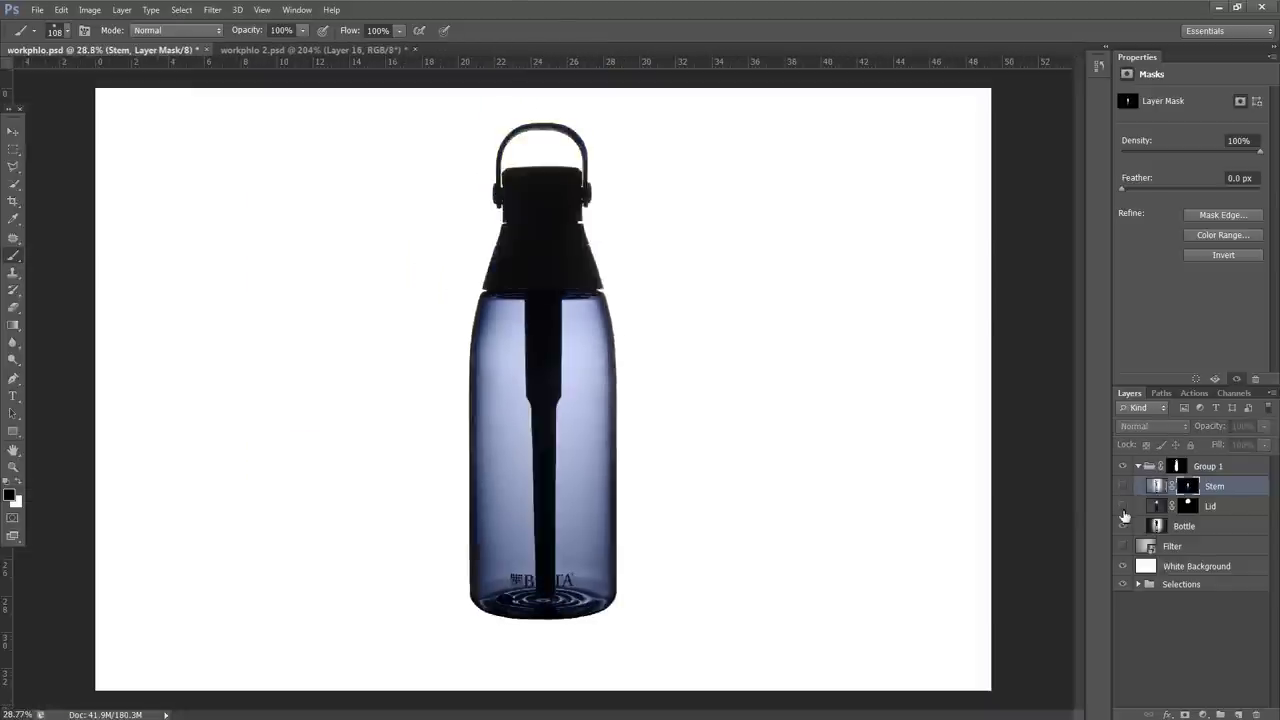
pyautogui.click(1122, 506)
pyautogui.click(1122, 486)
pyautogui.scroll(1, 555, 450)
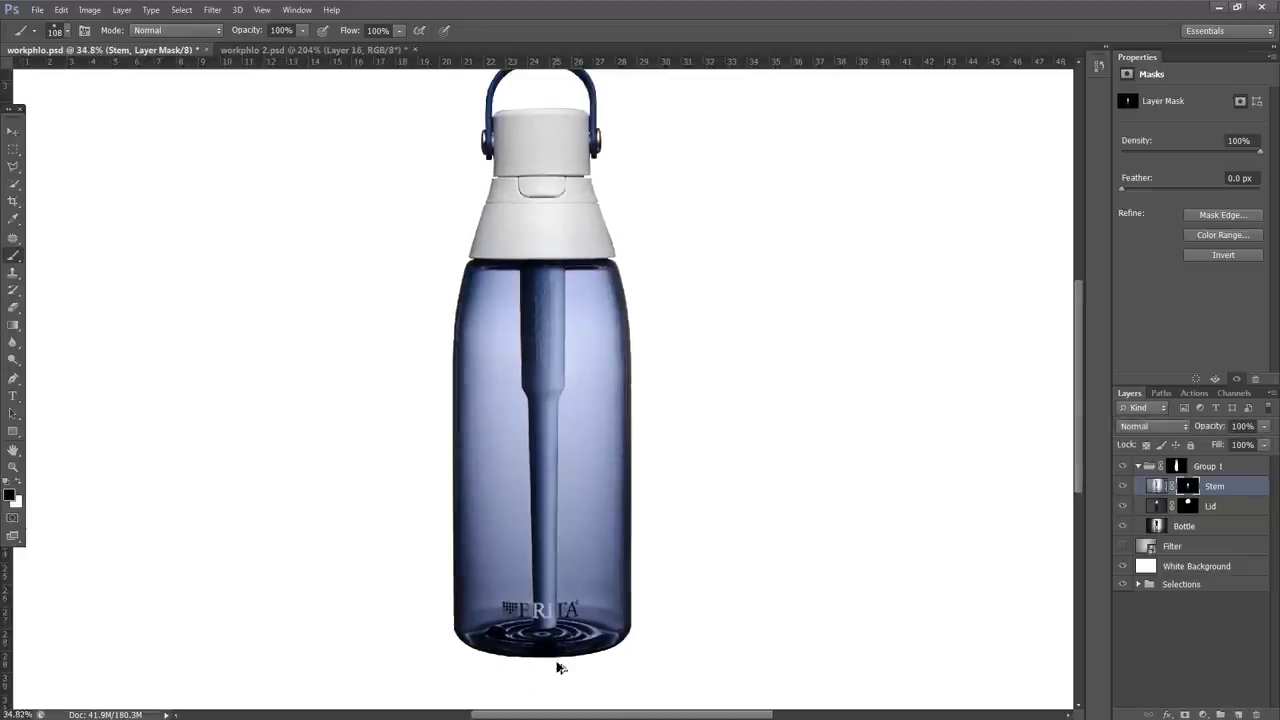
pyautogui.scroll(2, 560, 667)
pyautogui.scroll(-2, 560, 660)
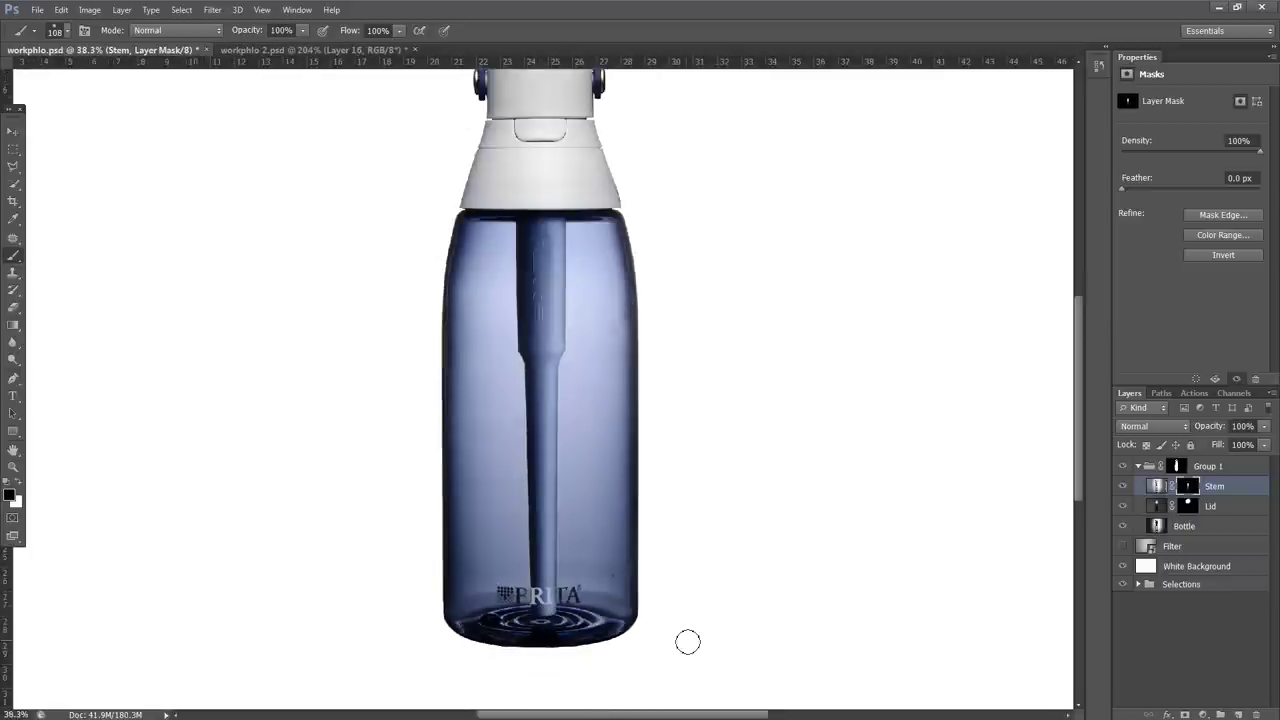
pyautogui.scroll(-2, 552, 627)
pyautogui.scroll(1, 552, 627)
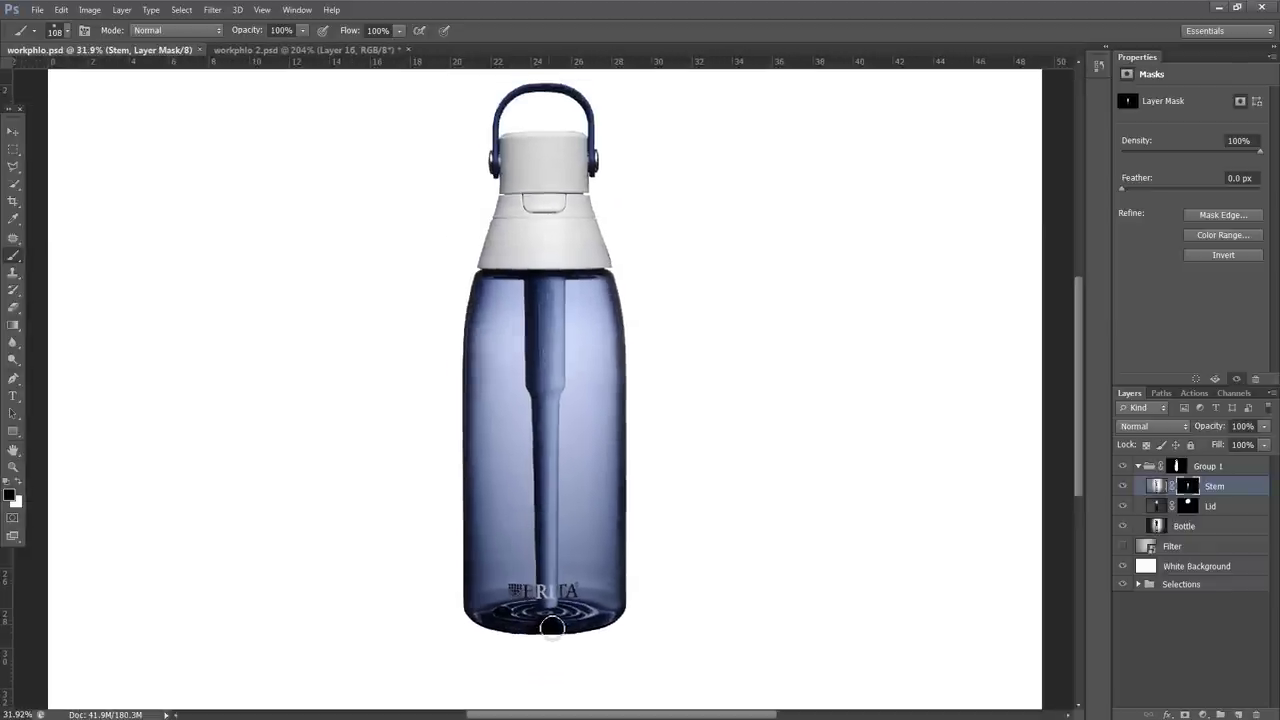
# Duplicate the Lid layer, delete the copy's layer mask and move the copy above the Stem layer within Group 1
pyautogui.scroll(4, 540, 642)
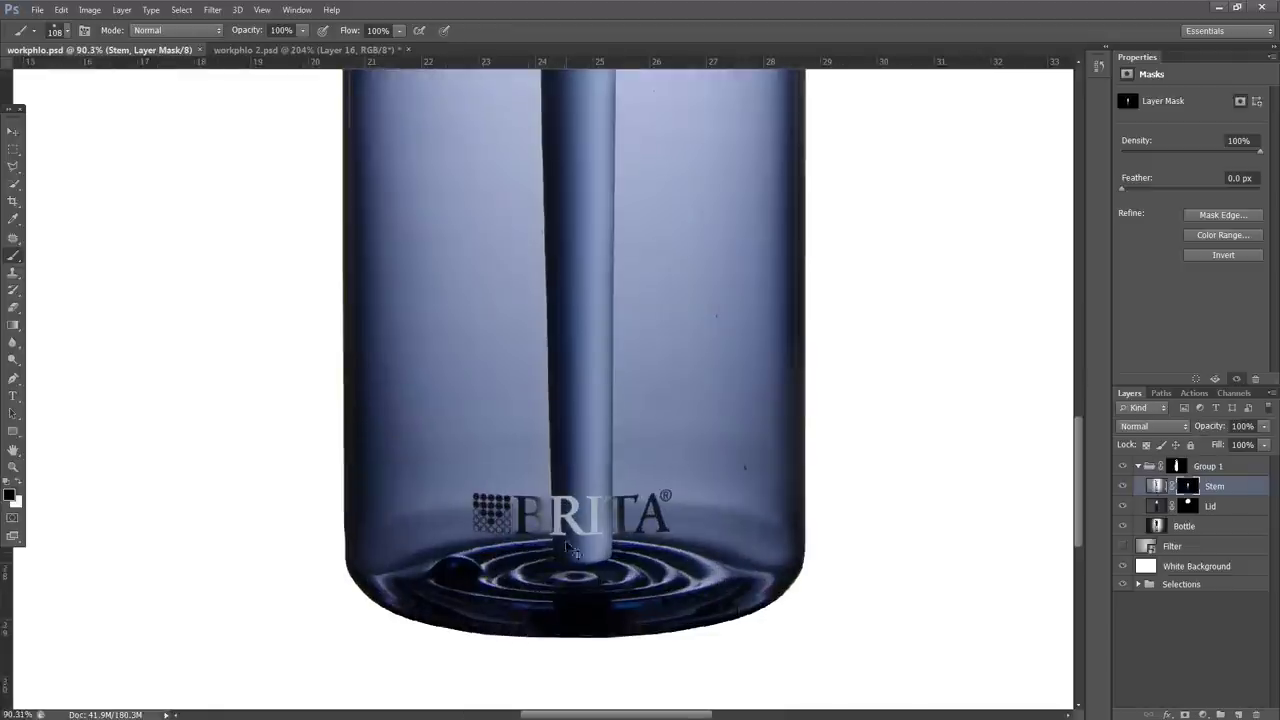
pyautogui.scroll(-1, 568, 547)
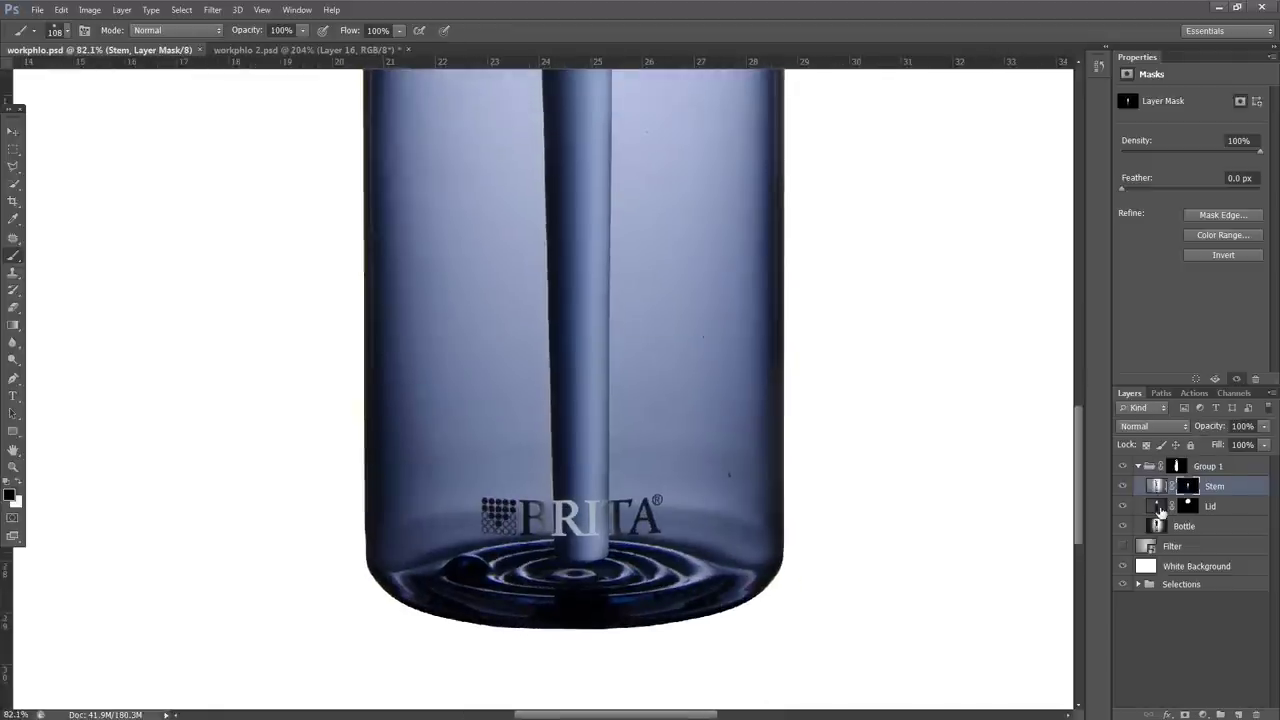
pyautogui.click(1159, 508)
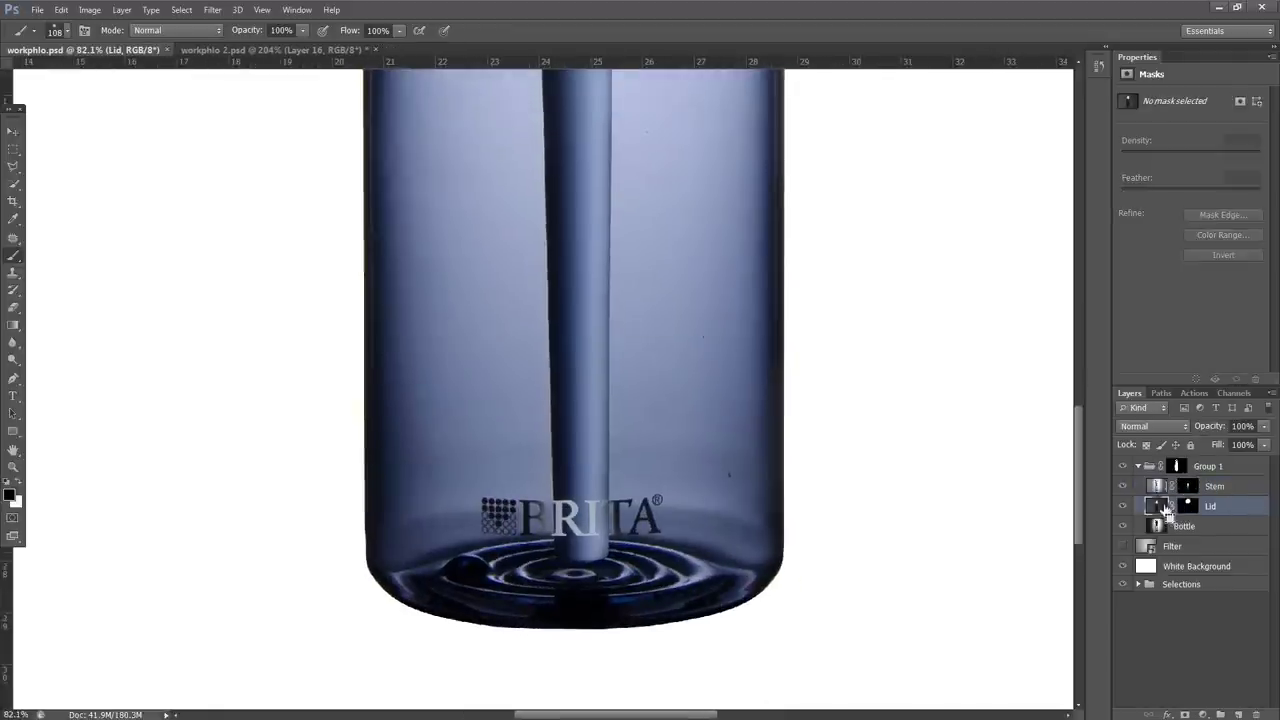
pyautogui.hotkey('ctrl', 'j')
pyautogui.rightClick(1194, 510)
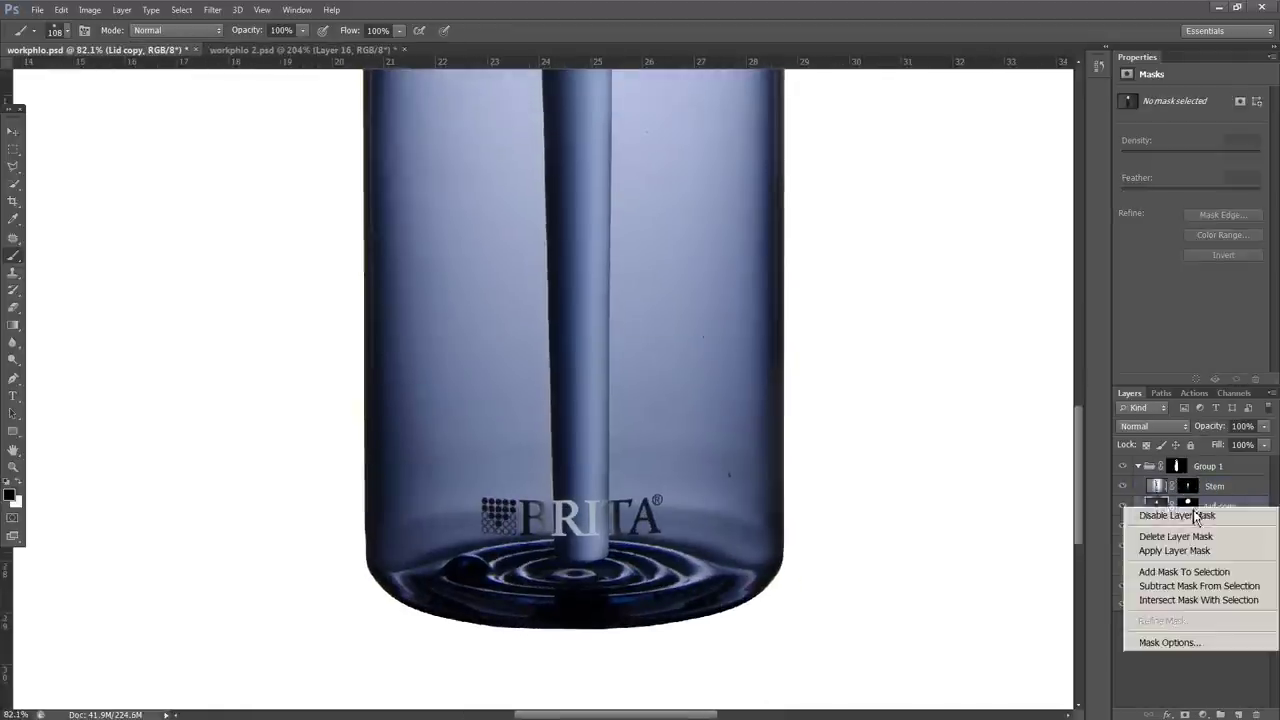
pyautogui.click(1183, 534)
pyautogui.moveTo(1163, 484); pyautogui.dragTo(1163, 478)
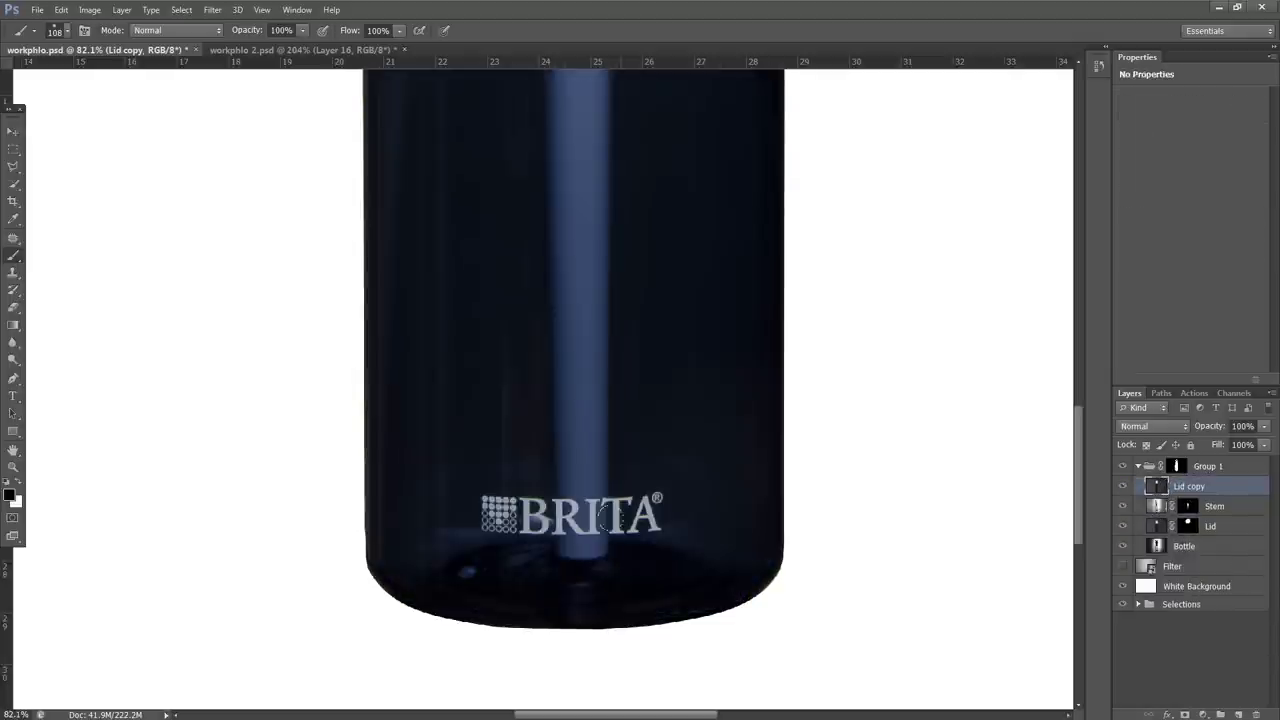
# Set the Lid copy layer's blend mode to Lighten so the white BRITA logo blends over the bottle
pyautogui.scroll(-1, 605, 530)
pyautogui.click(12, 132)
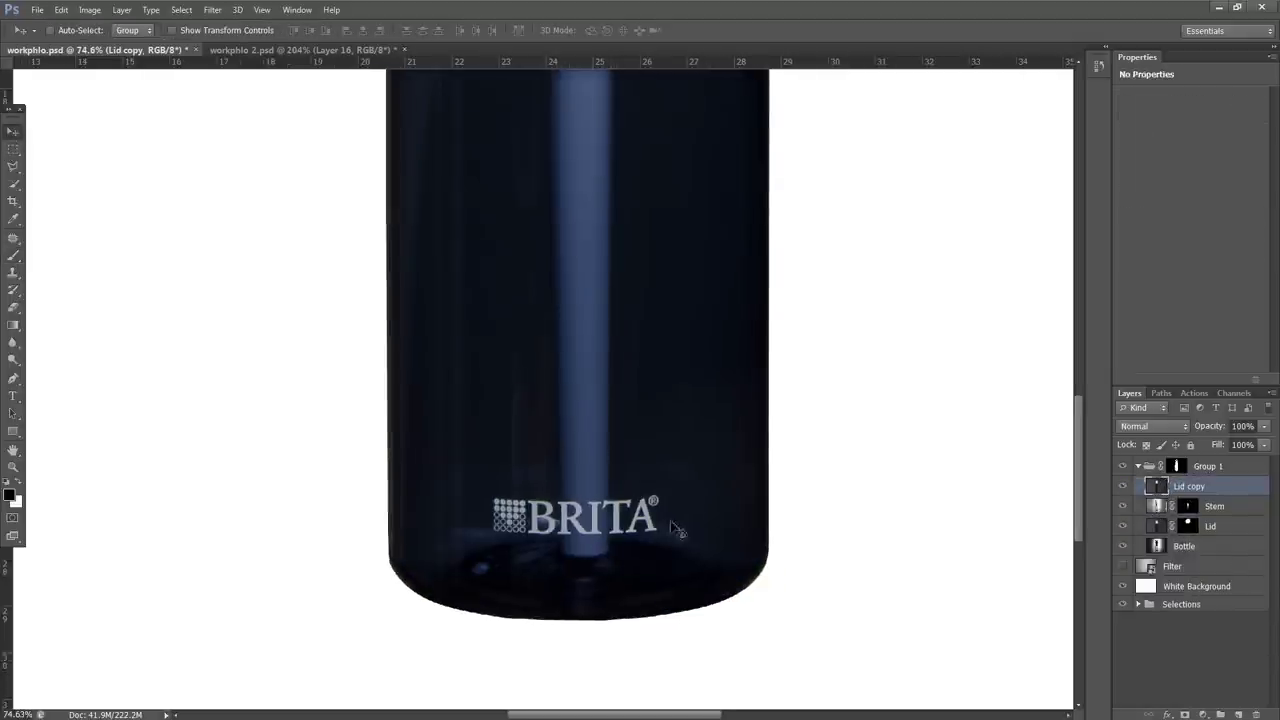
pyautogui.scroll(-2, 570, 535)
pyautogui.scroll(1, 540, 560)
pyautogui.scroll(4, 537, 600)
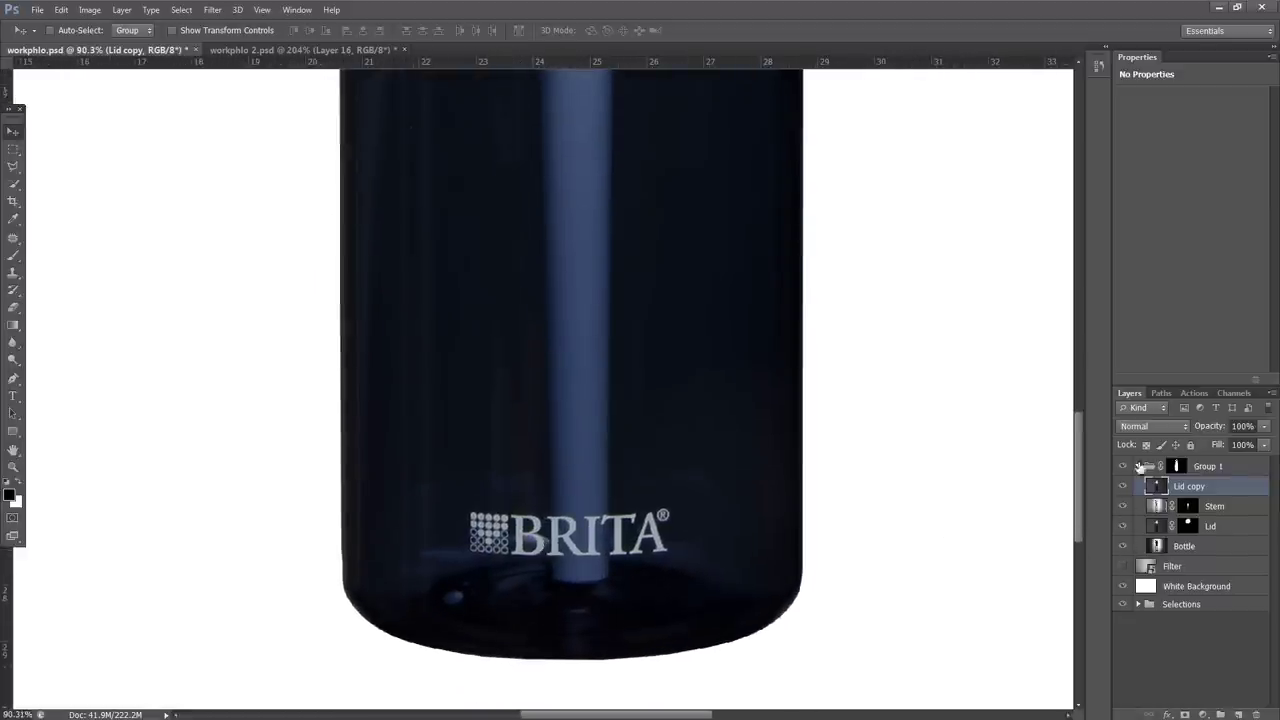
pyautogui.click(1145, 427)
pyautogui.click(1154, 126)
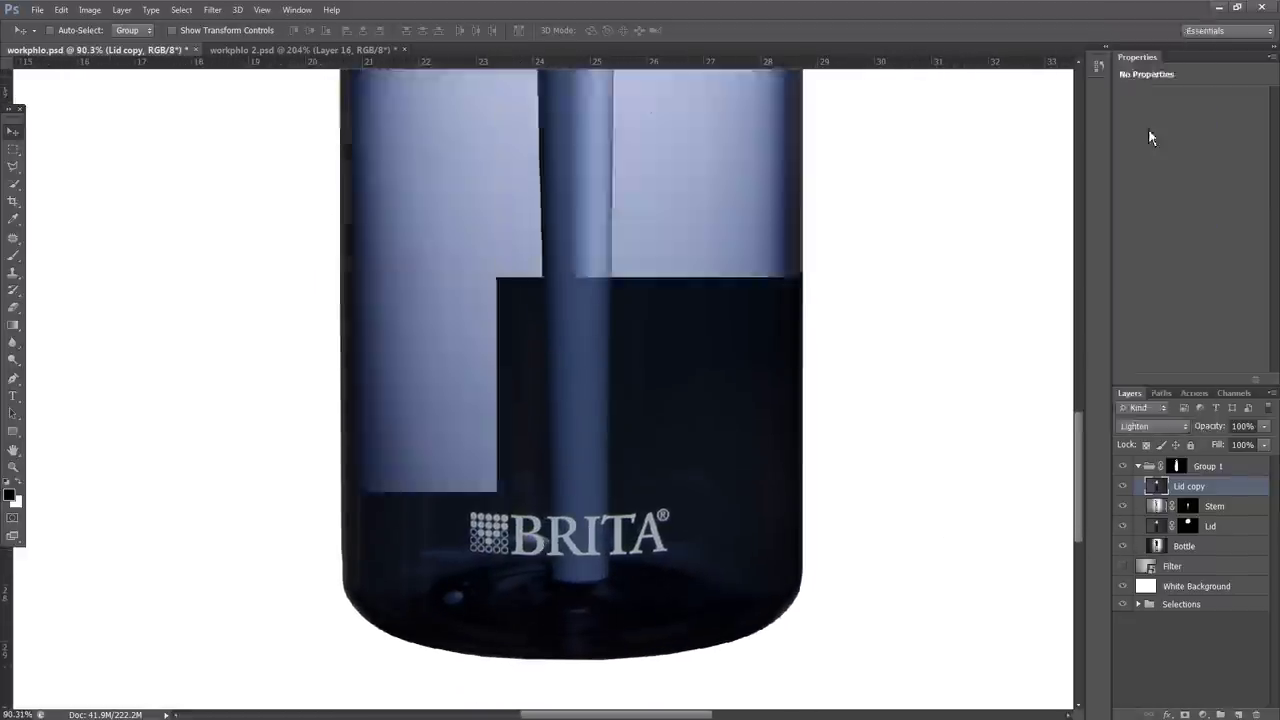
# Compare the BRITA logo with the Lid copy layer hidden and shown, up close and on the whole bottle
pyautogui.click(1122, 487)
pyautogui.click(1122, 487)
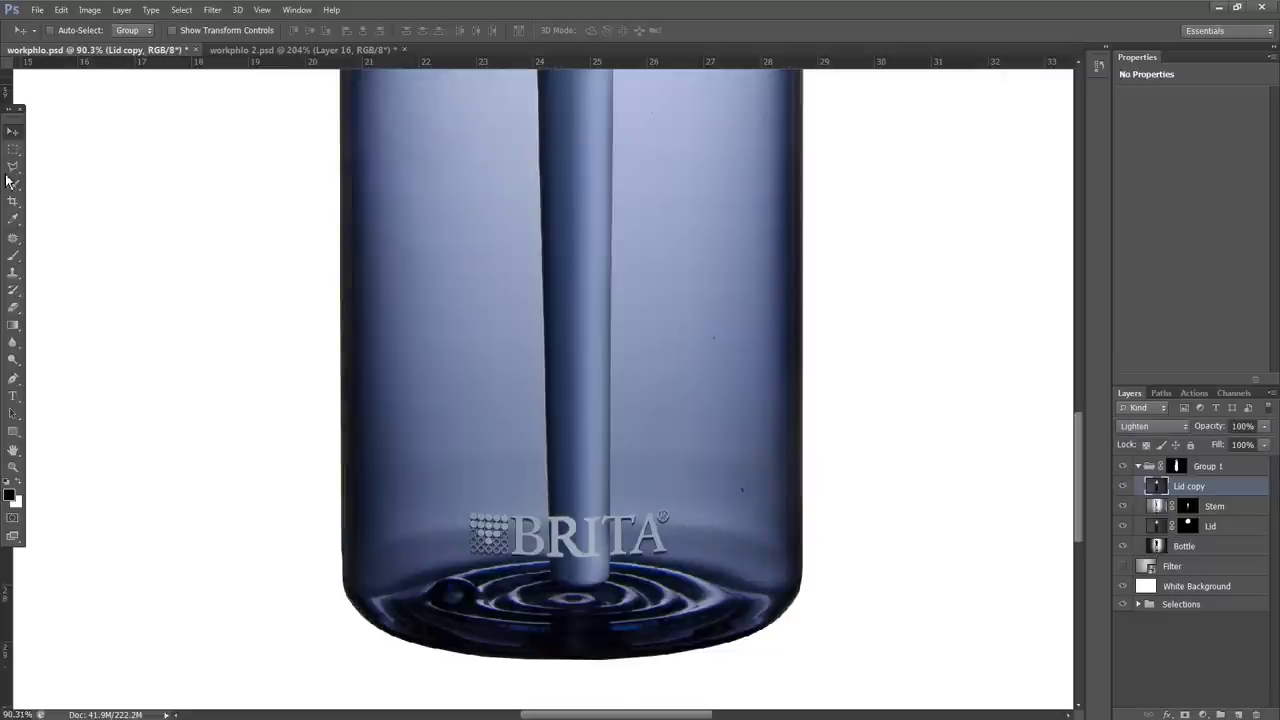
pyautogui.scroll(4, 548, 562)
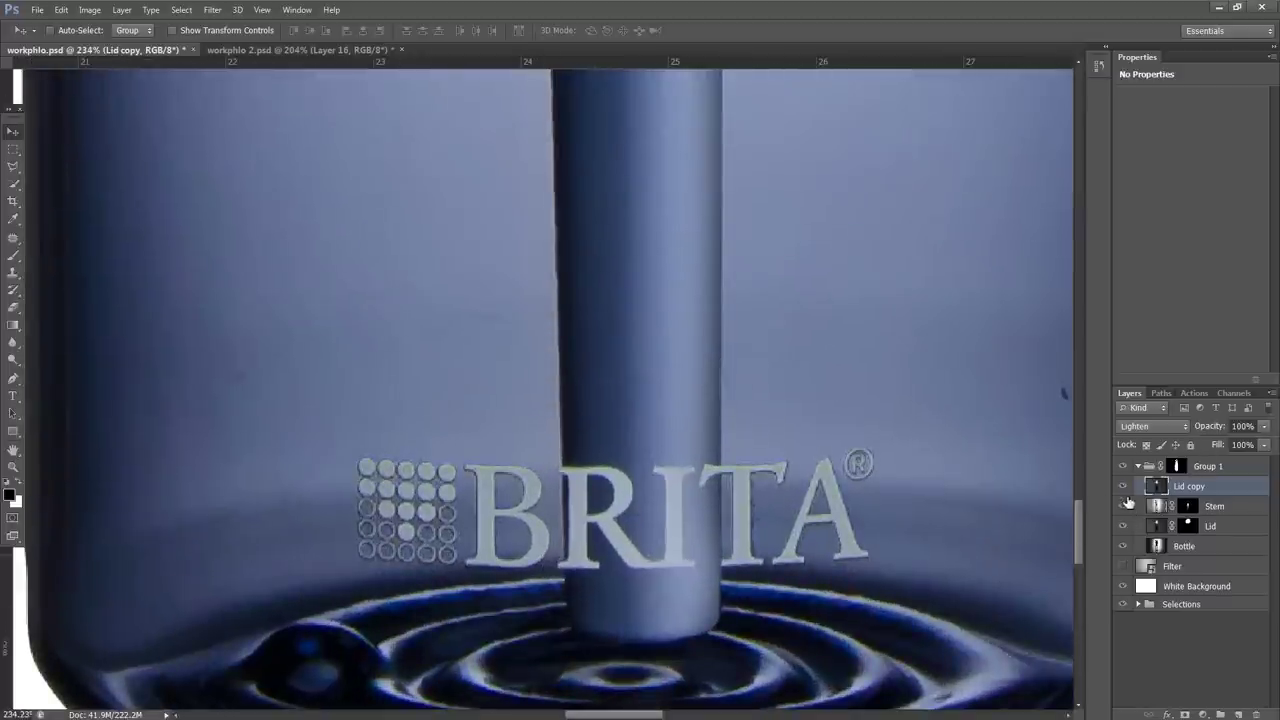
pyautogui.scroll(-3, 483, 515)
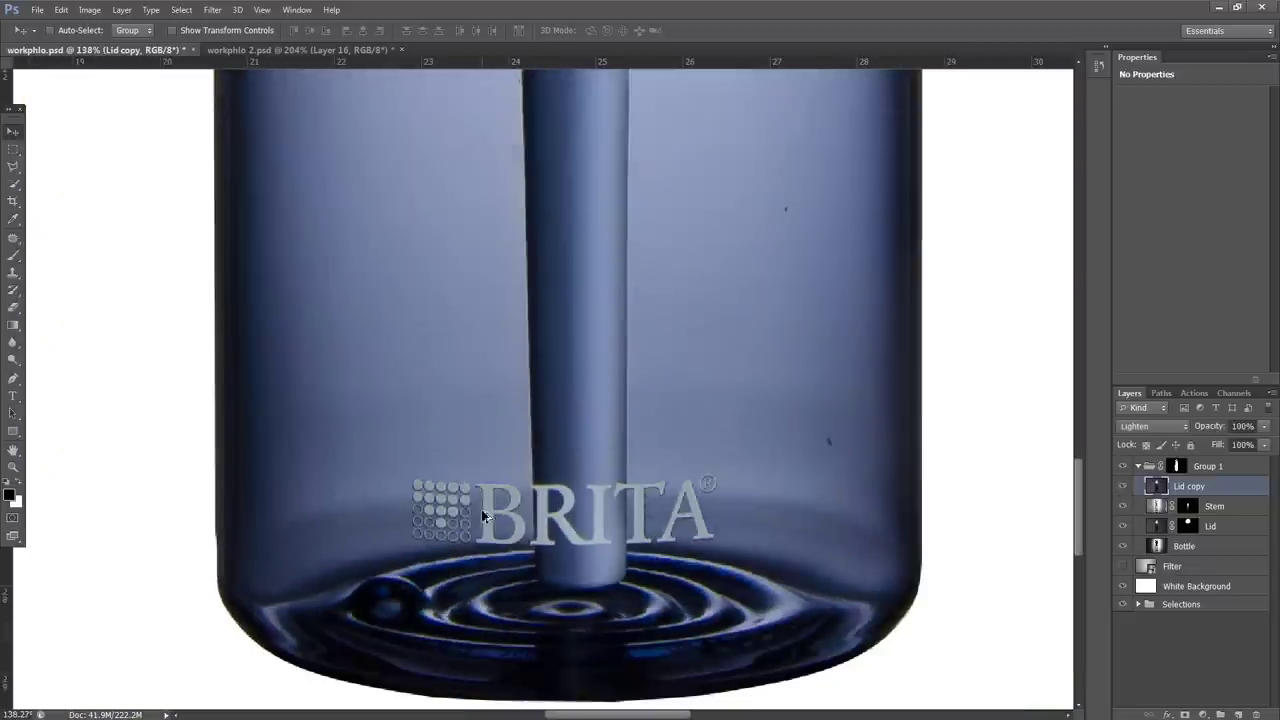
pyautogui.click(1124, 487)
pyautogui.click(1124, 487)
pyautogui.scroll(-3, 543, 500)
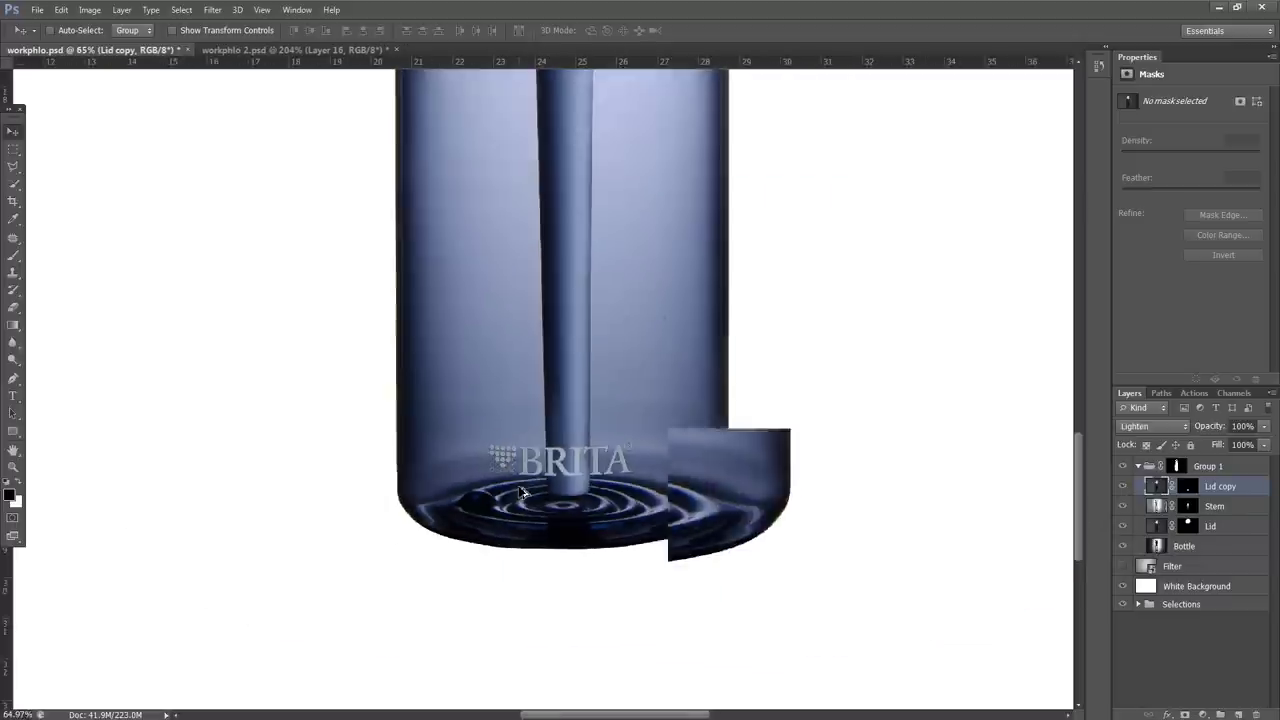
pyautogui.scroll(-1, 511, 491)
pyautogui.scroll(-3, 497, 467)
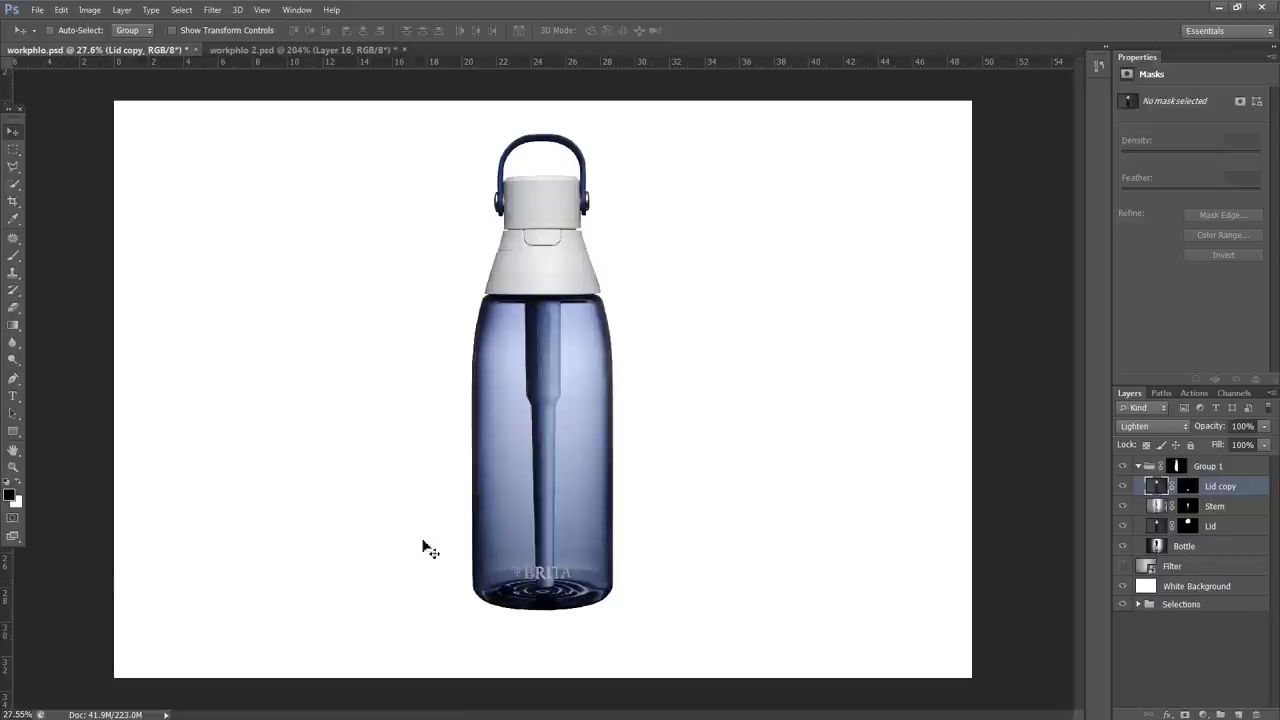
# Add a new empty layer above Lid copy in Group 1 and sample the dark blue of the bottle's left edge for the brush
pyautogui.scroll(3, 503, 490)
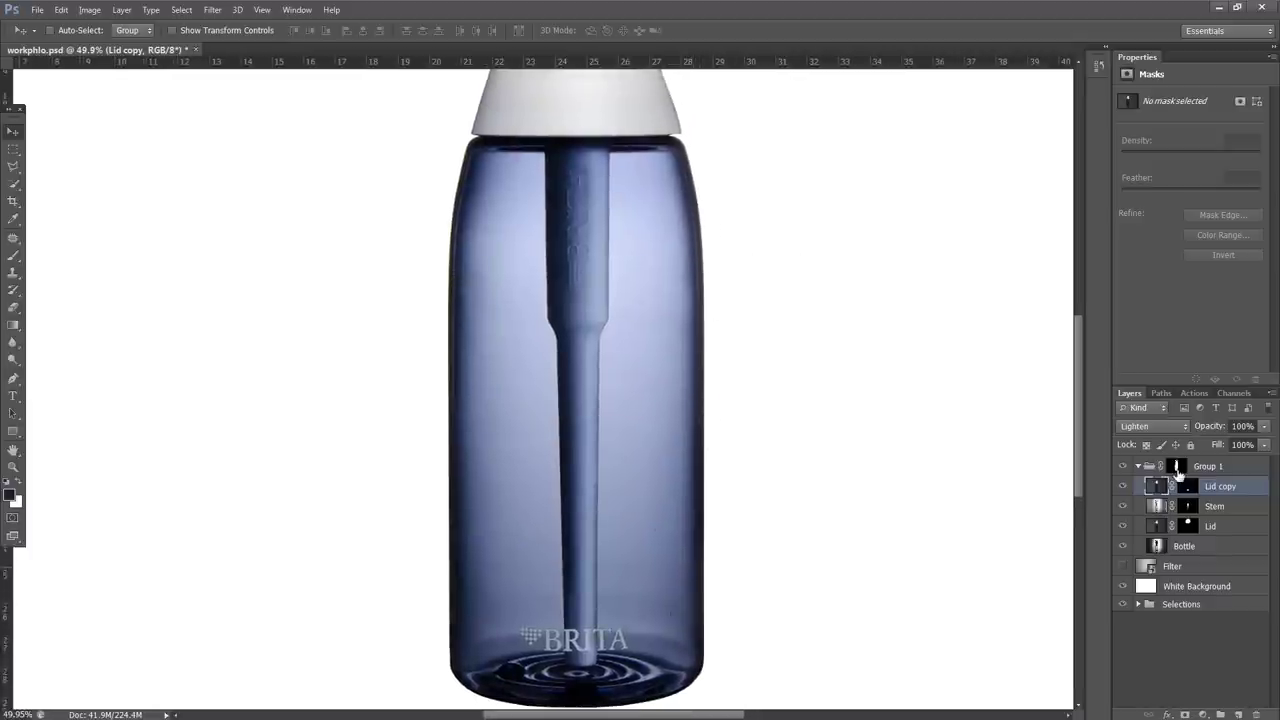
pyautogui.keyDown('alt'); pyautogui.click(1177, 470); pyautogui.keyUp('alt')
pyautogui.keyDown('alt'); pyautogui.click(1177, 470); pyautogui.keyUp('alt')
pyautogui.click(1231, 490)
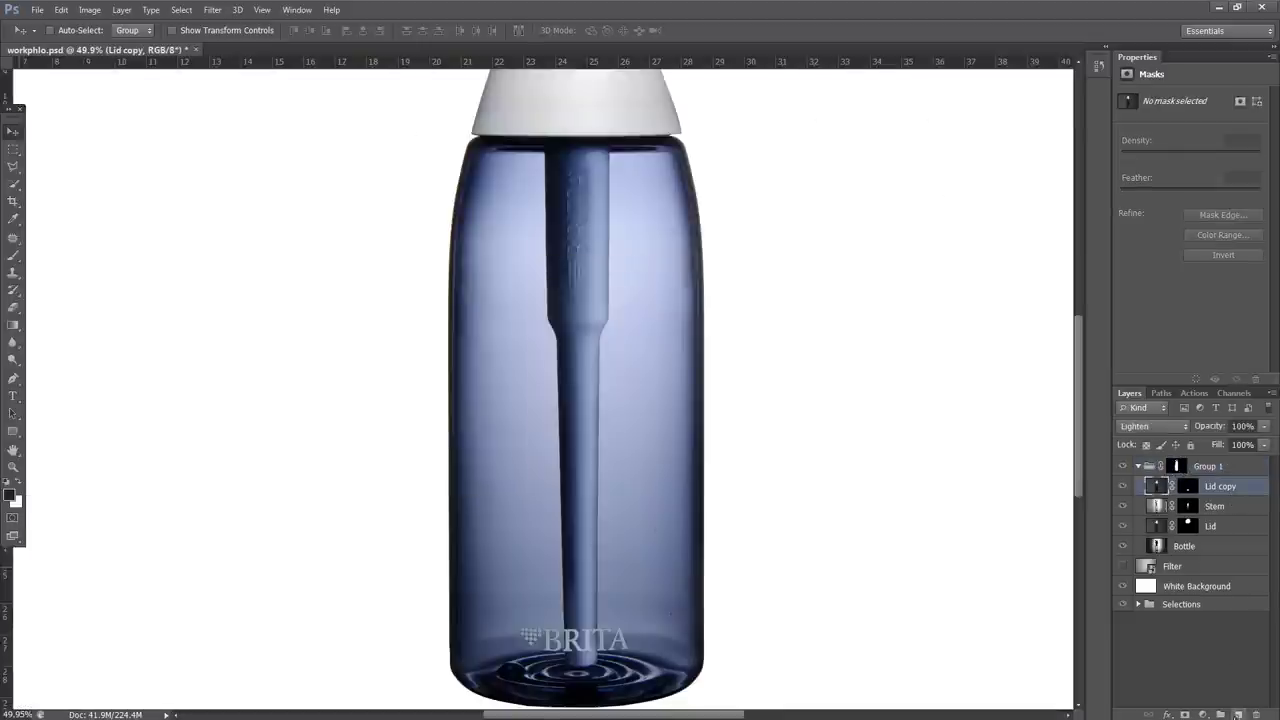
pyautogui.click(1238, 714)
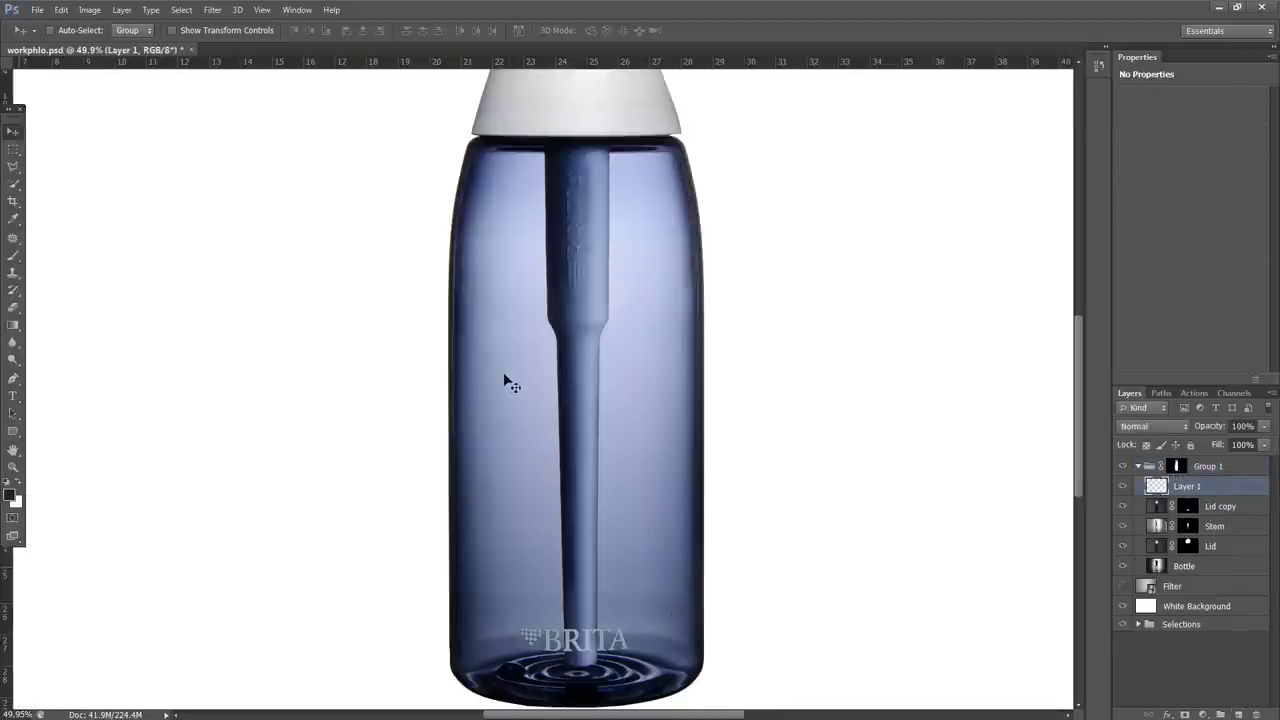
pyautogui.press('i')
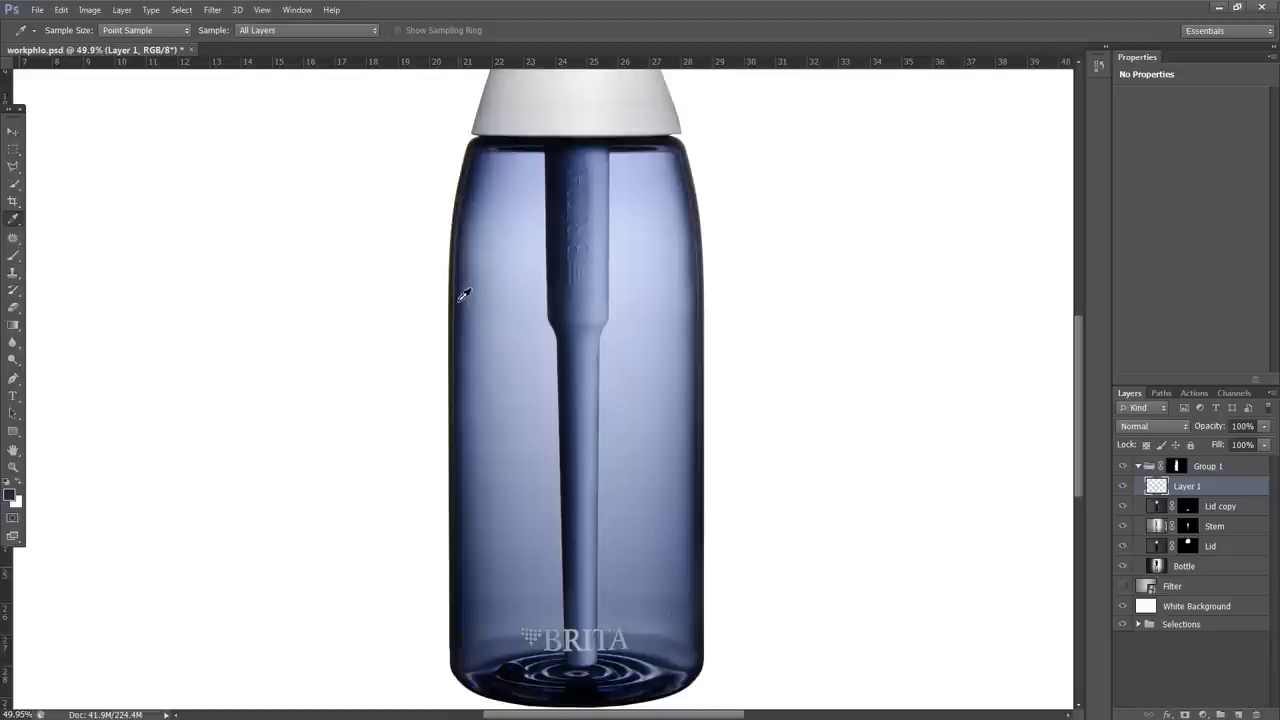
pyautogui.press('b')
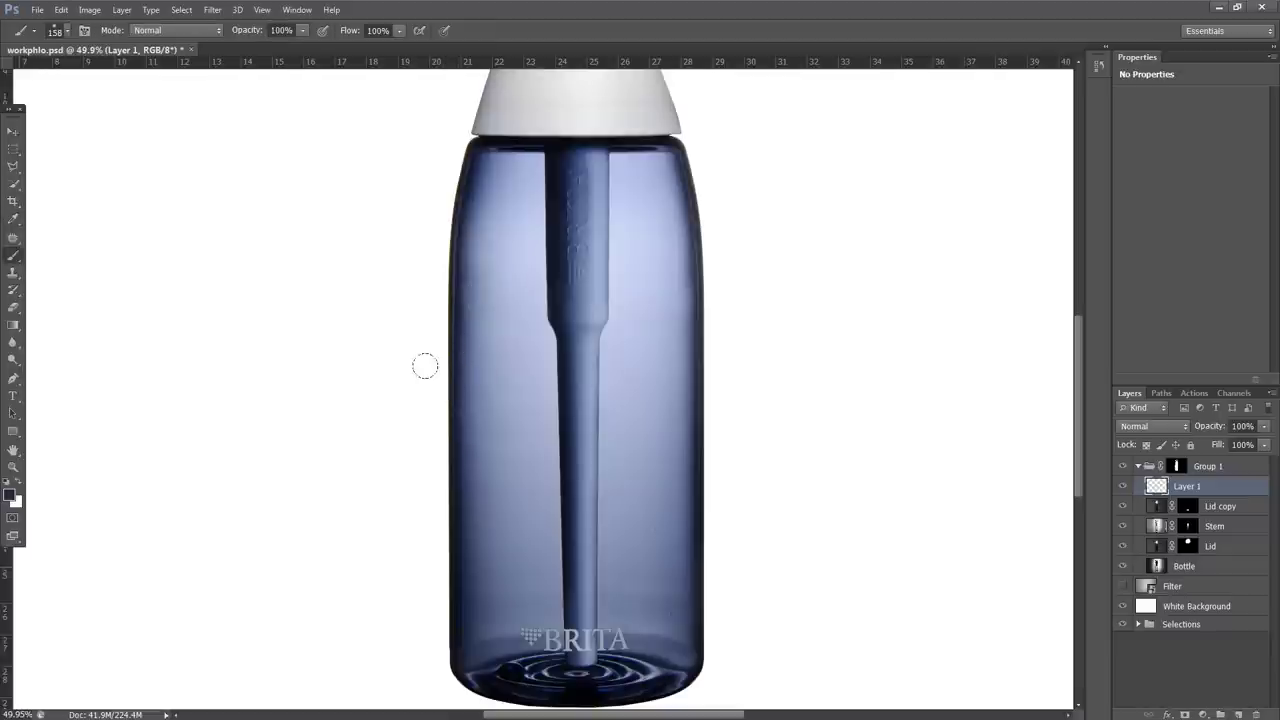
# With a 52 px brush, paint the sampled dark blue on Layer 1 along the bottle's left and right outer edges
pyautogui.scroll(2, 455, 394)
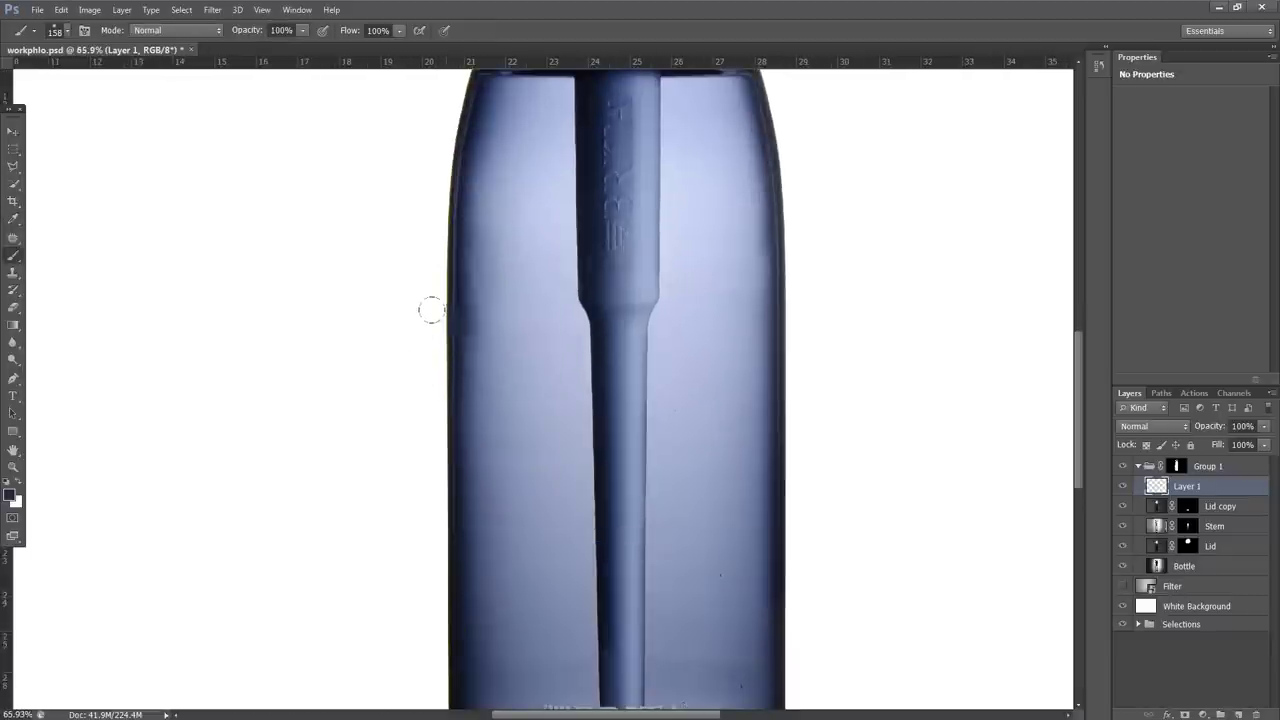
pyautogui.hotkey('ctrl', 'z')
pyautogui.scroll(-3, 450, 397)
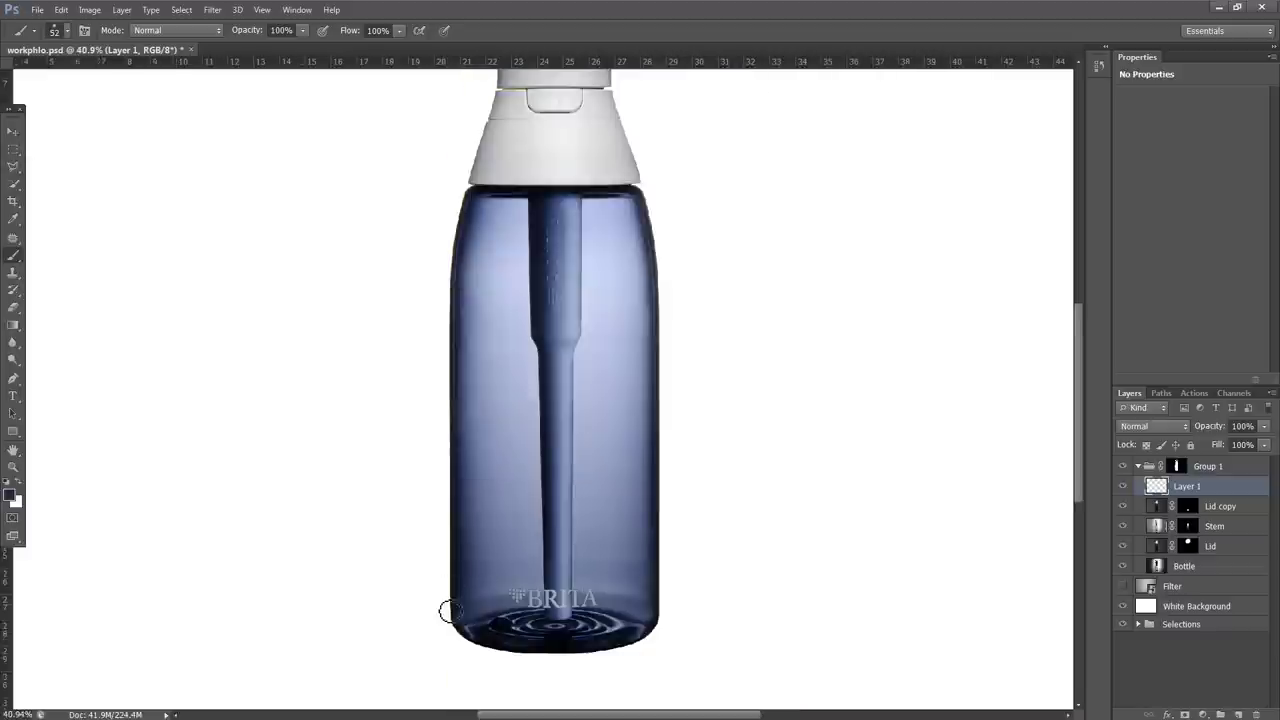
pyautogui.moveTo(453, 483)
pyautogui.mouseDown()
pyautogui.moveTo(457, 274)
pyautogui.moveTo(474, 199)
pyautogui.mouseUp()
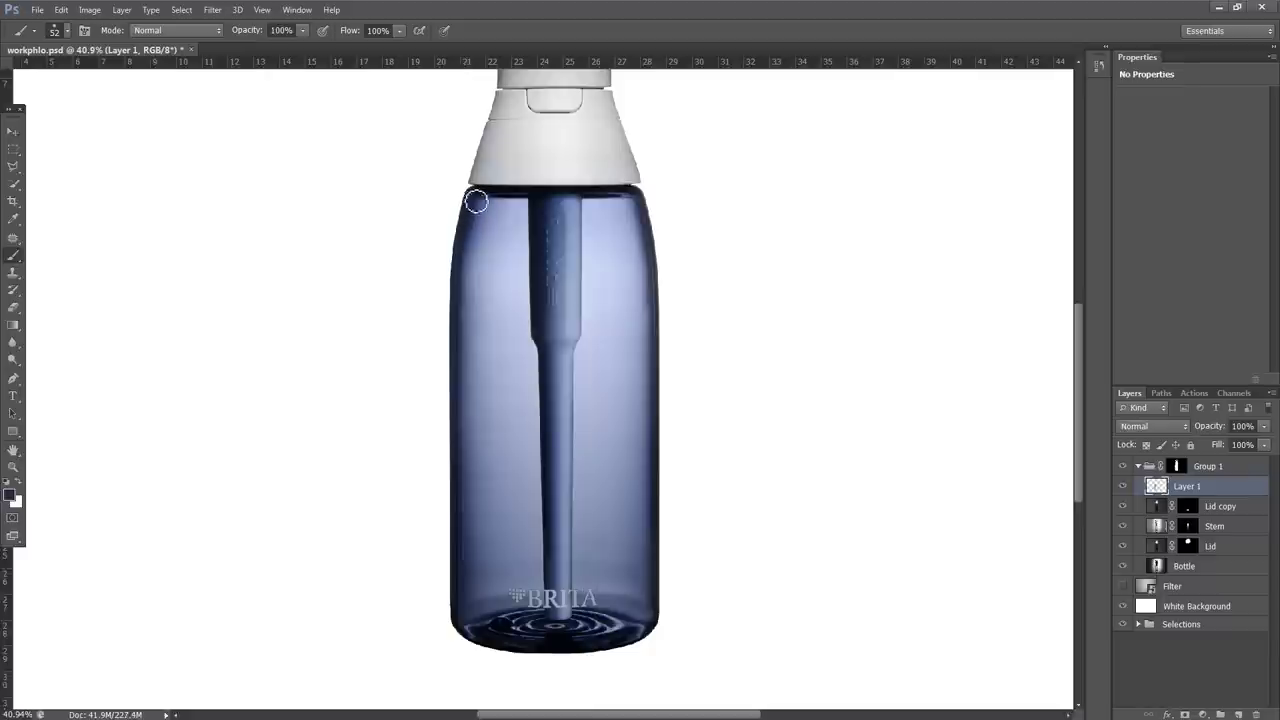
pyautogui.moveTo(640, 194)
pyautogui.mouseDown()
pyautogui.moveTo(662, 299)
pyautogui.moveTo(663, 623)
pyautogui.mouseUp()
pyautogui.scroll(3, 430, 546)
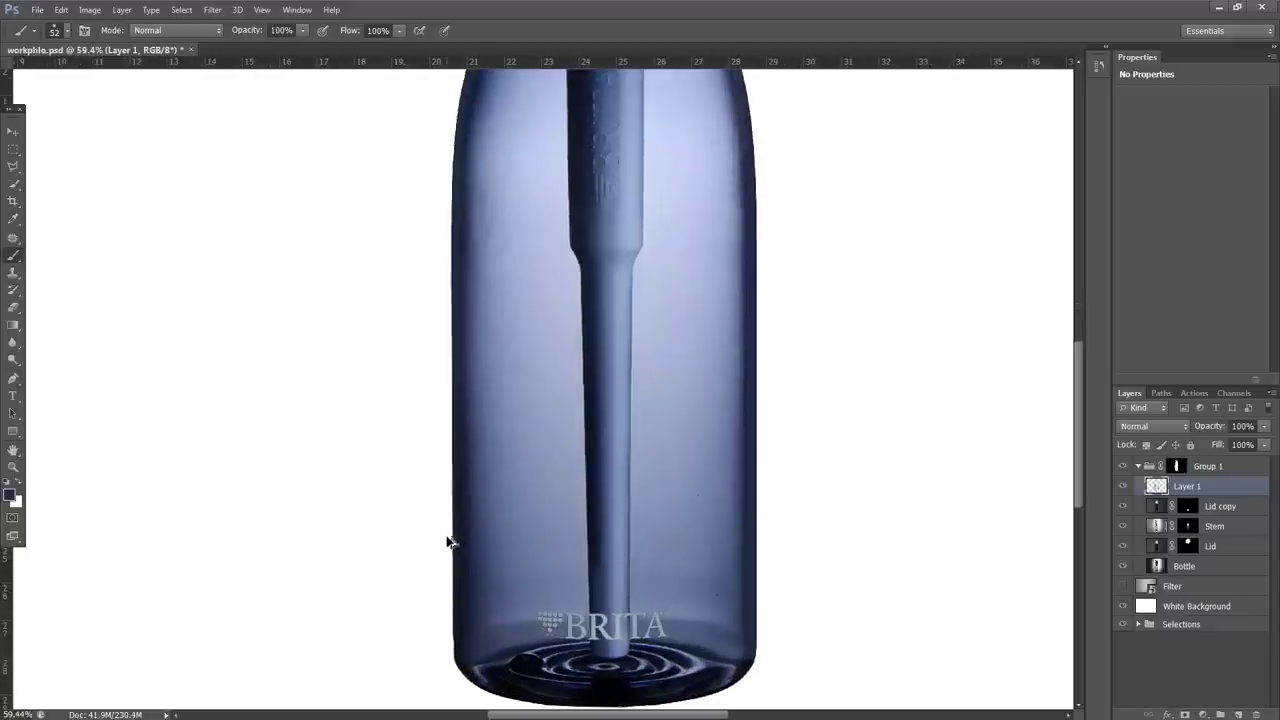
# Compare the bottle's painted edges with Layer 1 hidden and shown, around the base and up at the shoulders
pyautogui.click(1127, 488)
pyautogui.click(1127, 488)
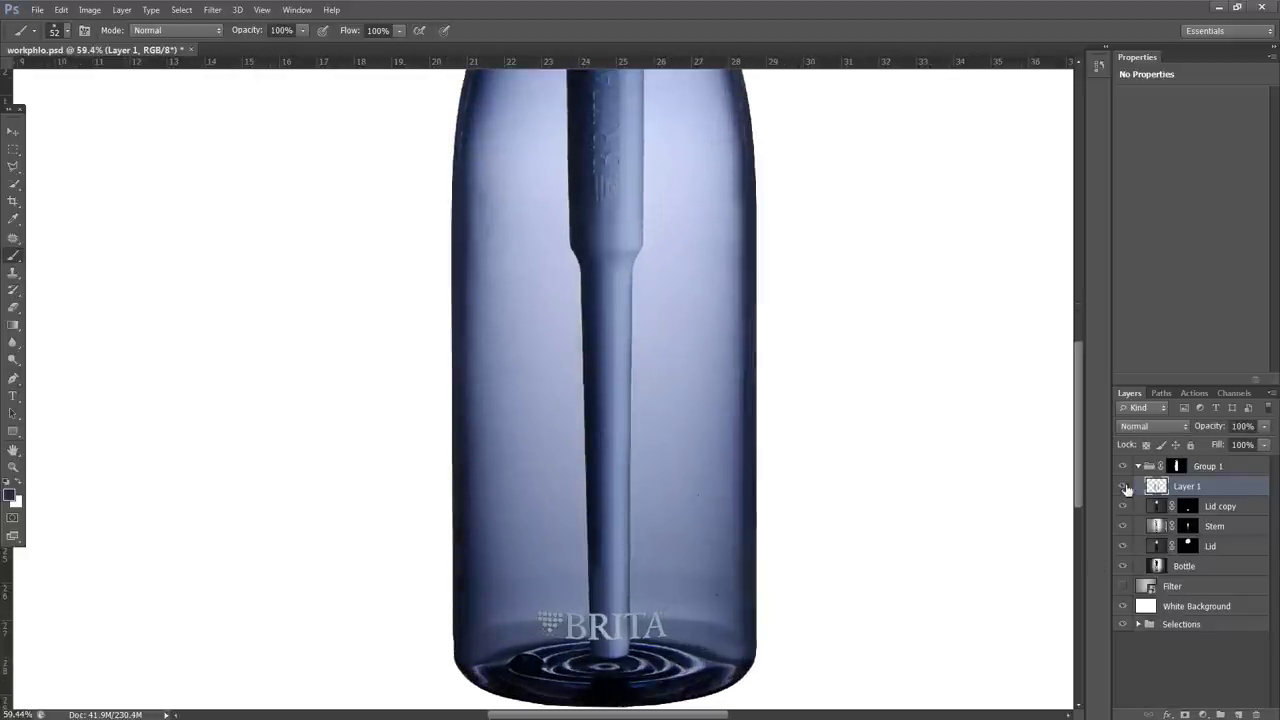
pyautogui.click(1127, 488)
pyautogui.click(1127, 488)
pyautogui.moveTo(694, 257); pyautogui.dragTo(652, 449)
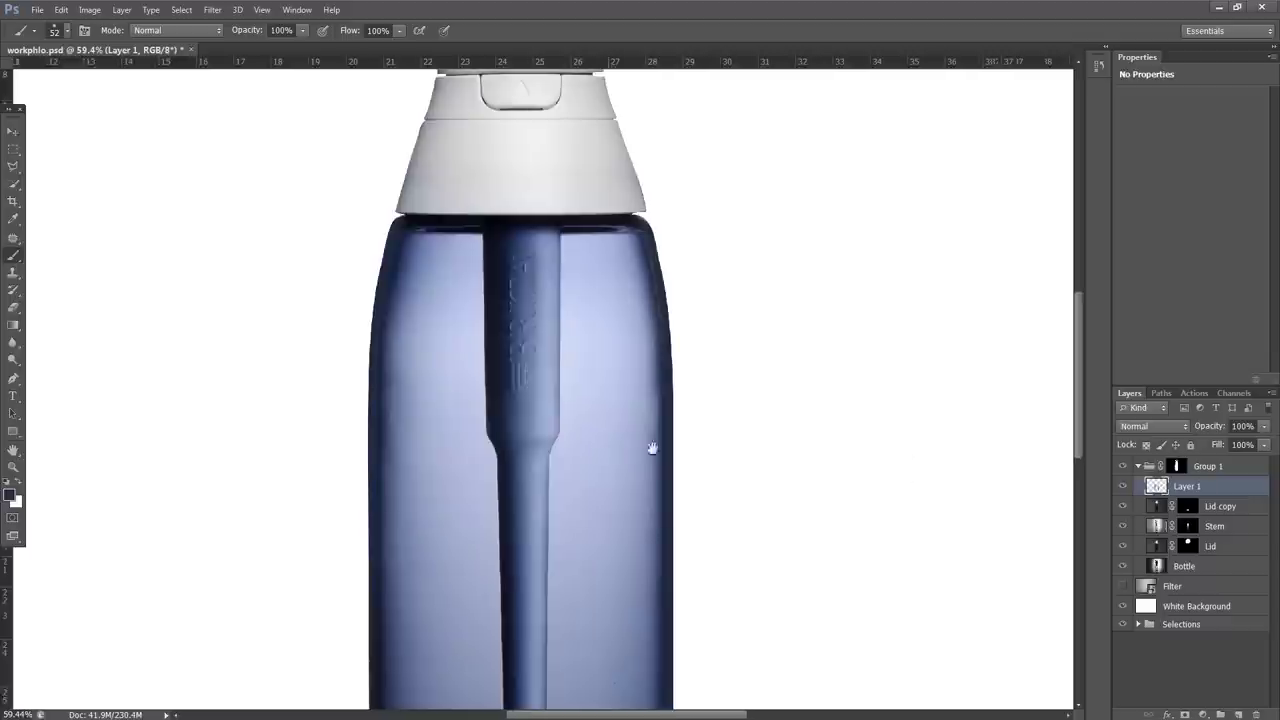
pyautogui.click(1122, 490)
pyautogui.click(1122, 490)
pyautogui.scroll(-3, 432, 372)
pyautogui.scroll(-2, 460, 400)
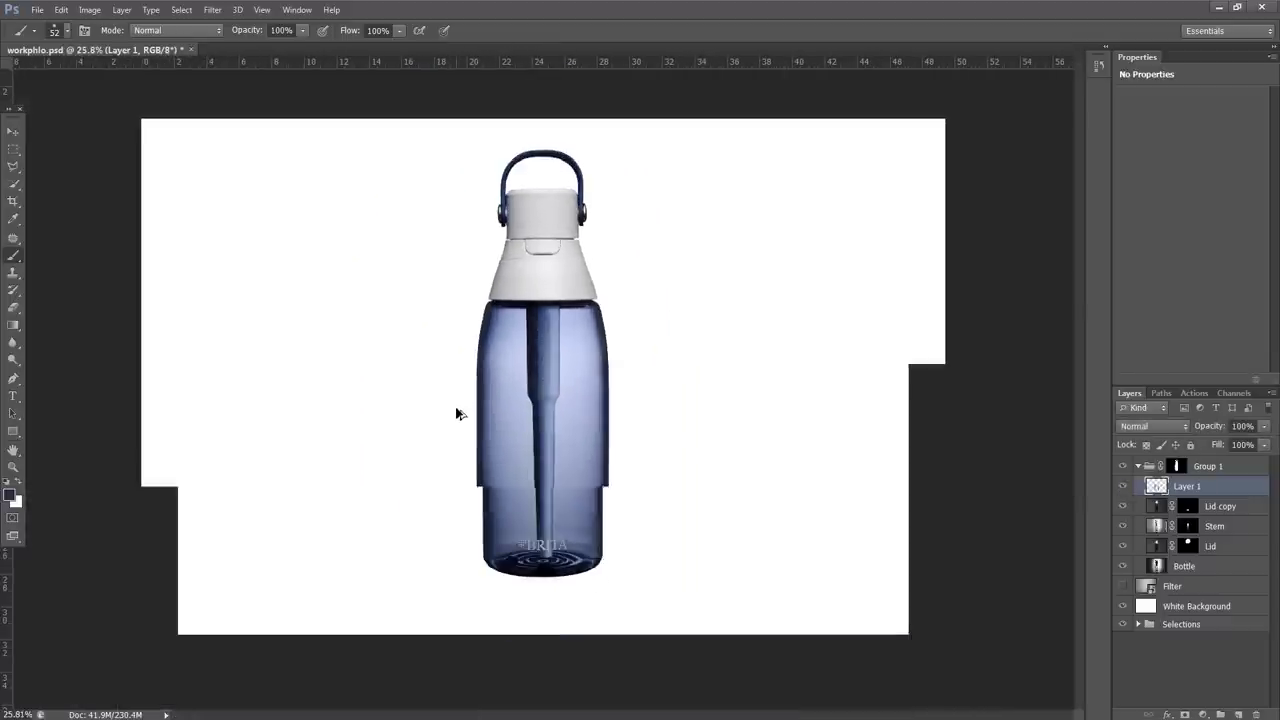
# Soften the cutout edge of Group 1 by feathering its layer mask 0.4 px
pyautogui.click(1180, 467)
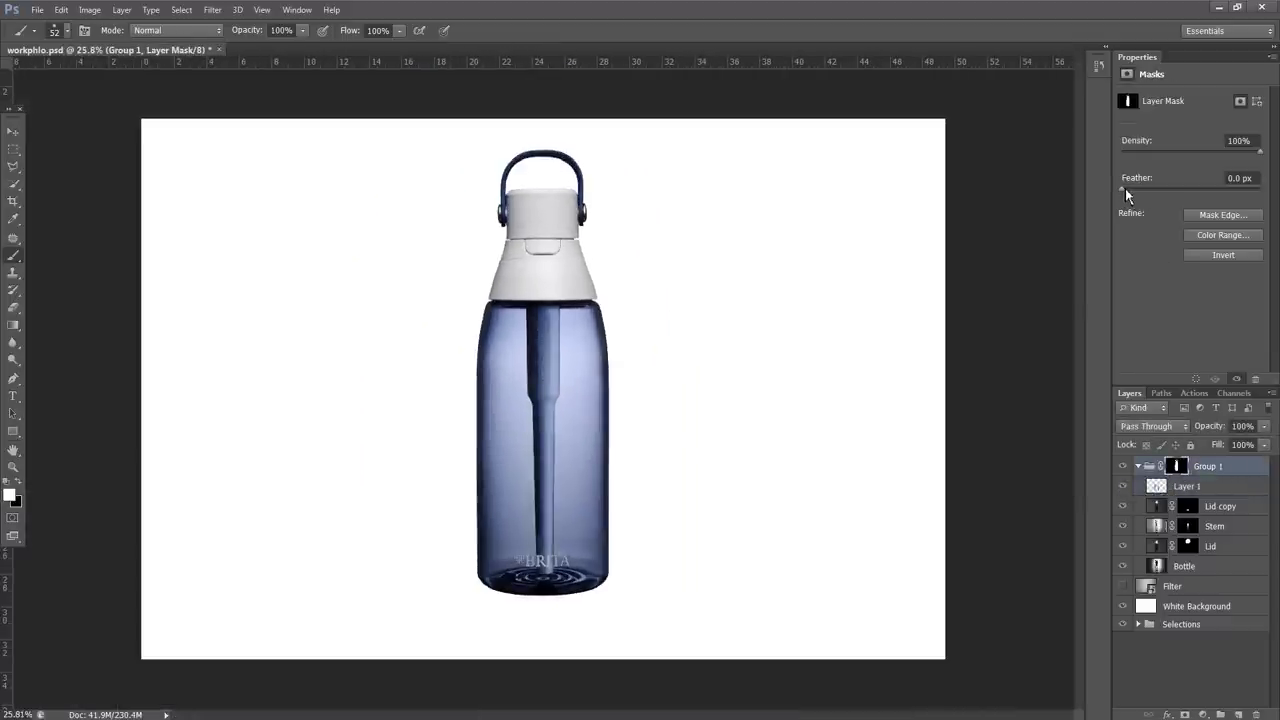
pyautogui.moveTo(1125, 188); pyautogui.dragTo(1128, 188)
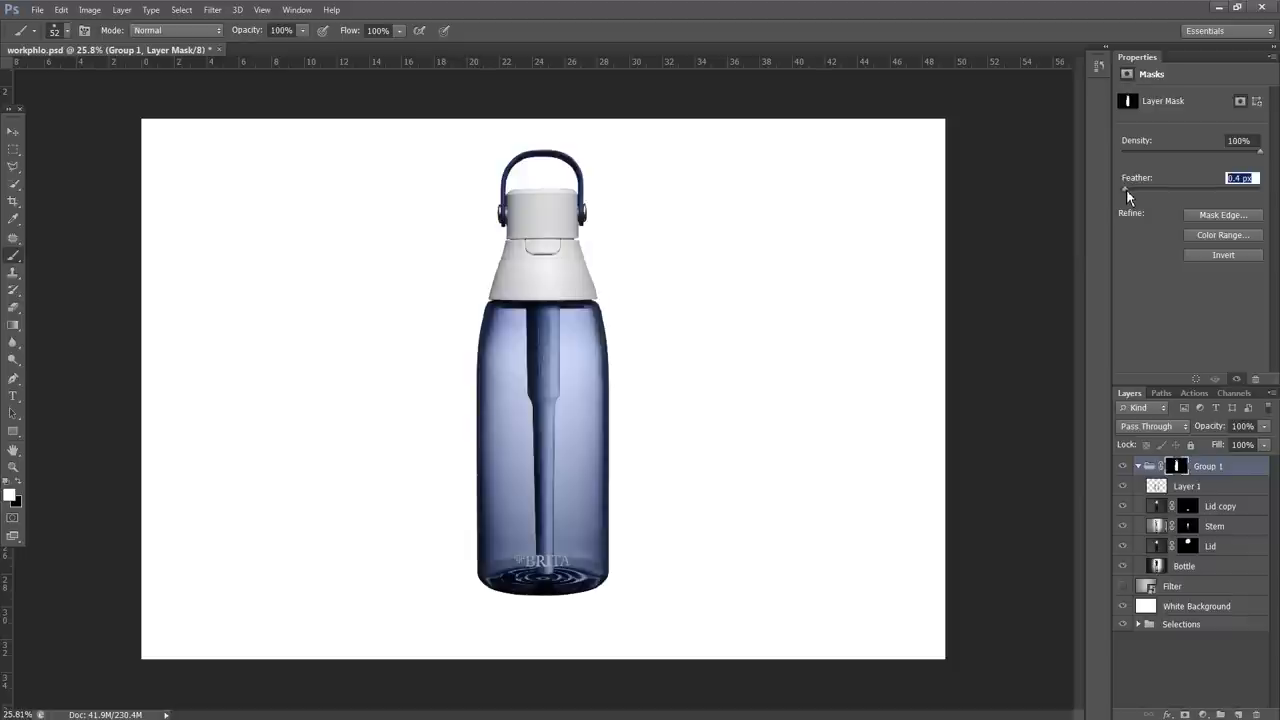
pyautogui.press('Return')
pyautogui.click(13, 131)
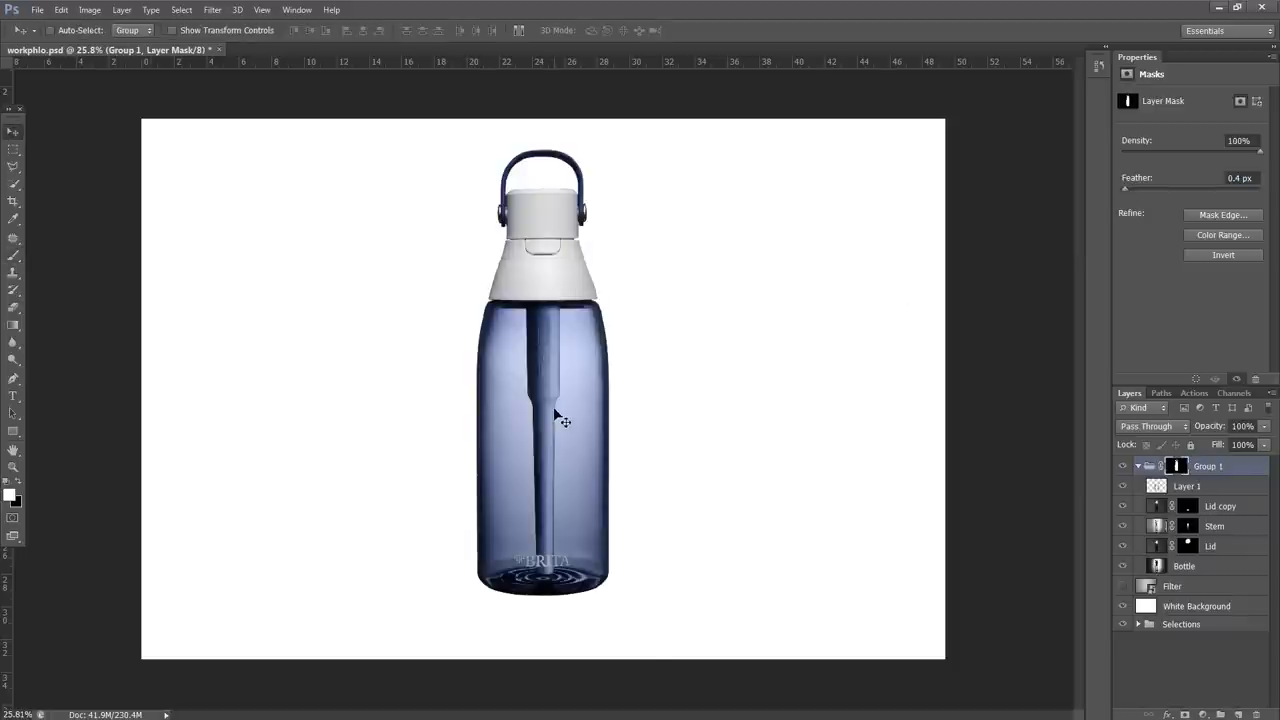
pyautogui.scroll(3, 560, 420)
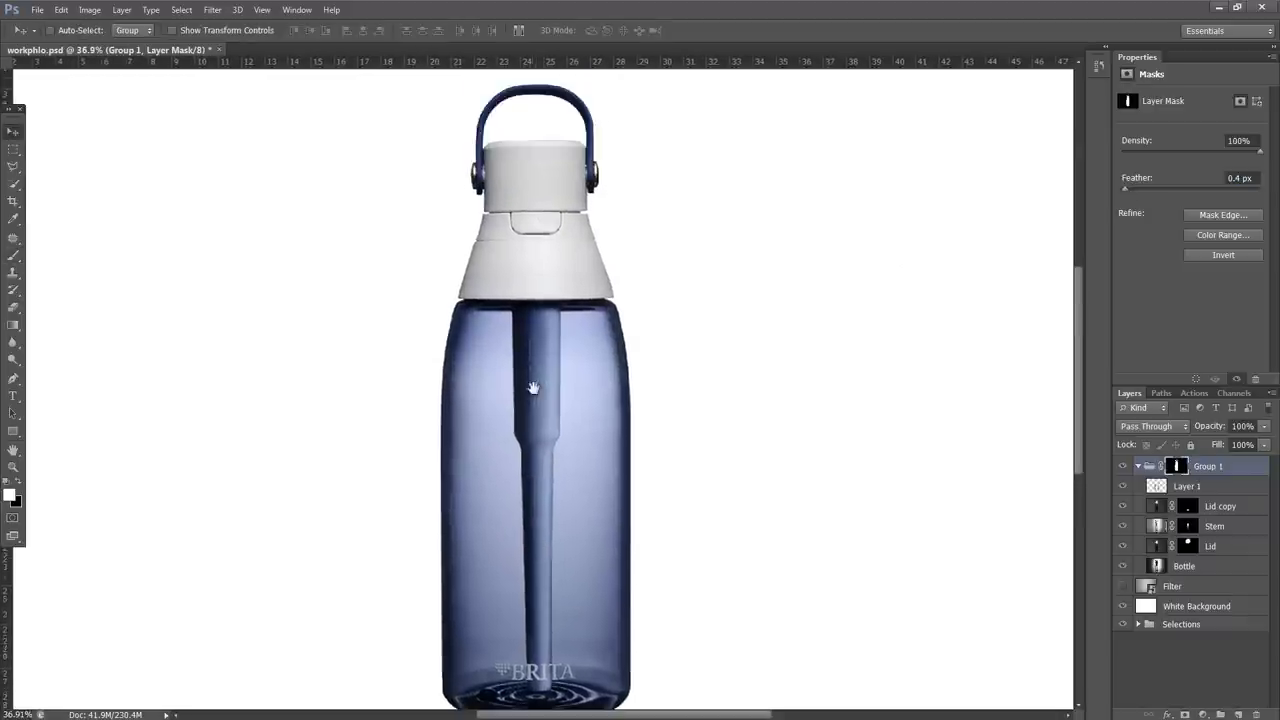
pyautogui.moveTo(536, 416); pyautogui.dragTo(536, 486)
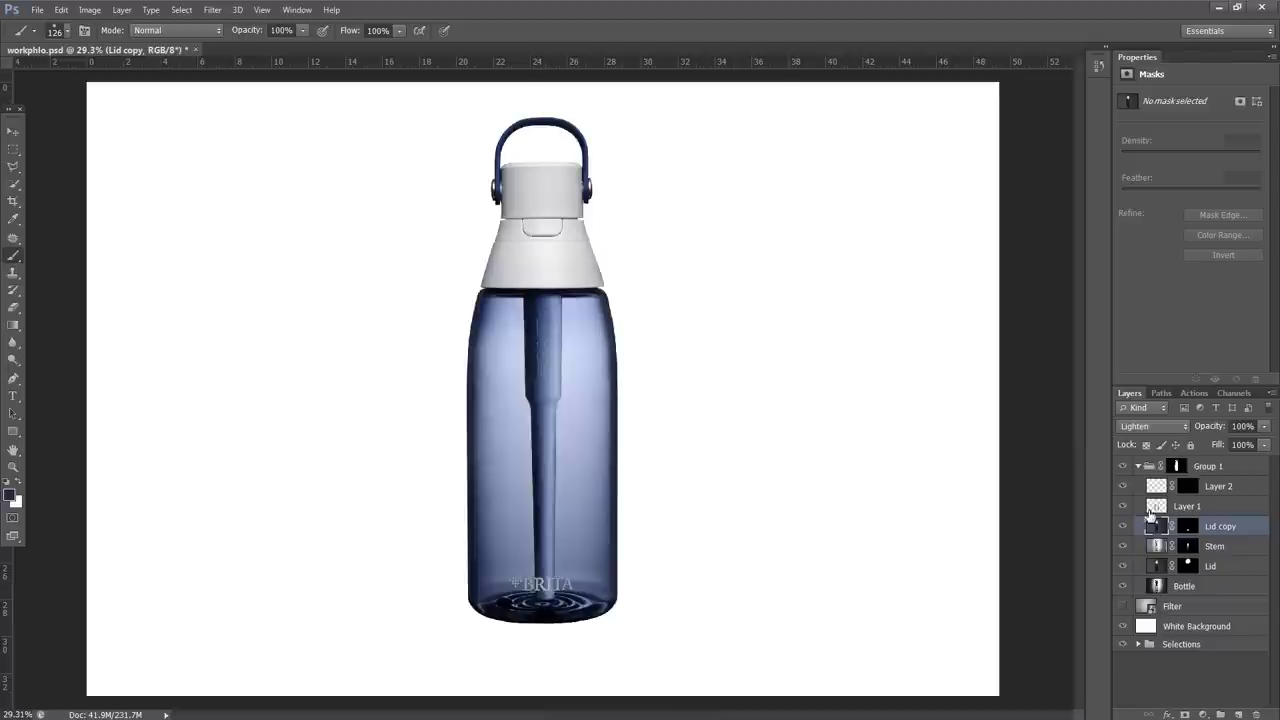
# Add a Curves adjustment clipped to Lid copy and brighten the BRITA logo with a curve point at input 72, output 134
pyautogui.click(1203, 714)
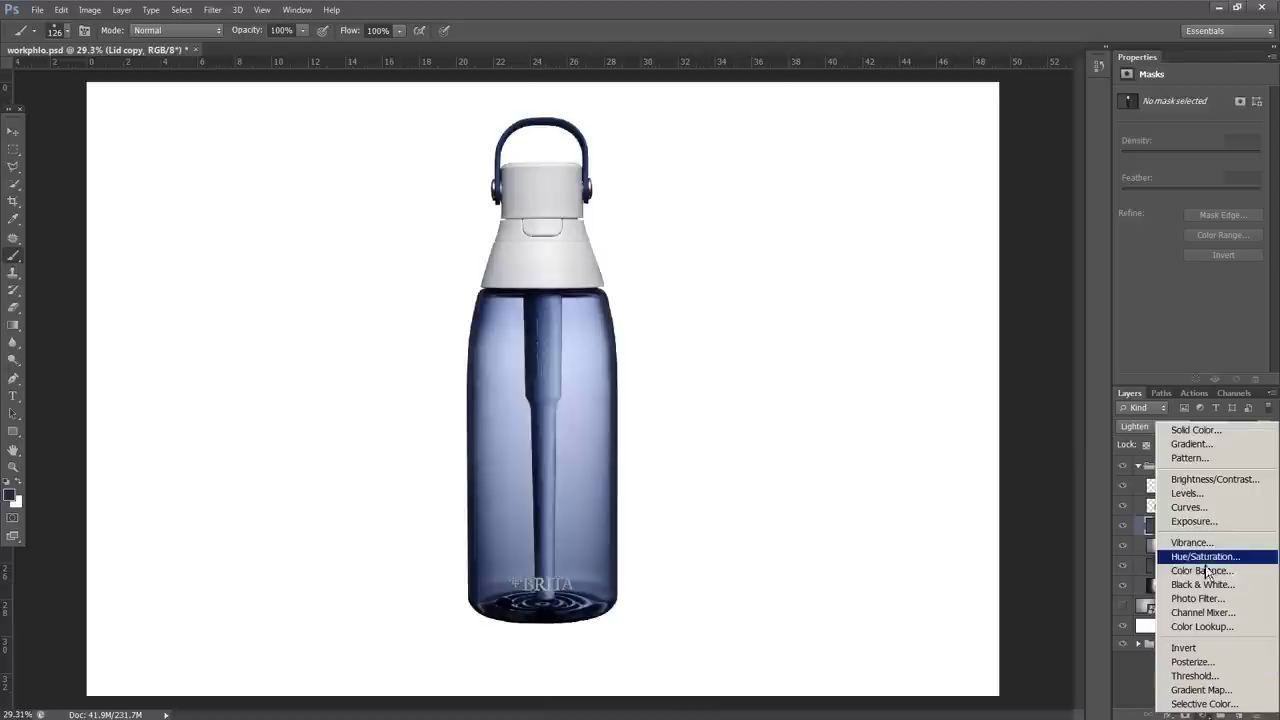
pyautogui.click(1198, 505)
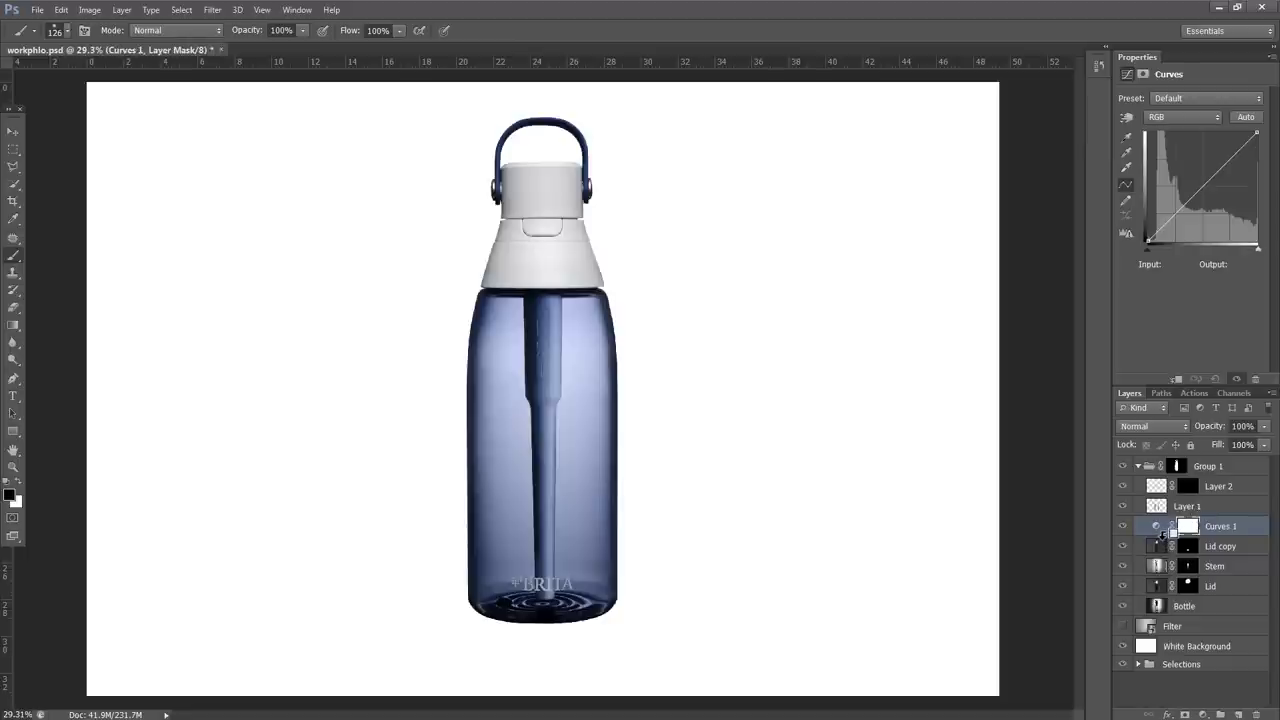
pyautogui.keyDown('alt'); pyautogui.click(1160, 536); pyautogui.keyUp('alt')
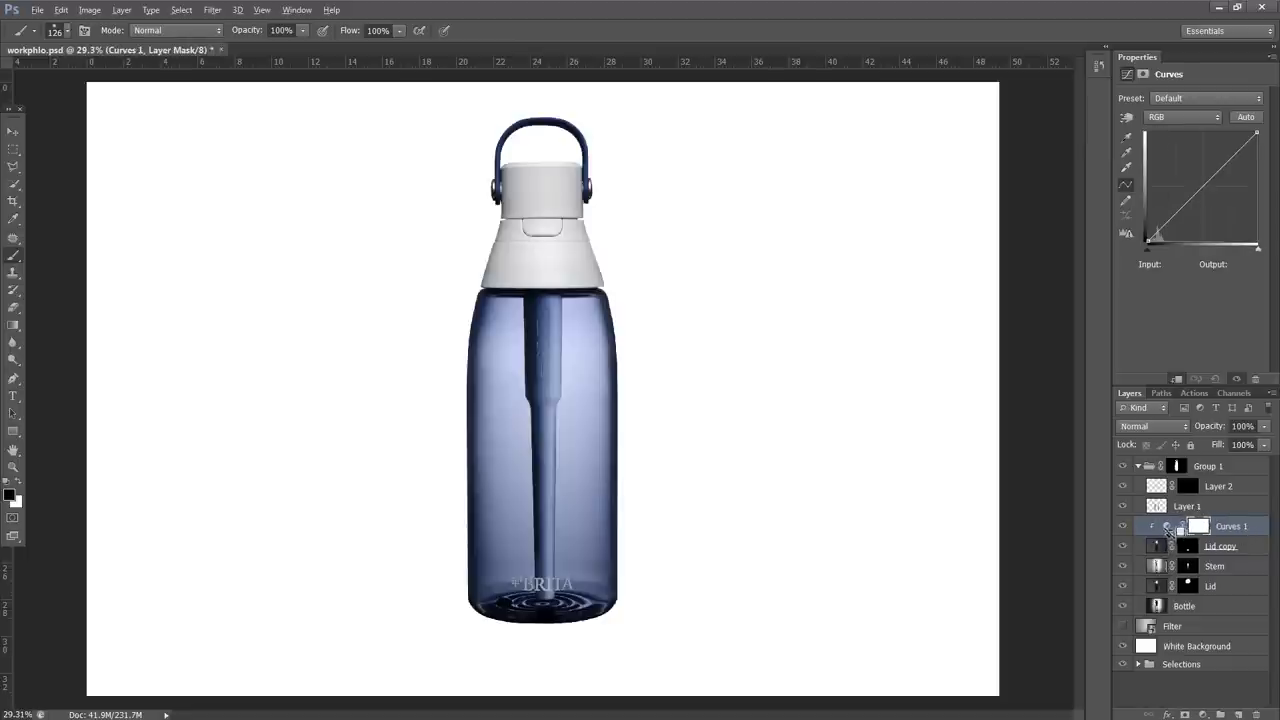
pyautogui.press('alt')
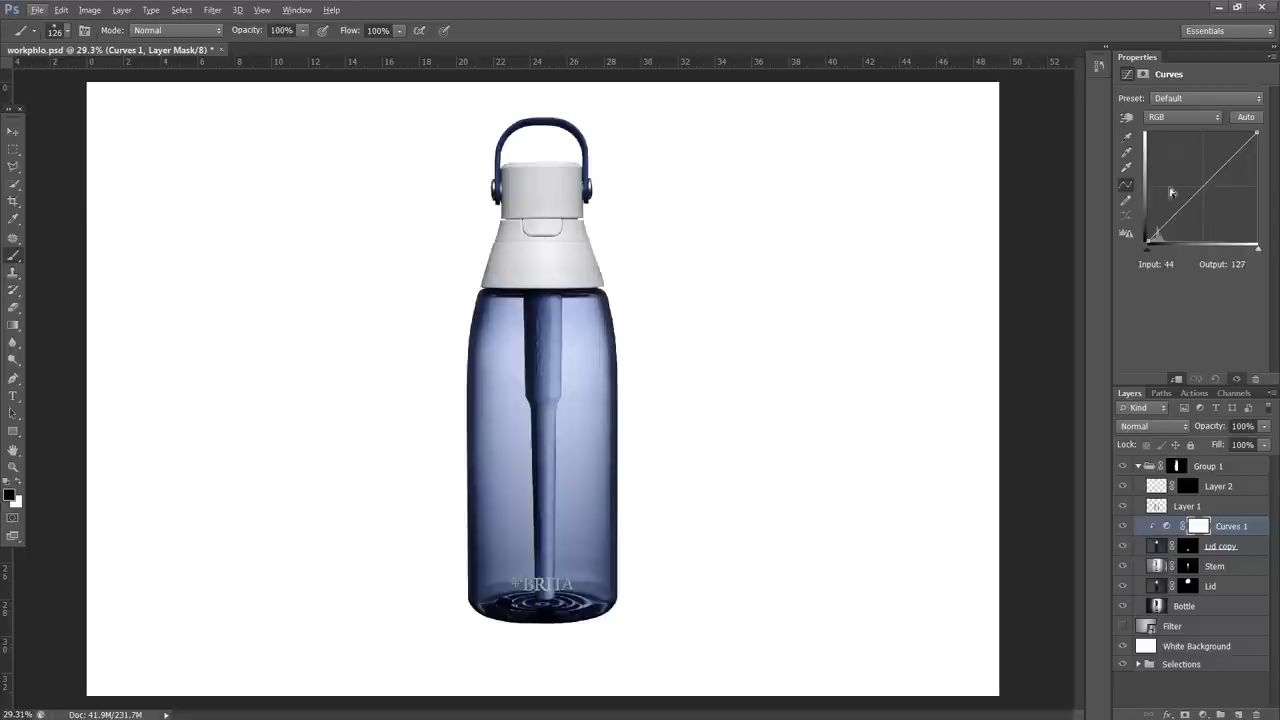
pyautogui.click(1193, 197)
pyautogui.moveTo(1193, 197); pyautogui.dragTo(1178, 184)
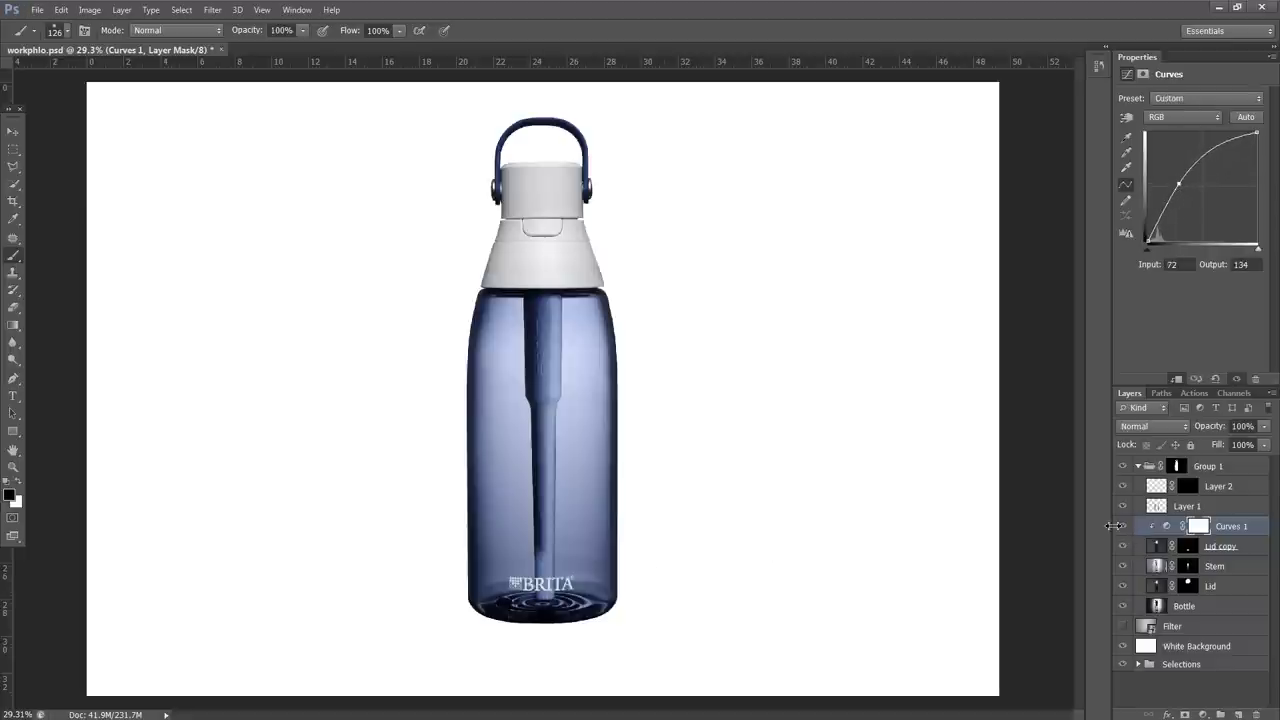
# Tone down the logo's brightening by moving the Curves 1 point to input 86, output 134
pyautogui.click(1187, 546)
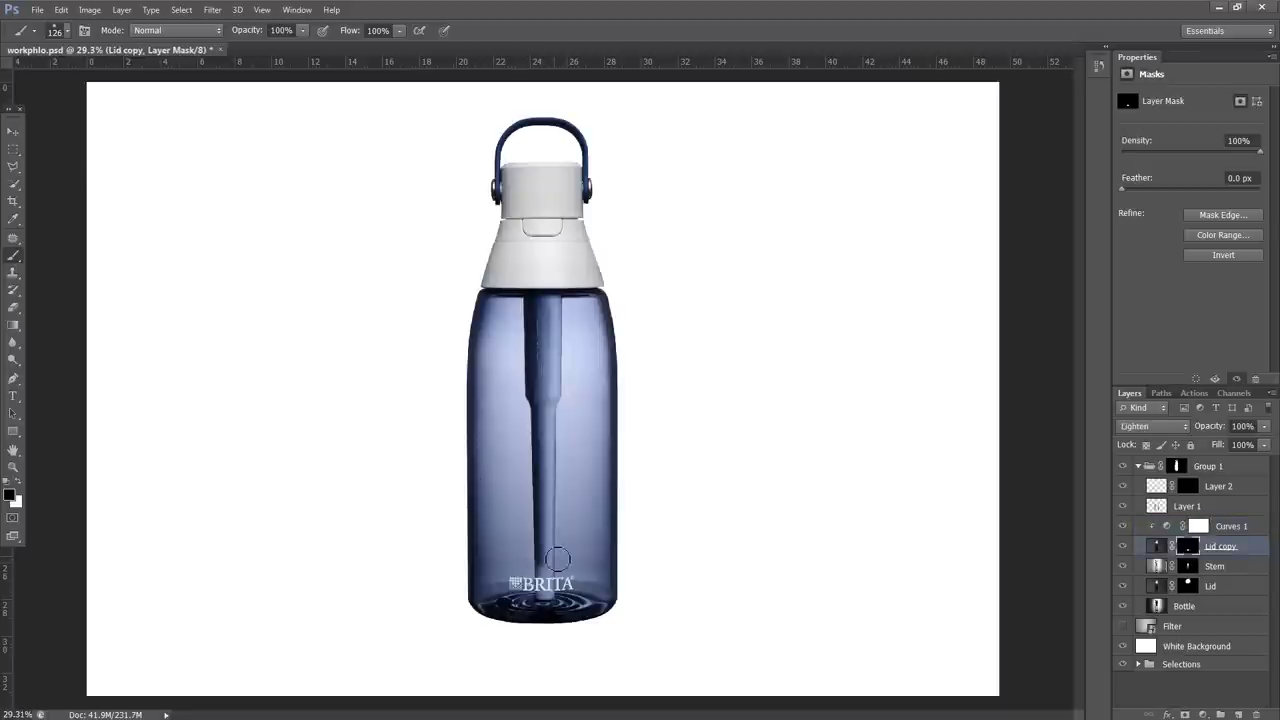
pyautogui.scroll(2, 545, 590)
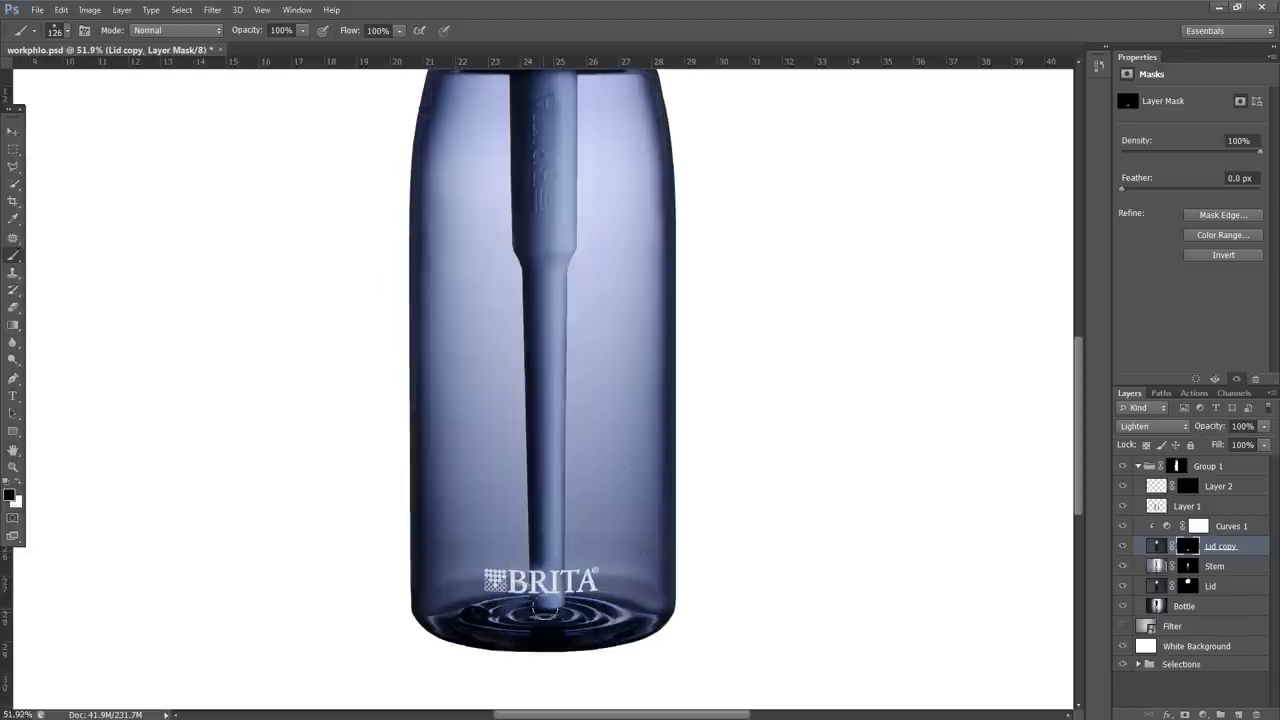
pyautogui.scroll(-2, 565, 612)
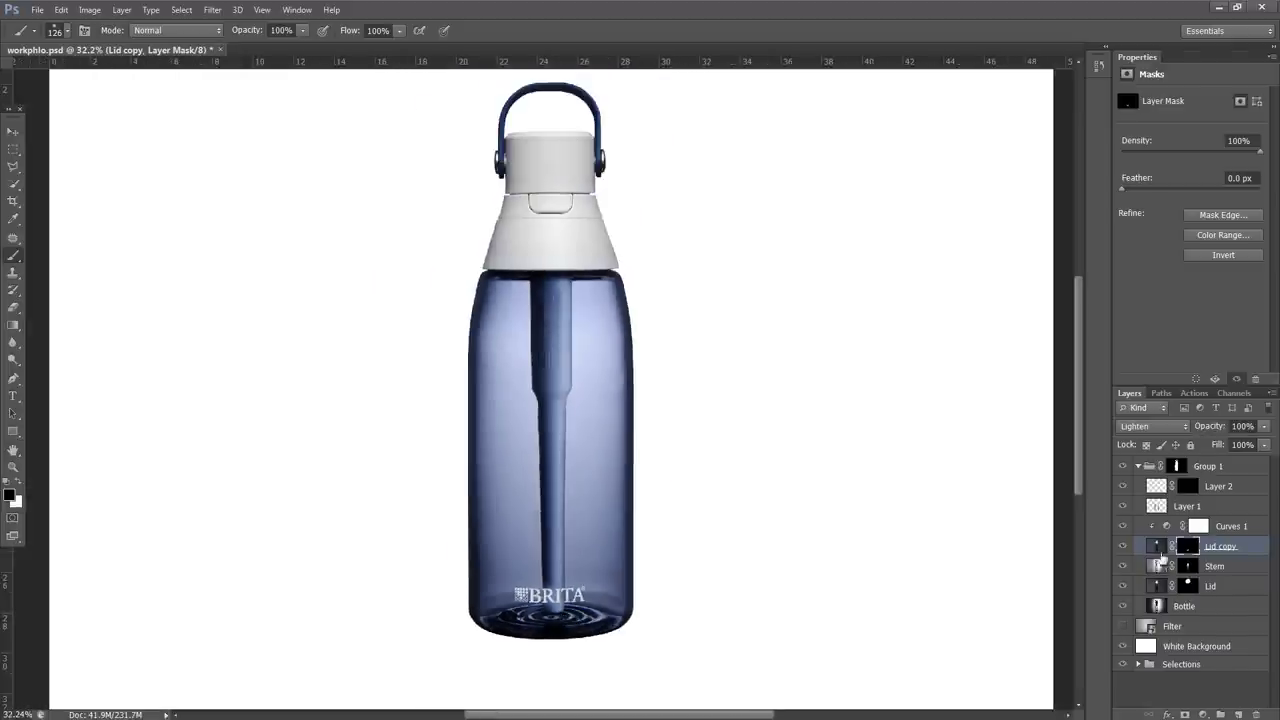
pyautogui.click(1165, 527)
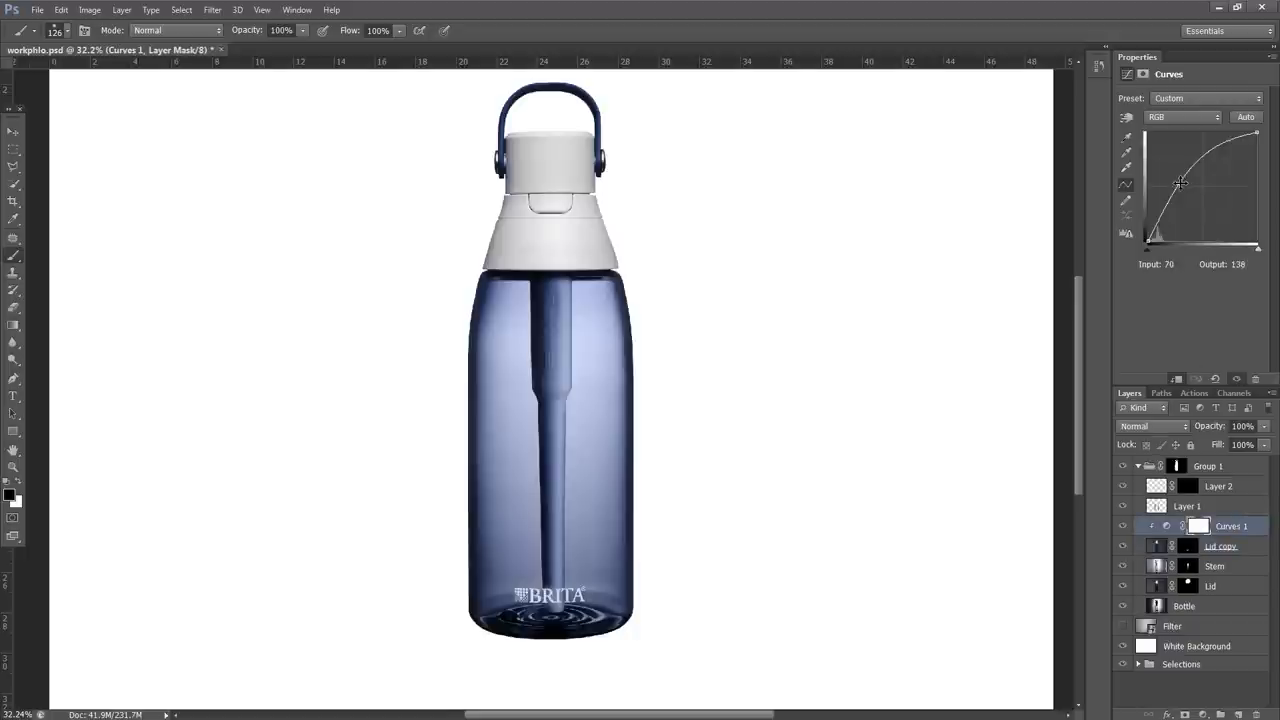
pyautogui.moveTo(1178, 184)
pyautogui.mouseDown()
pyautogui.moveTo(1194, 197)
pyautogui.moveTo(1185, 184)
pyautogui.mouseUp()
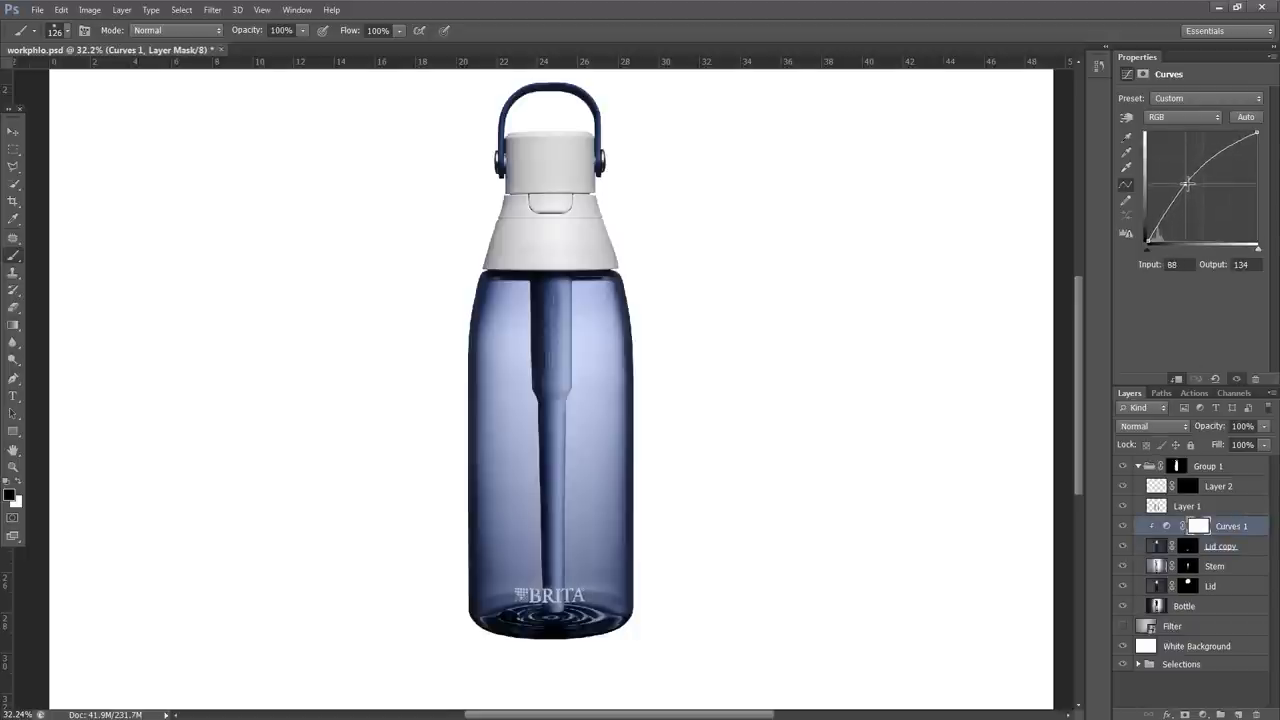
pyautogui.scroll(-1, 593, 627)
pyautogui.scroll(3, 565, 631)
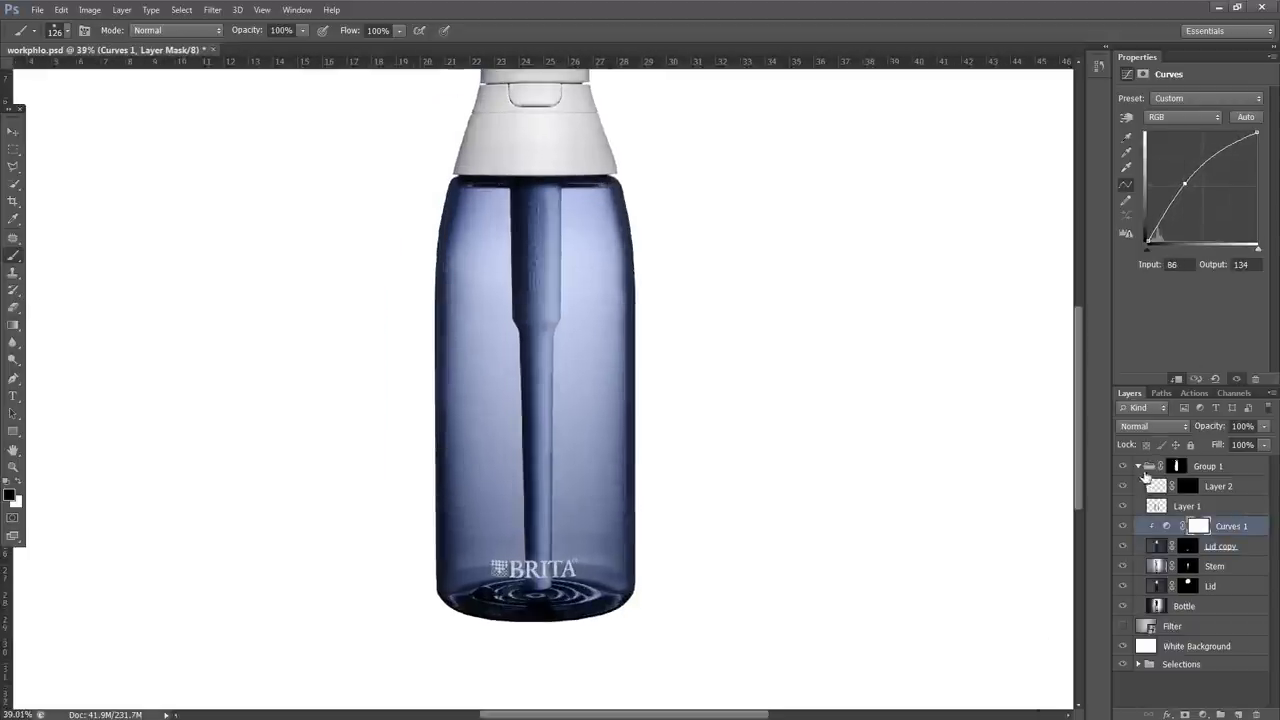
# Load the outline of Selection: Filter, mask the Filter layer with it, and hide Group 1 to isolate the cartridge
pyautogui.click(1138, 466)
pyautogui.scroll(-2, 537, 488)
pyautogui.scroll(-1, 537, 488)
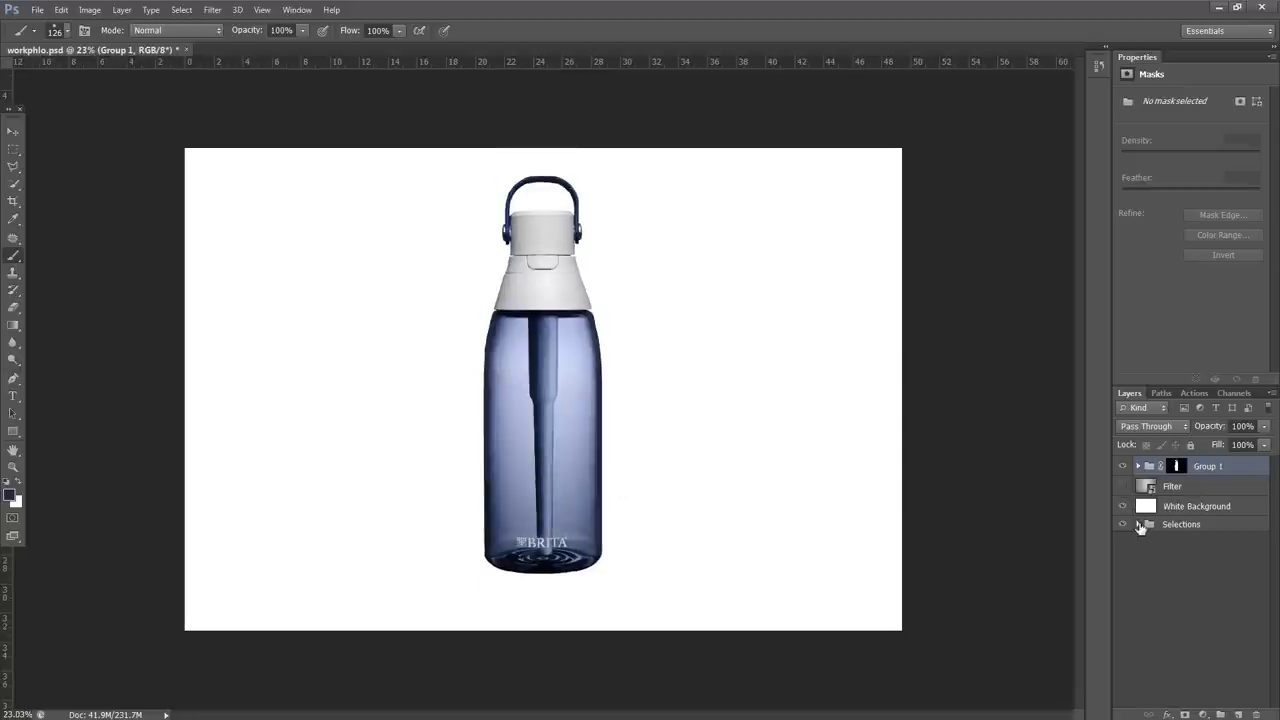
pyautogui.click(1139, 524)
pyautogui.keyDown('ctrl'); pyautogui.click(1158, 566); pyautogui.keyUp('ctrl')
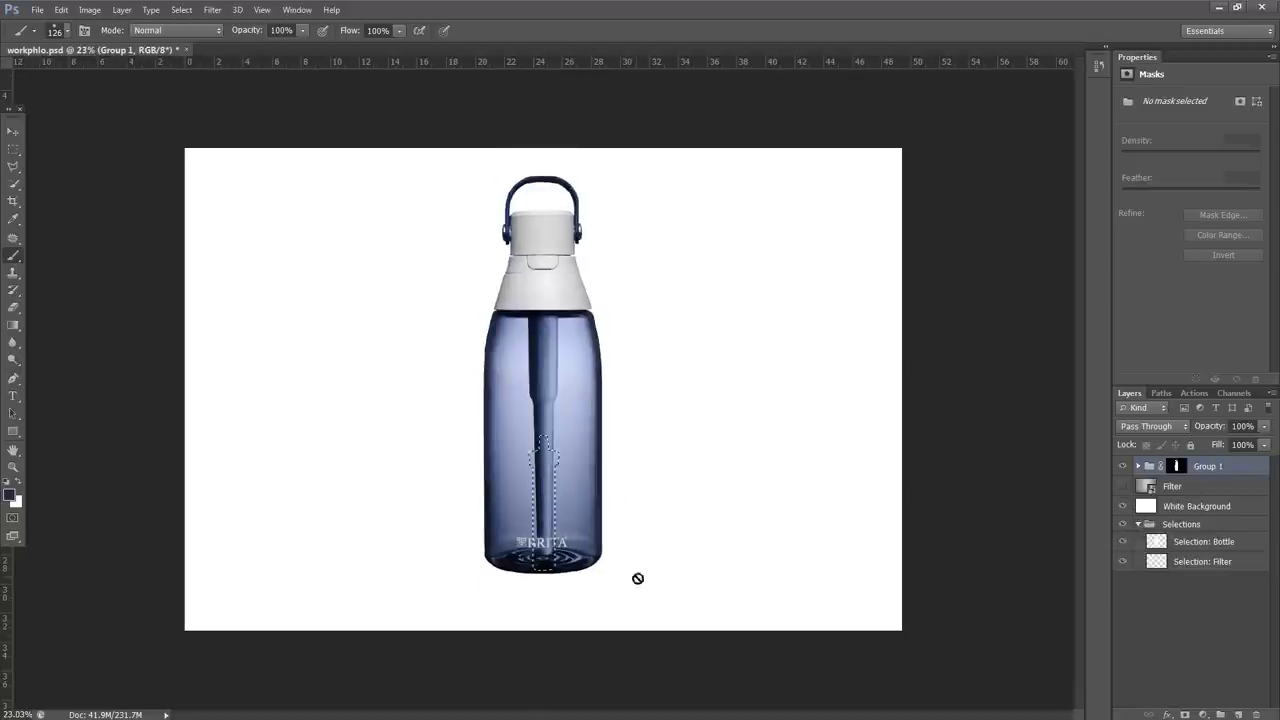
pyautogui.scroll(3, 634, 580)
pyautogui.click(1147, 490)
pyautogui.click(1203, 714)
pyautogui.click(1123, 468)
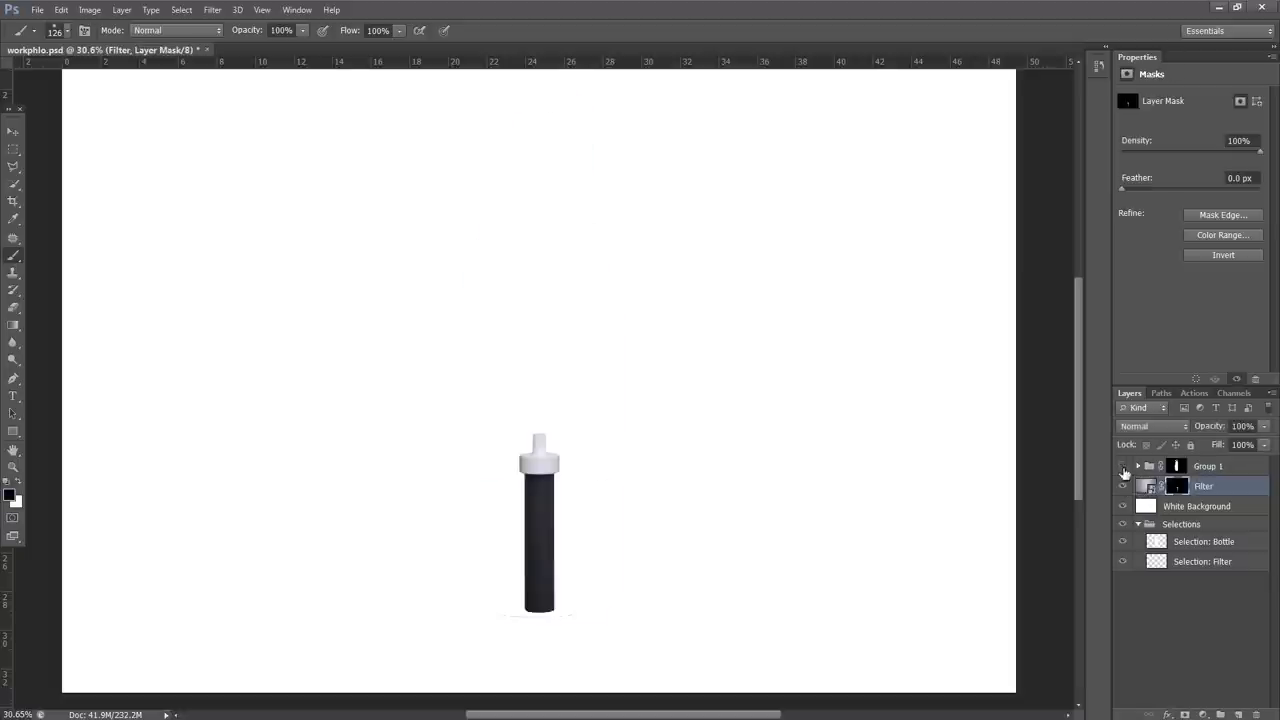
# Outline the stray thin line below the filter cartridge with a 4 px feathered Polygonal Lasso and fill it black on the Filter mask
pyautogui.scroll(3, 506, 594)
pyautogui.scroll(-3, 570, 599)
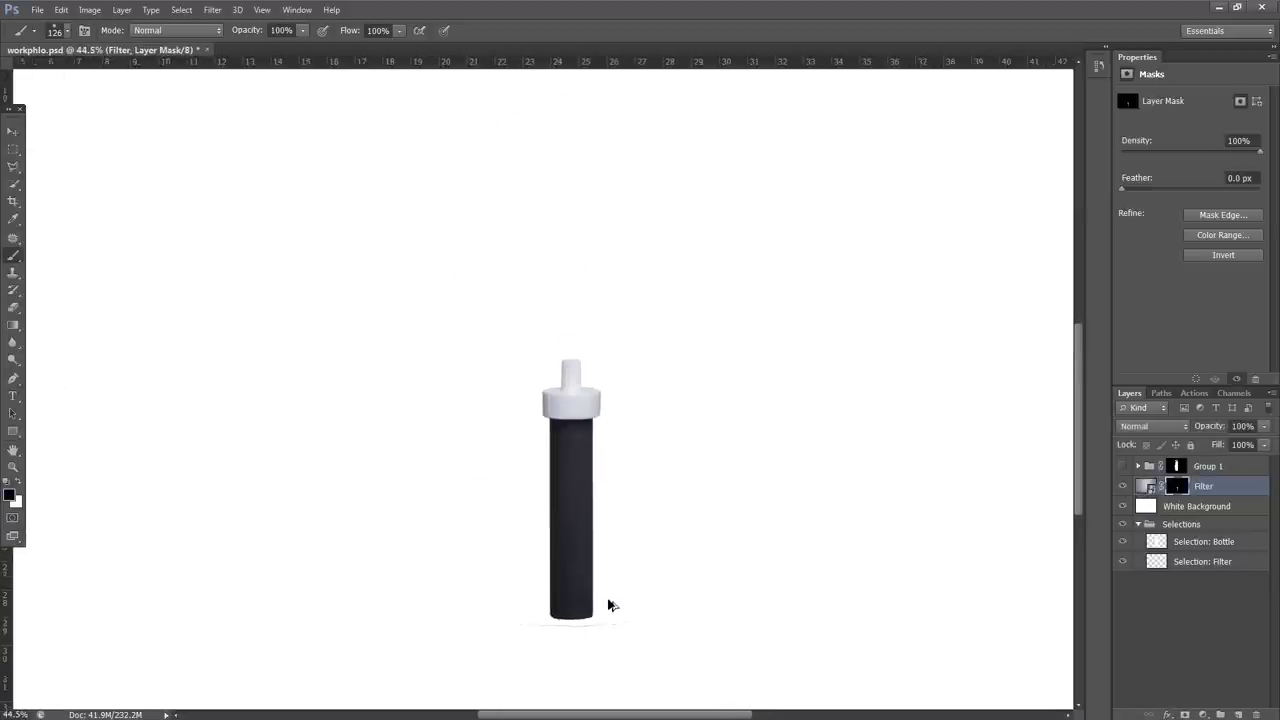
pyautogui.scroll(2, 600, 600)
pyautogui.scroll(6, 554, 640)
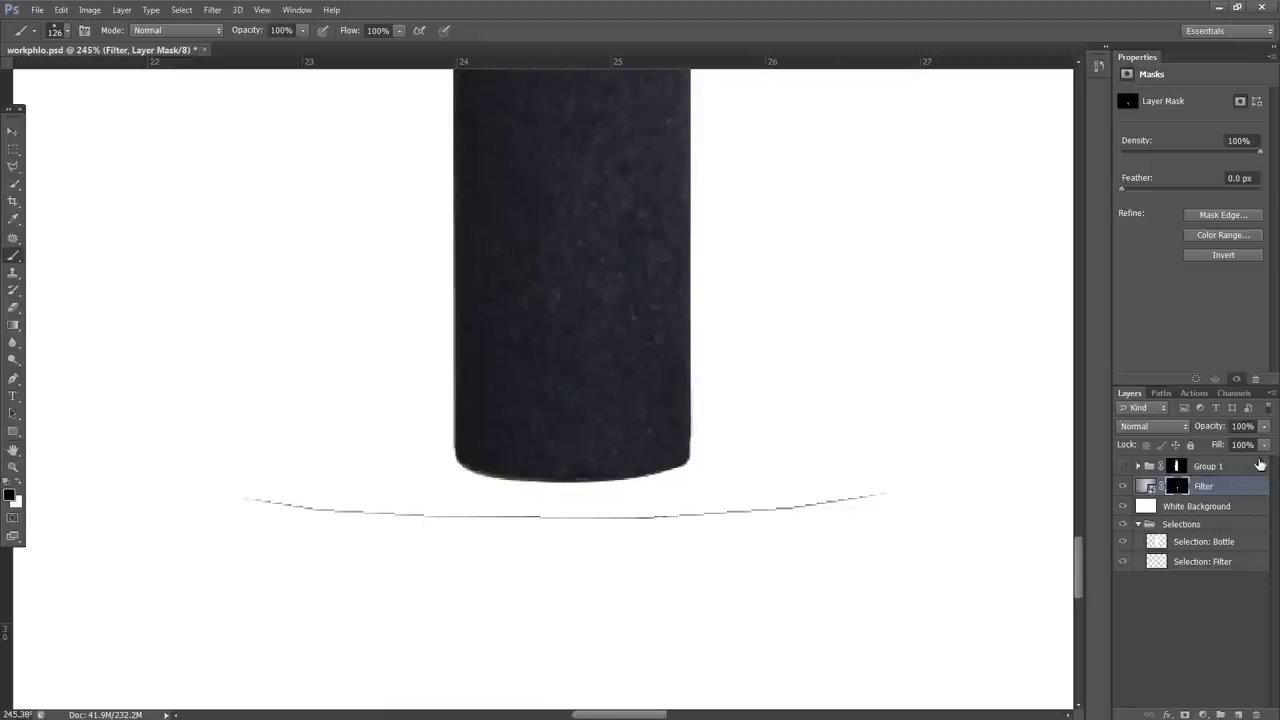
pyautogui.press('l')
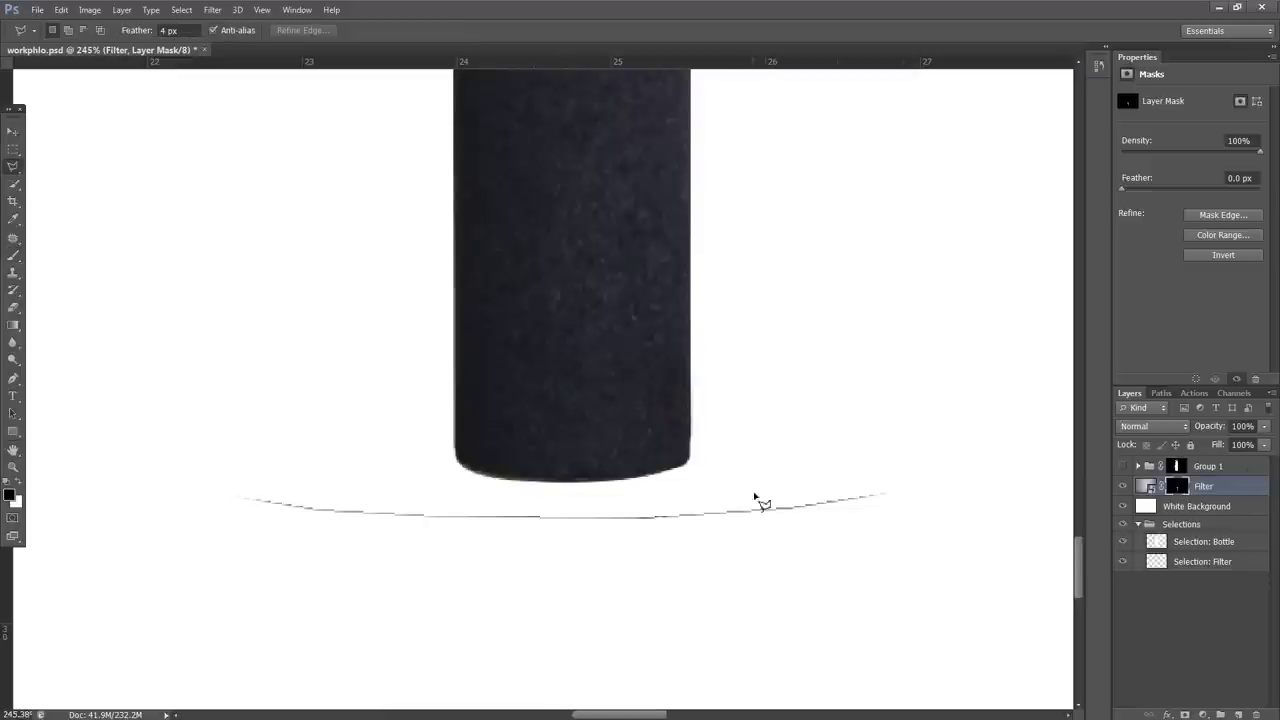
pyautogui.click(773, 489)
pyautogui.click(922, 449)
pyautogui.click(954, 512)
pyautogui.click(703, 540)
pyautogui.click(433, 554)
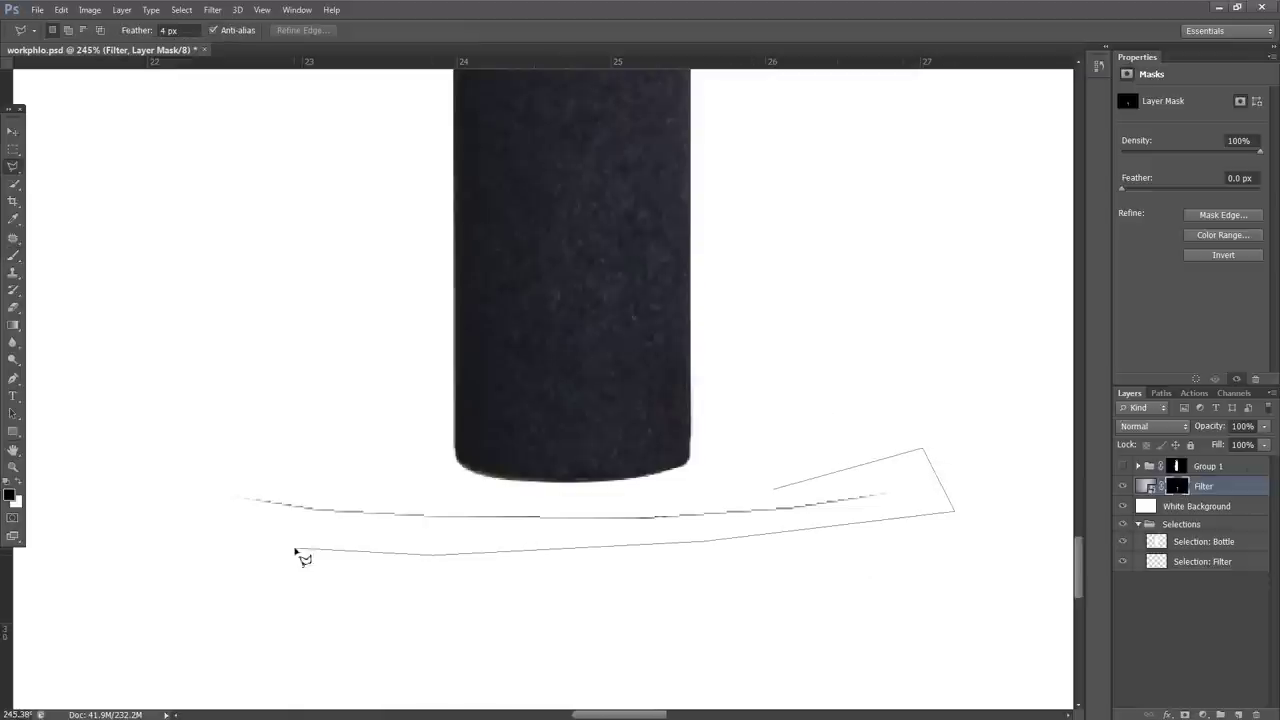
pyautogui.click(250, 545)
pyautogui.click(152, 483)
pyautogui.click(173, 457)
pyautogui.click(430, 493)
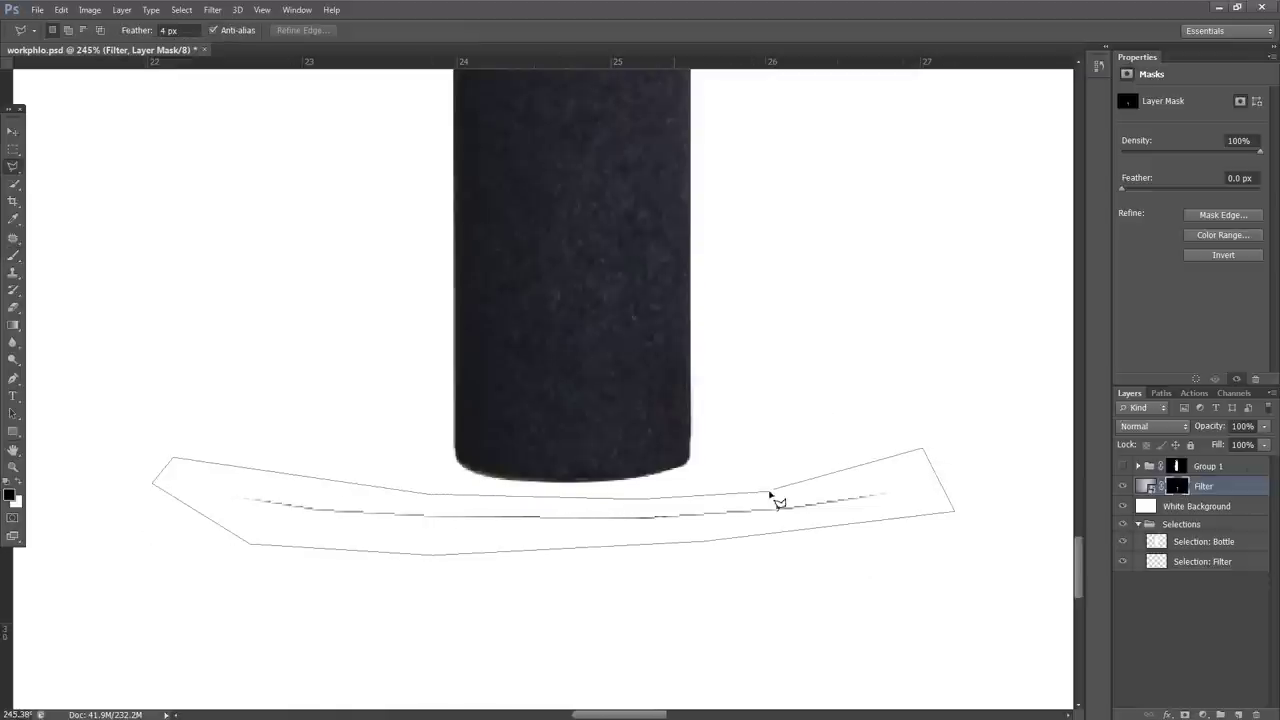
pyautogui.click(771, 492)
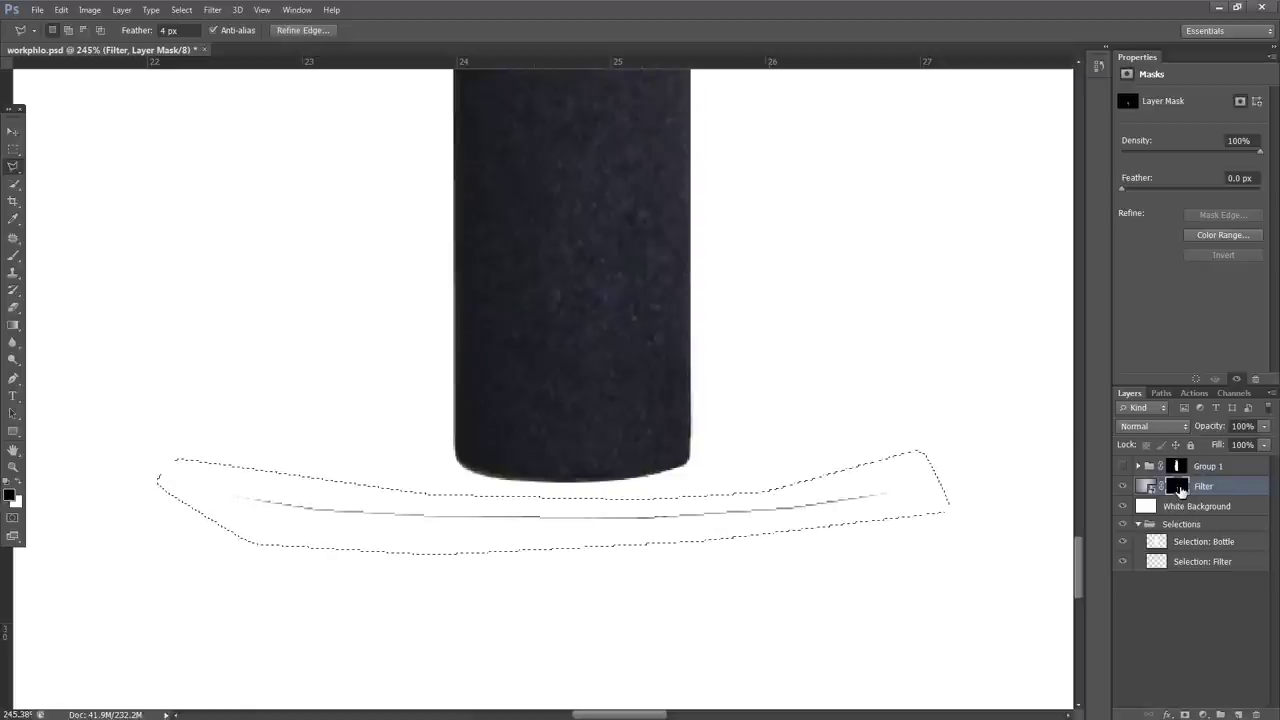
pyautogui.hotkey('alt', 'BackSpace')
pyautogui.hotkey('ctrl', 'd')
# Show Group 1 again and place the Filter layer above it so the cartridge sits in front of the bottle
pyautogui.scroll(-4, 455, 490)
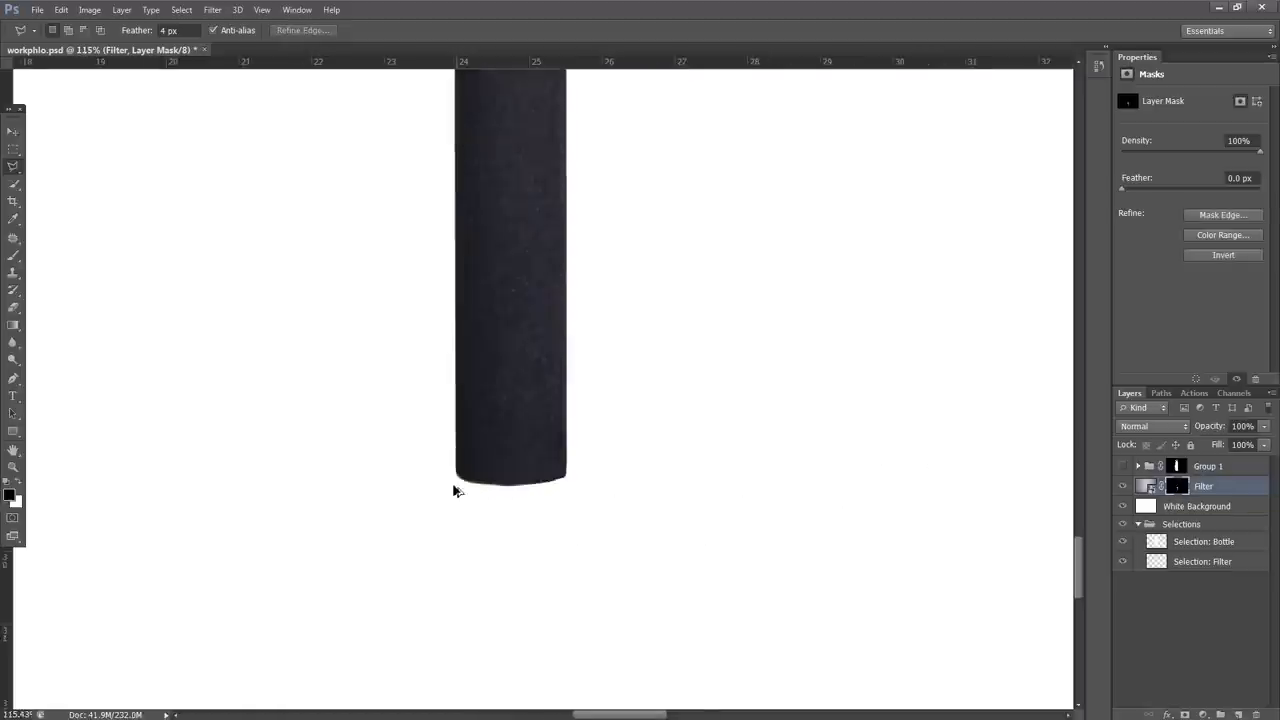
pyautogui.scroll(-4, 455, 490)
pyautogui.click(1123, 467)
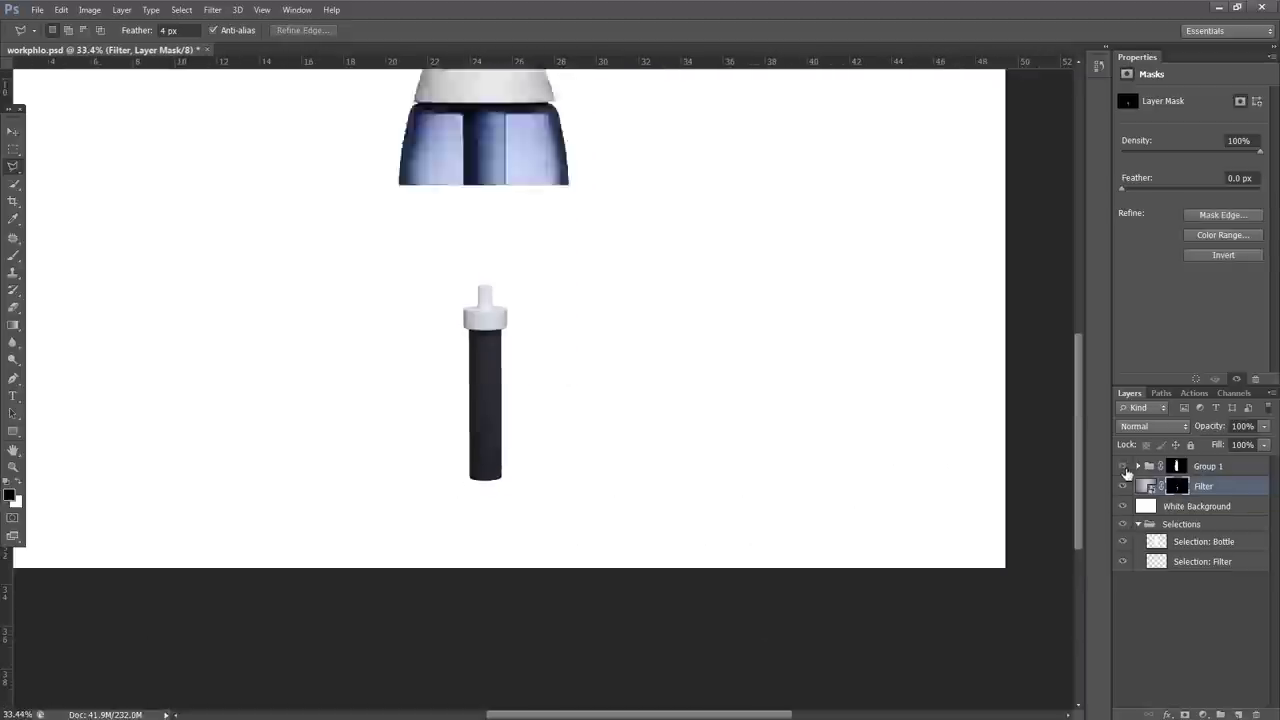
pyautogui.moveTo(1146, 489); pyautogui.dragTo(1150, 458)
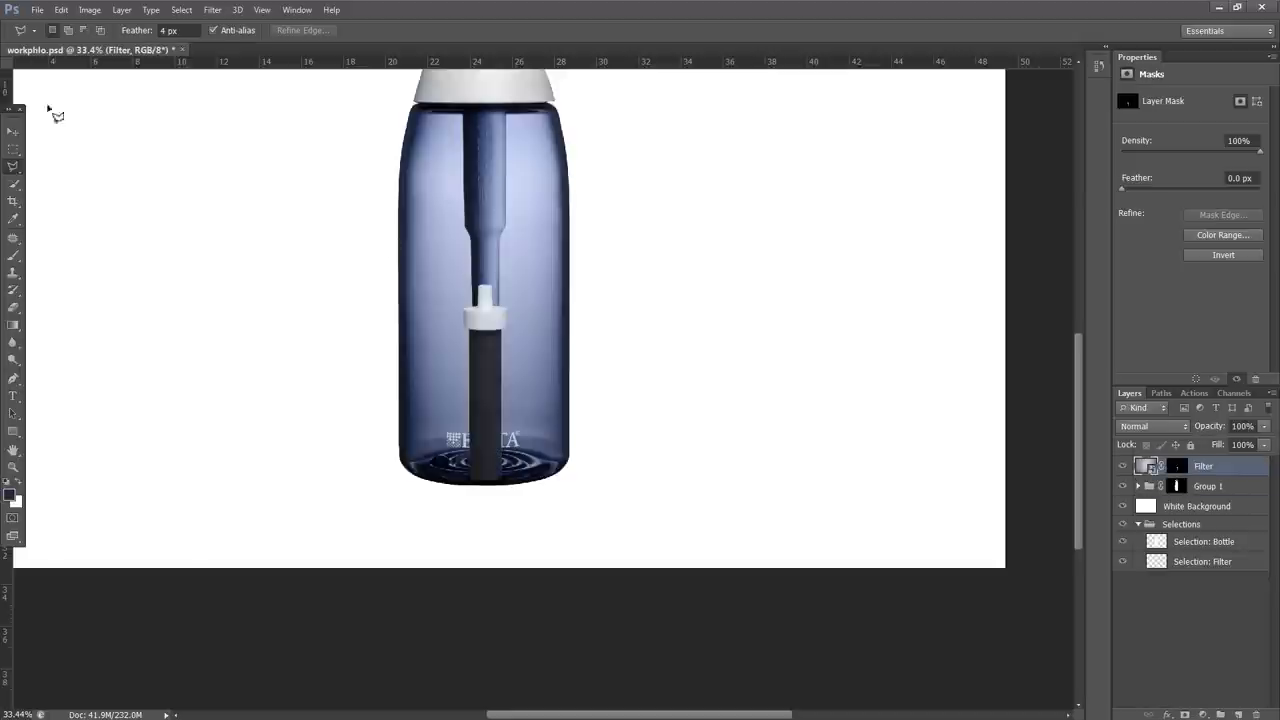
# Move the filter cartridge from the bottle's center to overlap its lower right edge, with its base near the bottle's base line
pyautogui.click(13, 132)
pyautogui.scroll(2, 480, 469)
pyautogui.moveTo(488, 451); pyautogui.dragTo(391, 459)
pyautogui.scroll(-3, 423, 499)
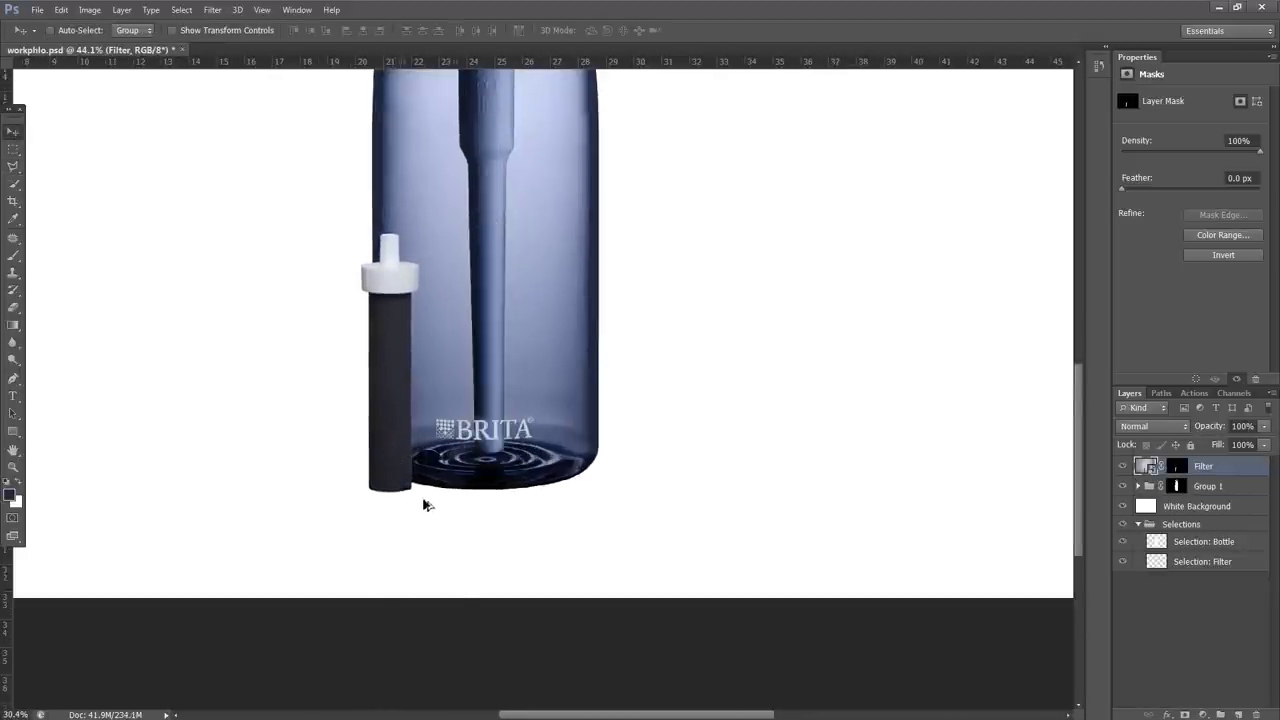
pyautogui.scroll(-2, 424, 505)
pyautogui.scroll(3, 486, 597)
pyautogui.moveTo(455, 617); pyautogui.dragTo(651, 622)
pyautogui.scroll(2, 651, 620)
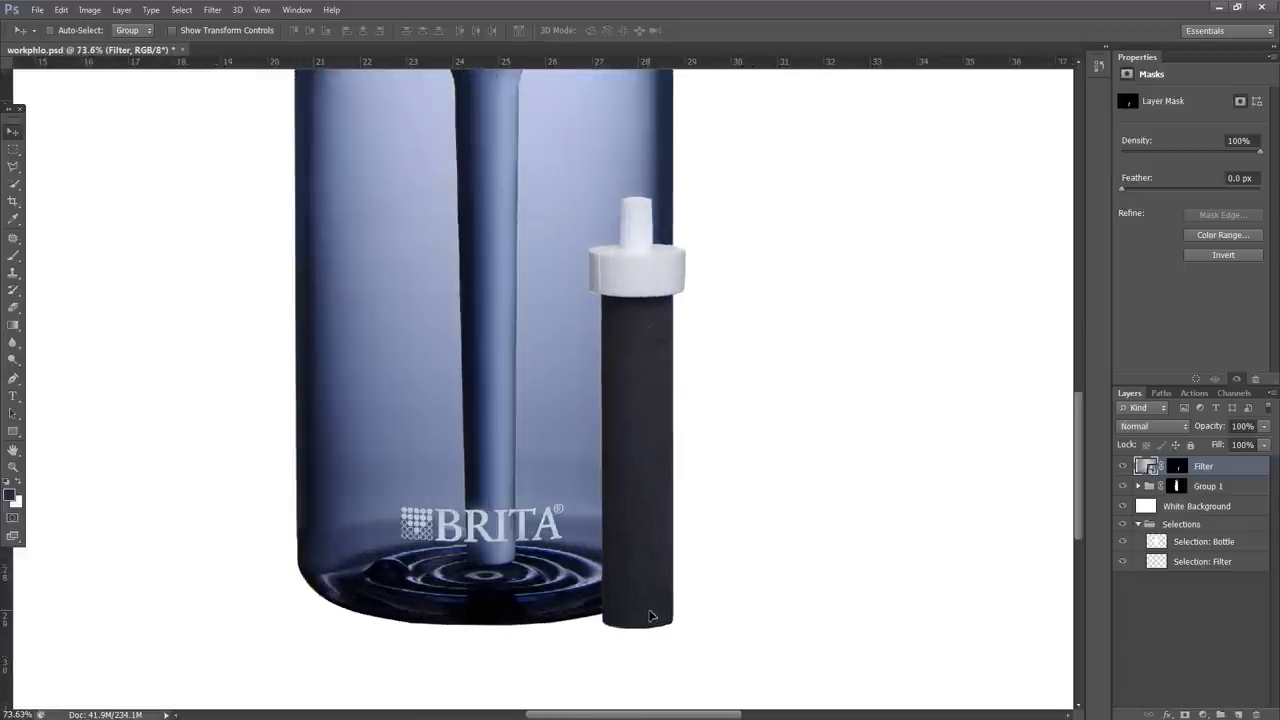
pyautogui.scroll(-1, 657, 651)
pyautogui.moveTo(657, 654); pyautogui.dragTo(663, 655)
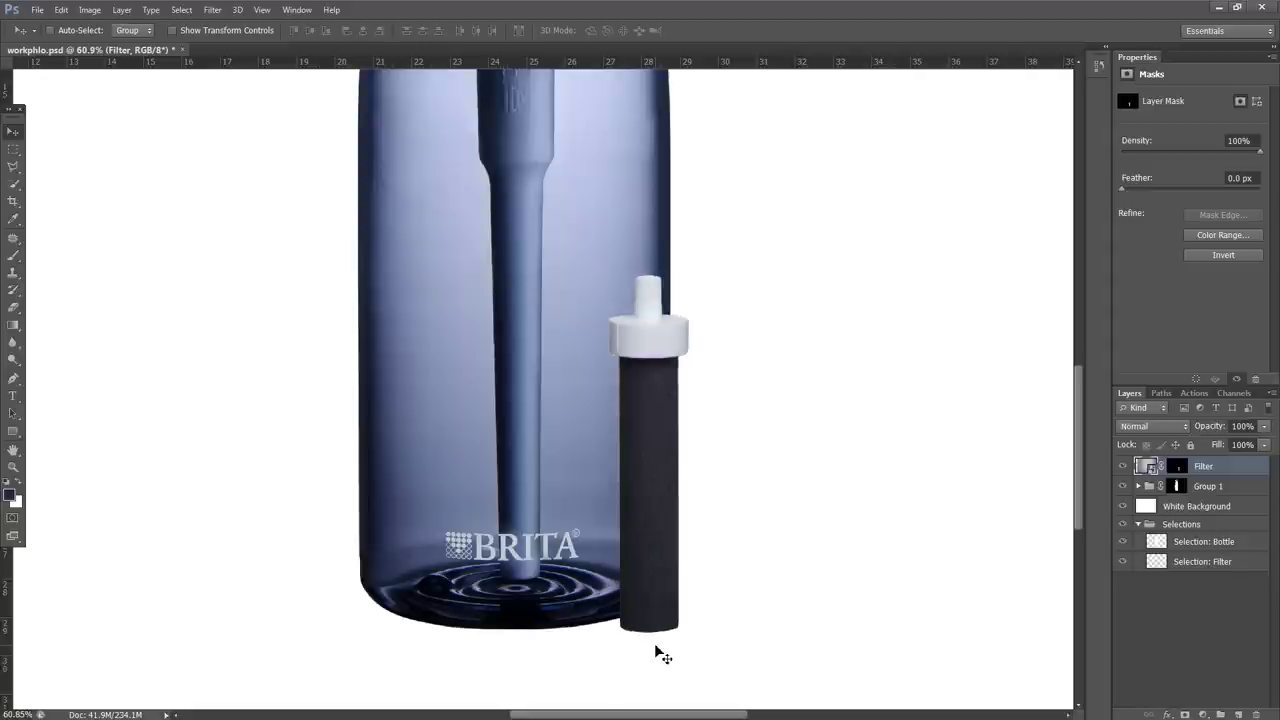
# Nudge the filter cartridge slightly farther right across the bottle's right edge
pyautogui.press('Right')
pyautogui.press('Right')
pyautogui.press('Right')
pyautogui.press('Right')
pyautogui.press('Right')
pyautogui.press('Right')
pyautogui.press('Right')
pyautogui.press('Right')
pyautogui.press('Right')
pyautogui.press('Right')
pyautogui.press('Right')
pyautogui.press('Right')
pyautogui.press('Right')
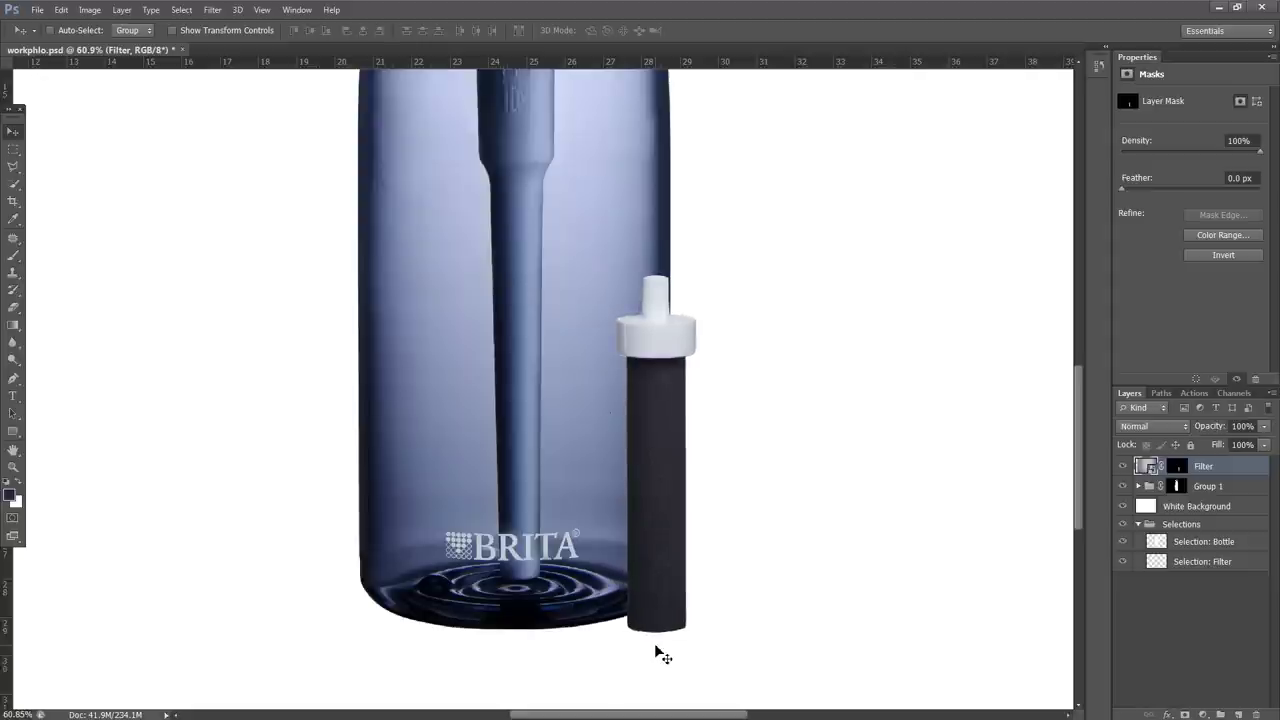
# Shift the filter cartridge right in small increments until it sits nearly centered on the bottle's right edge
pyautogui.press('Right')
pyautogui.press('Right')
pyautogui.press('Right')
pyautogui.press('Right')
pyautogui.press('Right')
pyautogui.press('Right')
pyautogui.press('Right')
pyautogui.press('Right')
pyautogui.press('Right')
pyautogui.press('Right')
pyautogui.scroll(-4, 570, 600)
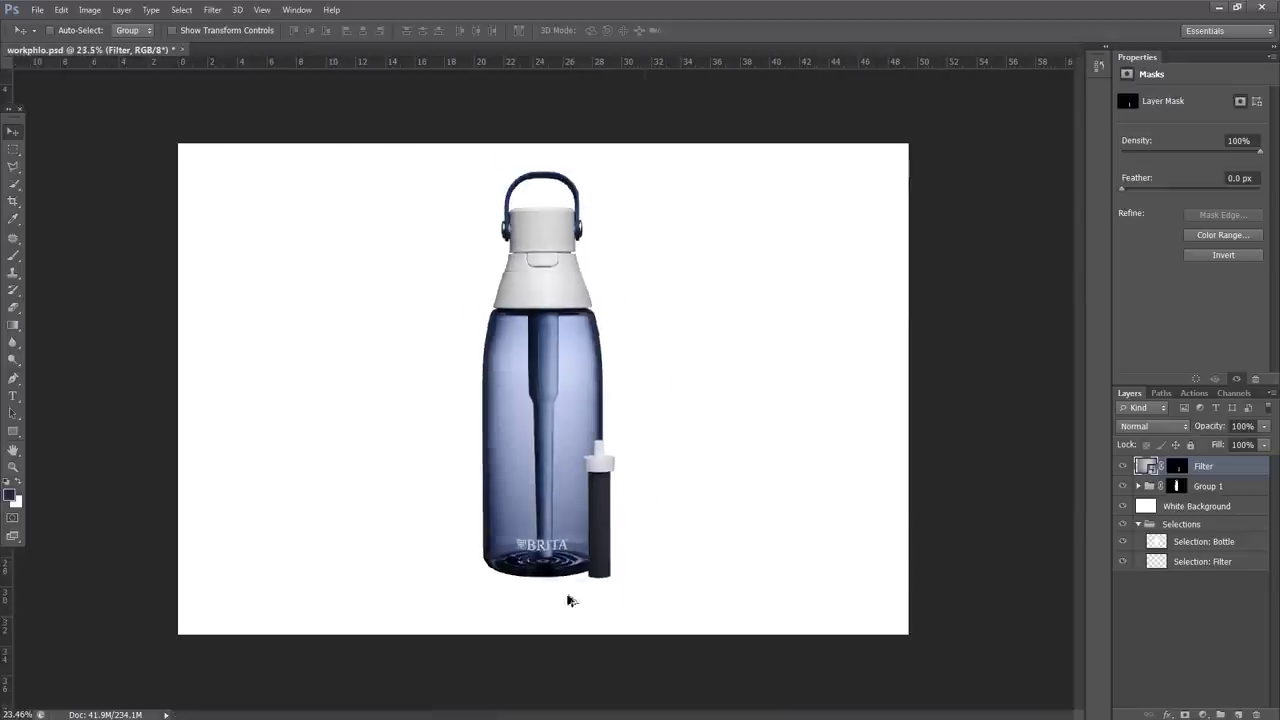
pyautogui.scroll(1, 570, 600)
# Soften the Filter layer's mask edge with a 0.4 px feather, comparing it with the Group 1 mask
pyautogui.click(1176, 466)
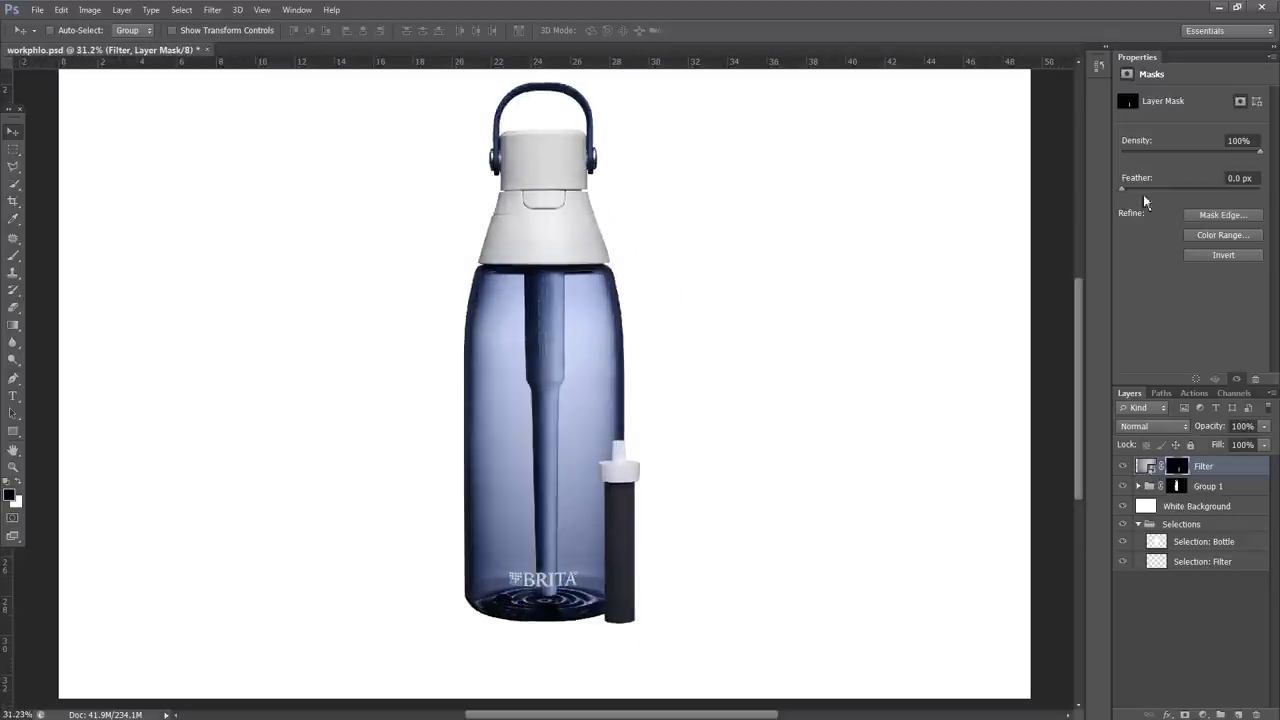
pyautogui.moveTo(1126, 198); pyautogui.dragTo(1130, 197)
pyautogui.click(1177, 487)
pyautogui.click(1176, 466)
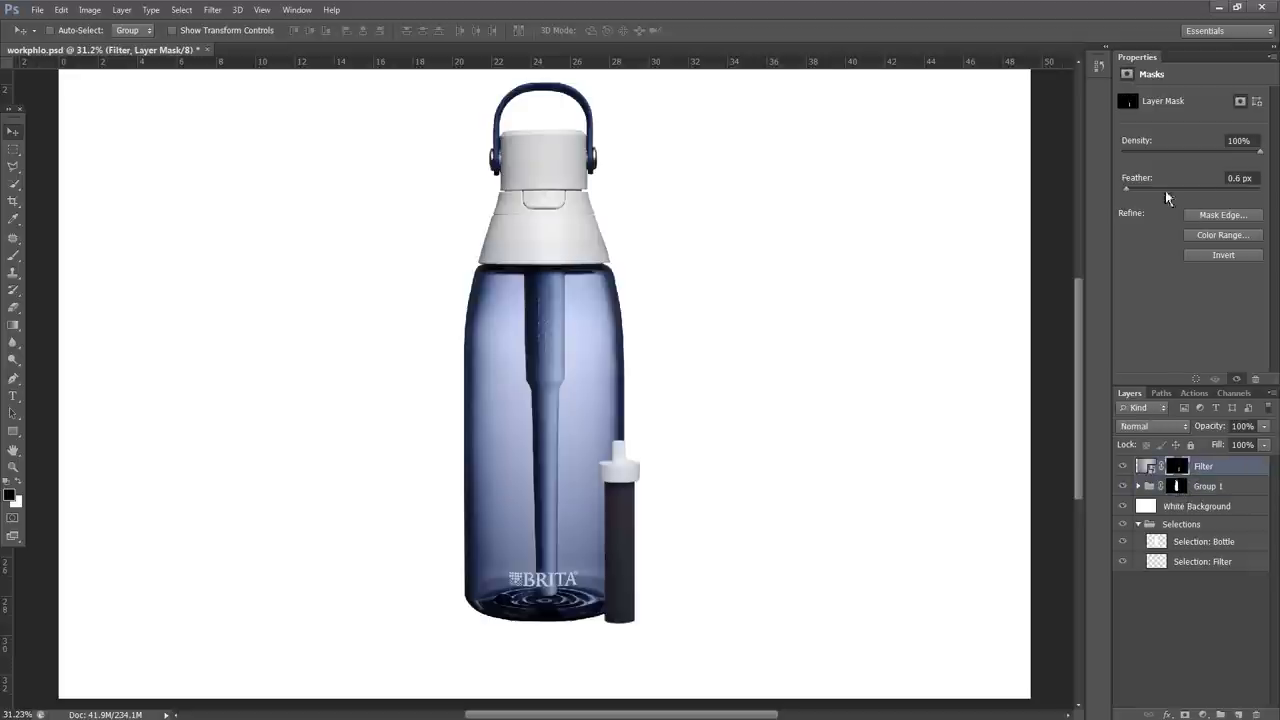
pyautogui.moveTo(1131, 197); pyautogui.dragTo(1128, 198)
pyautogui.scroll(2, 475, 512)
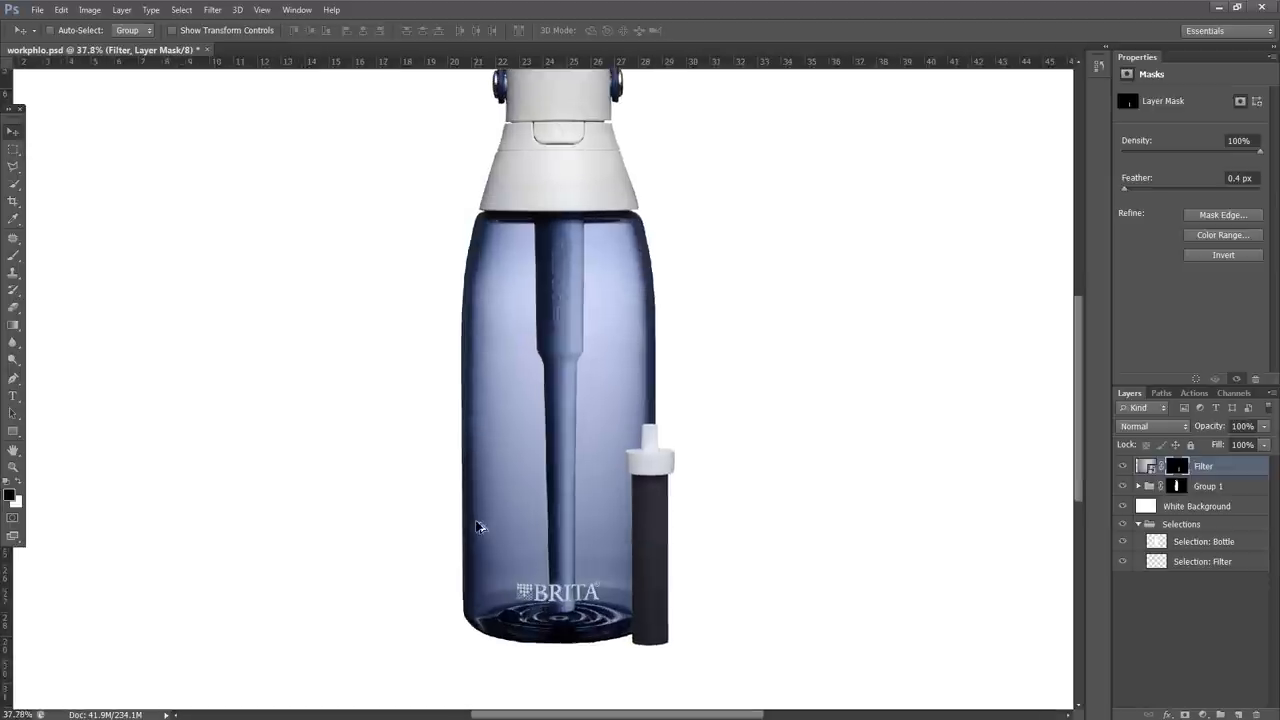
pyautogui.scroll(-2, 480, 528)
pyautogui.scroll(1, 605, 640)
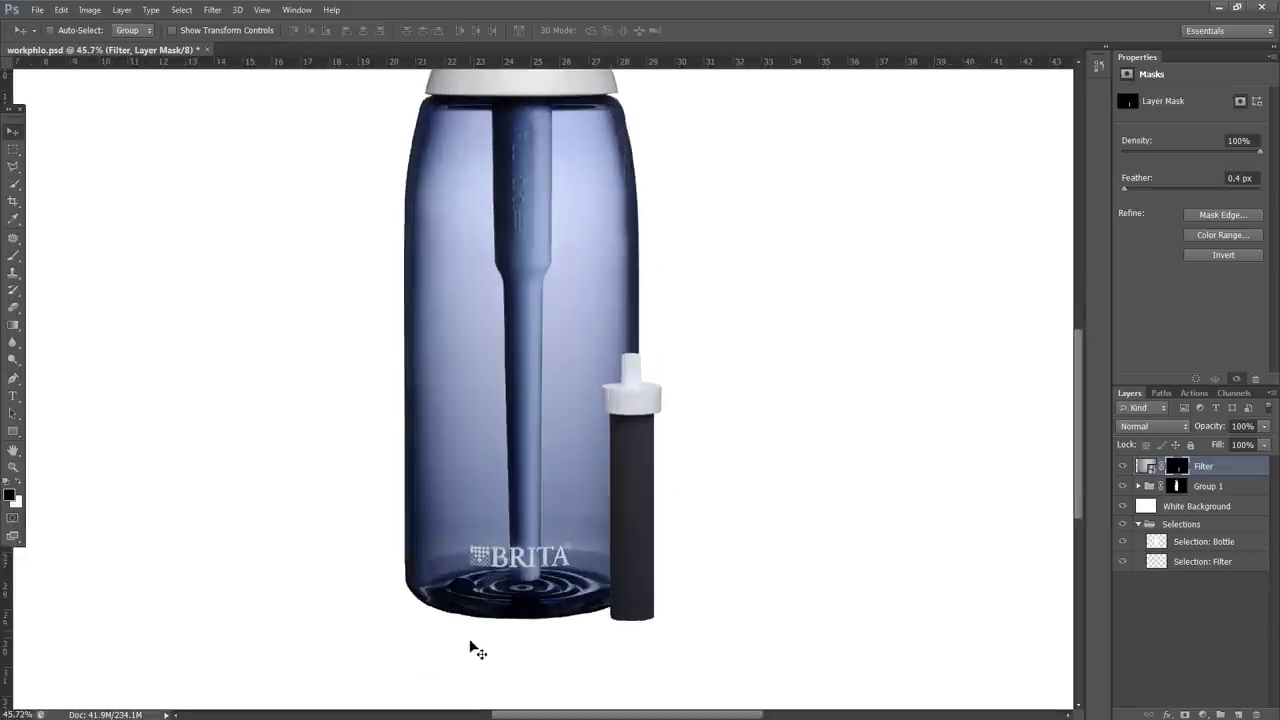
pyautogui.scroll(-1, 476, 640)
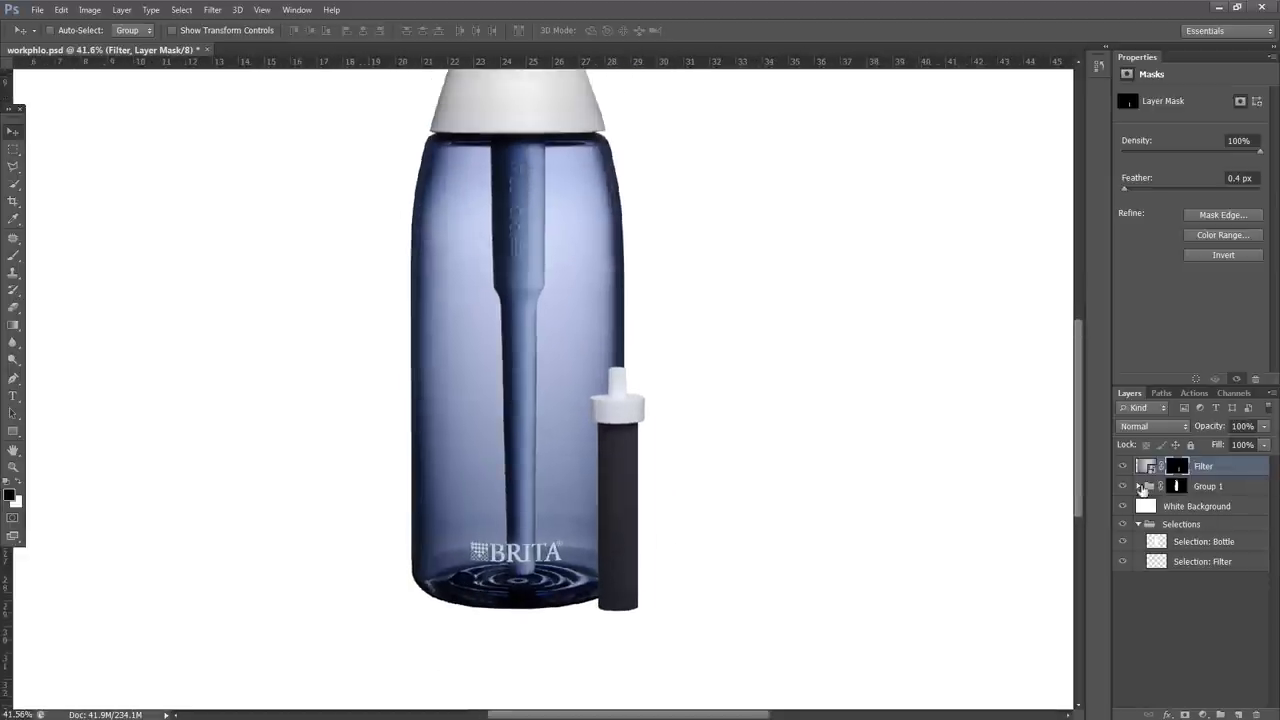
# Add a new layer directly above White Background and draw a large black-to-transparent radial gradient centered on the bottle's left edge
pyautogui.click(1183, 509)
pyautogui.click(1238, 713)
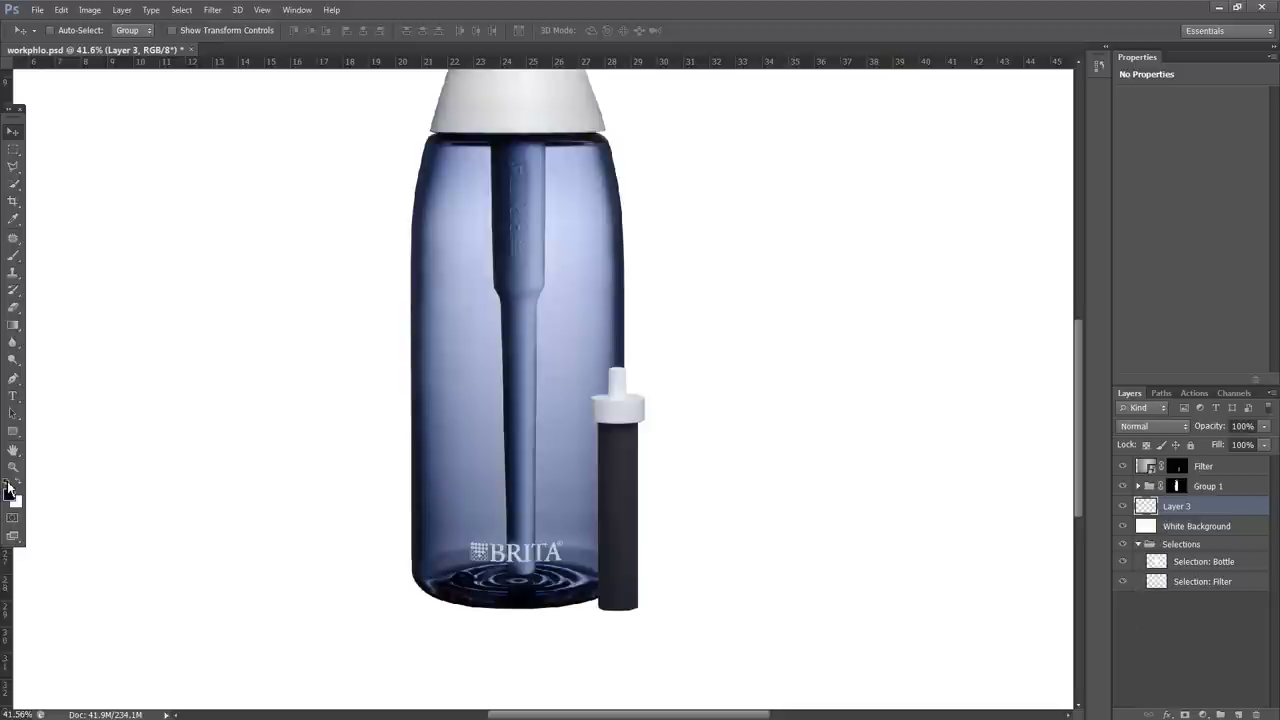
pyautogui.press('g')
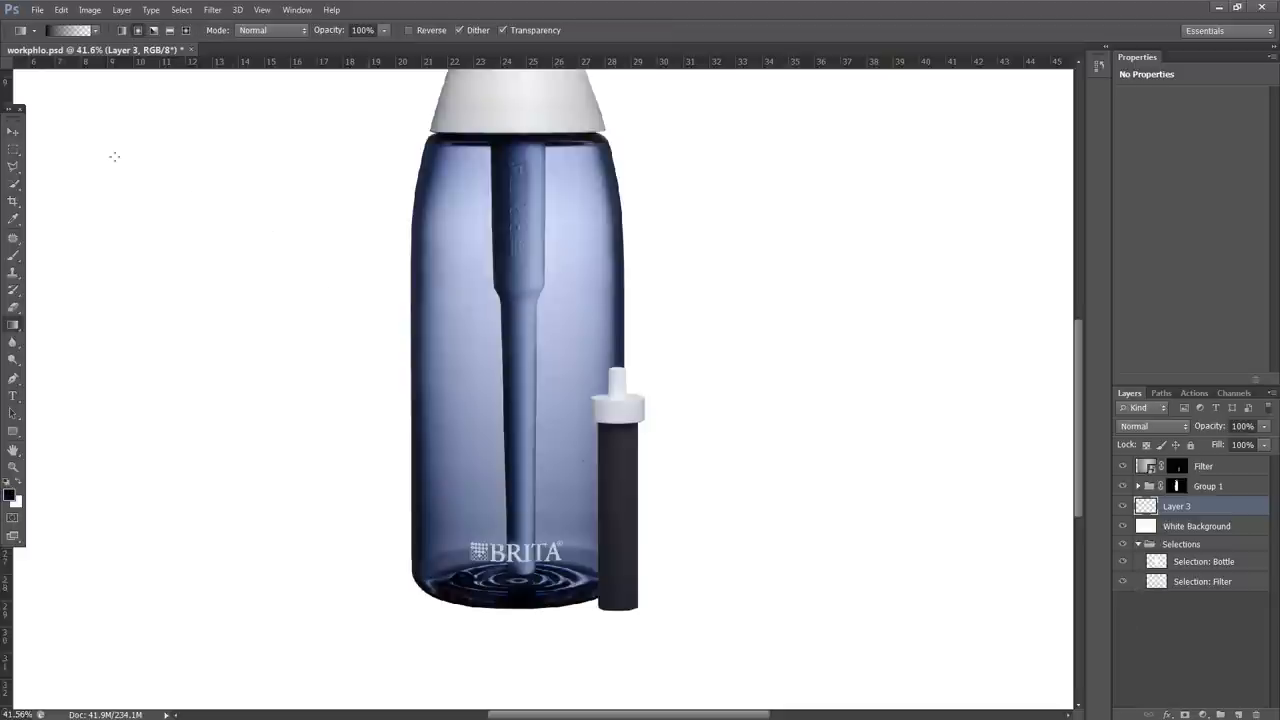
pyautogui.click(136, 32)
pyautogui.moveTo(409, 357); pyautogui.dragTo(640, 349)
# Squash the radial gradient to 10.71% height with Free Transform and place it behind the bottle's base as a floor shadow
pyautogui.hotkey('ctrl', '-')
pyautogui.hotkey('ctrl', '-')
pyautogui.hotkey('ctrl', '-')
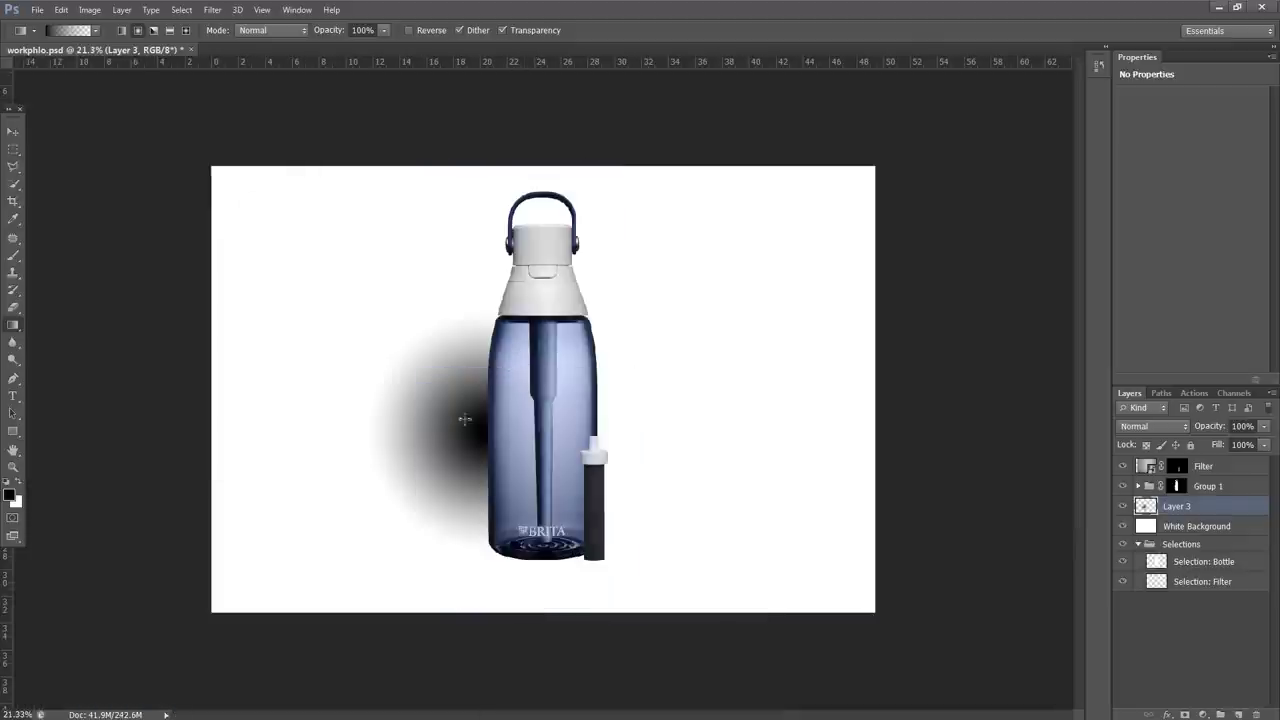
pyautogui.hotkey('ctrl', 't')
pyautogui.moveTo(488, 315); pyautogui.dragTo(463, 526)
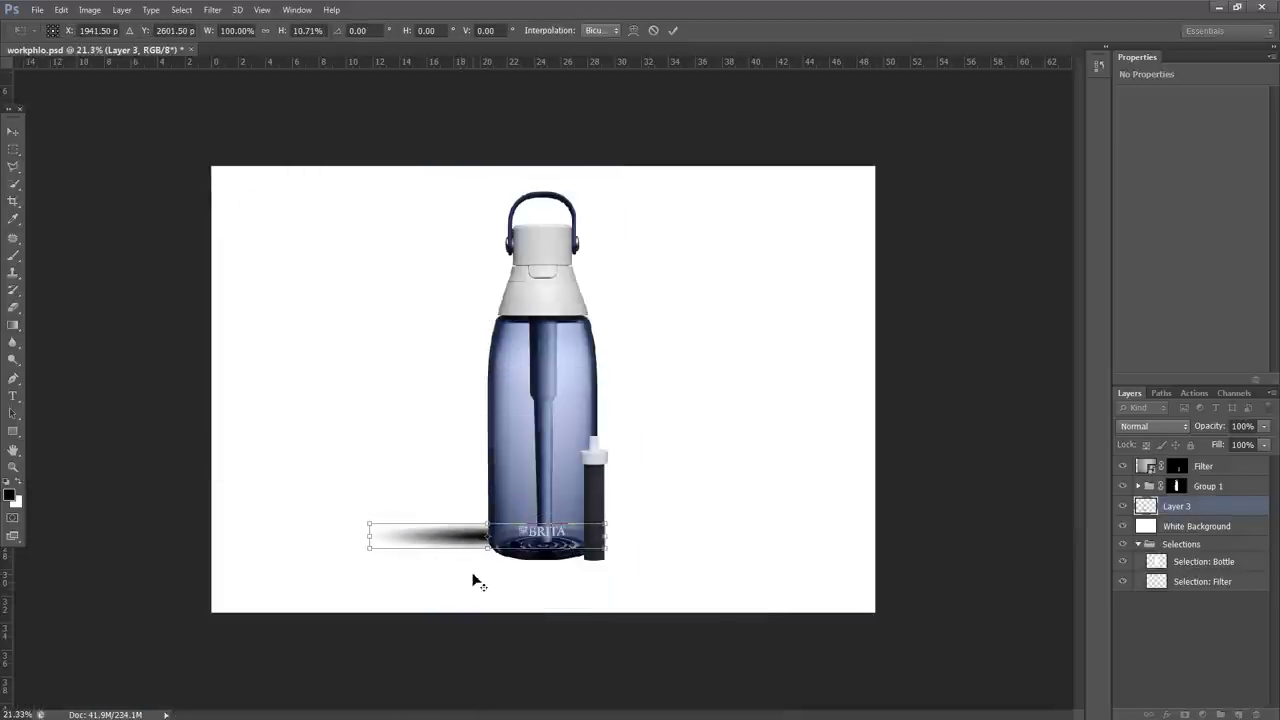
pyautogui.scroll(5, 469, 580)
pyautogui.moveTo(430, 596); pyautogui.dragTo(521, 623)
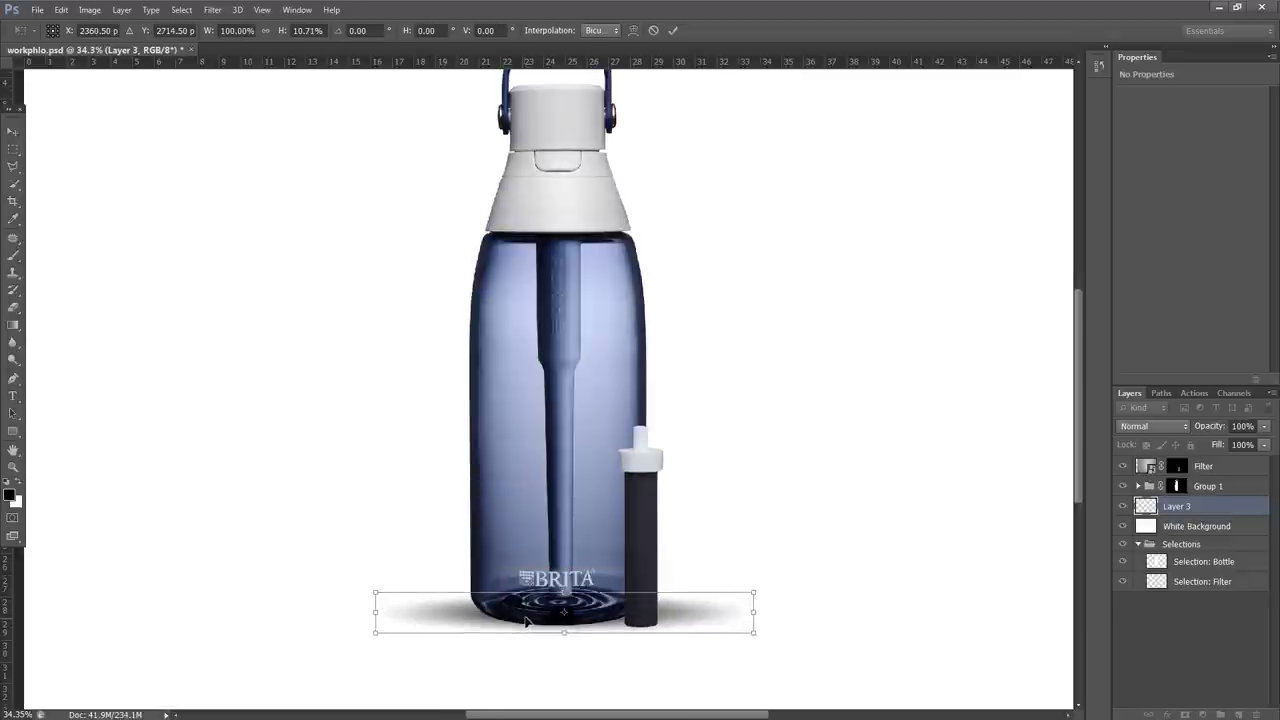
# Narrow and thin the floor shadow so it extends only slightly past both sides of the bottle's base, and apply the transform
pyautogui.moveTo(369, 613); pyautogui.dragTo(440, 613)
pyautogui.moveTo(561, 597); pyautogui.dragTo(564, 596)
pyautogui.press('Return')
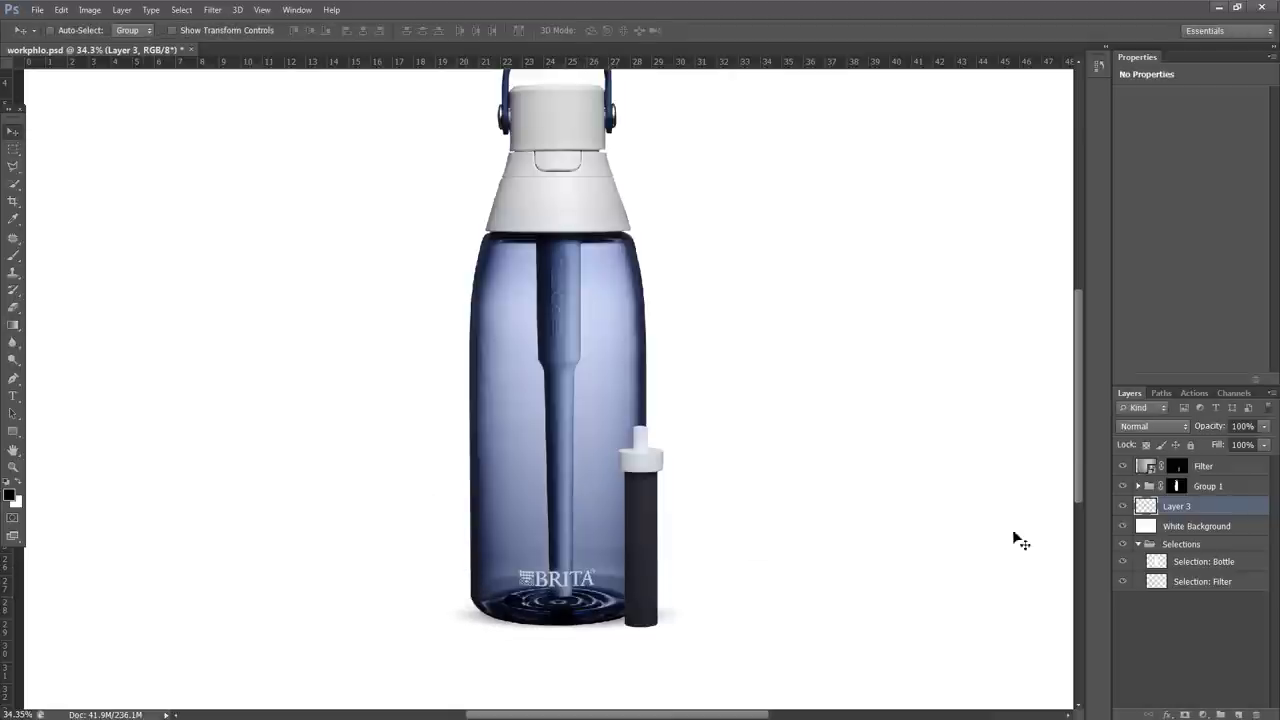
# Duplicate the bottle's floor shadow and scale the copy down to a small shadow for the filter cartridge's base
pyautogui.moveTo(565, 588); pyautogui.dragTo(661, 650)
pyautogui.hotkey('ctrl', 't')
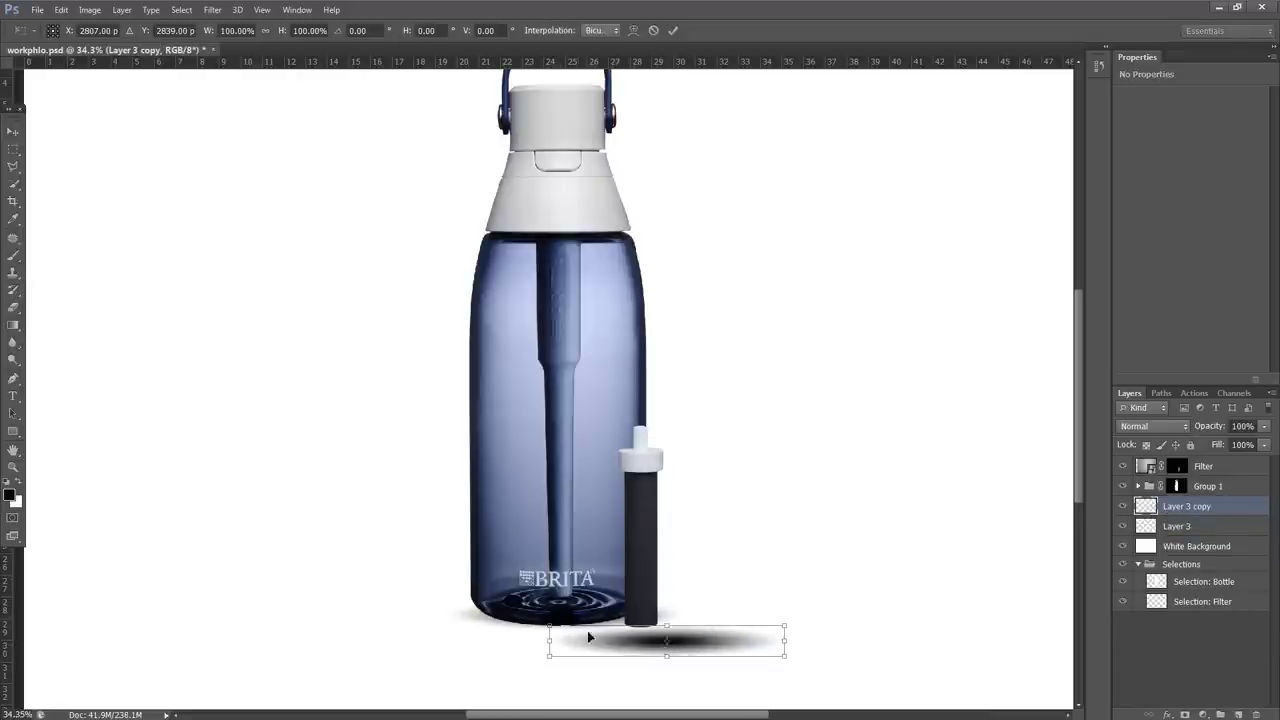
pyautogui.moveTo(554, 632); pyautogui.dragTo(670, 645)
pyautogui.press('Return')
# Nudge the small shadow copy up and left until it tucks under the filter cartridge's base
pyautogui.press('Up')
pyautogui.press('Up')
pyautogui.press('Up')
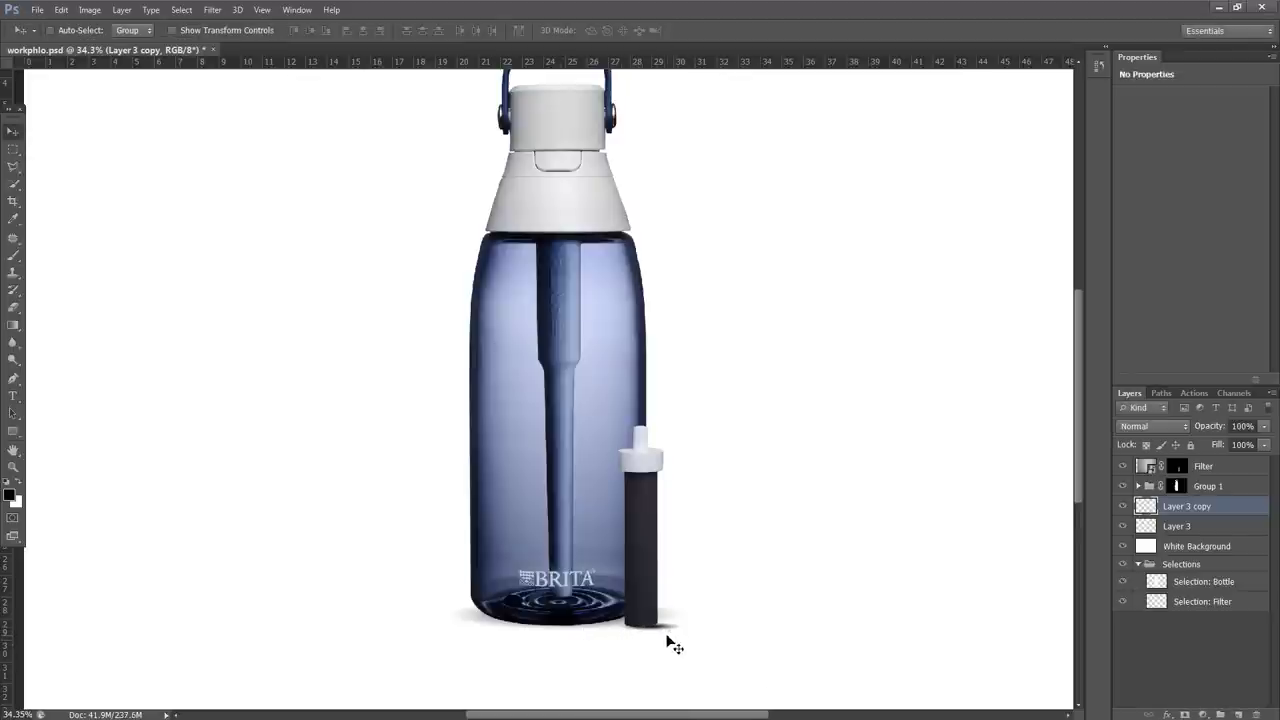
pyautogui.press('Left')
pyautogui.press('Left')
pyautogui.press('Left')
pyautogui.press('Left')
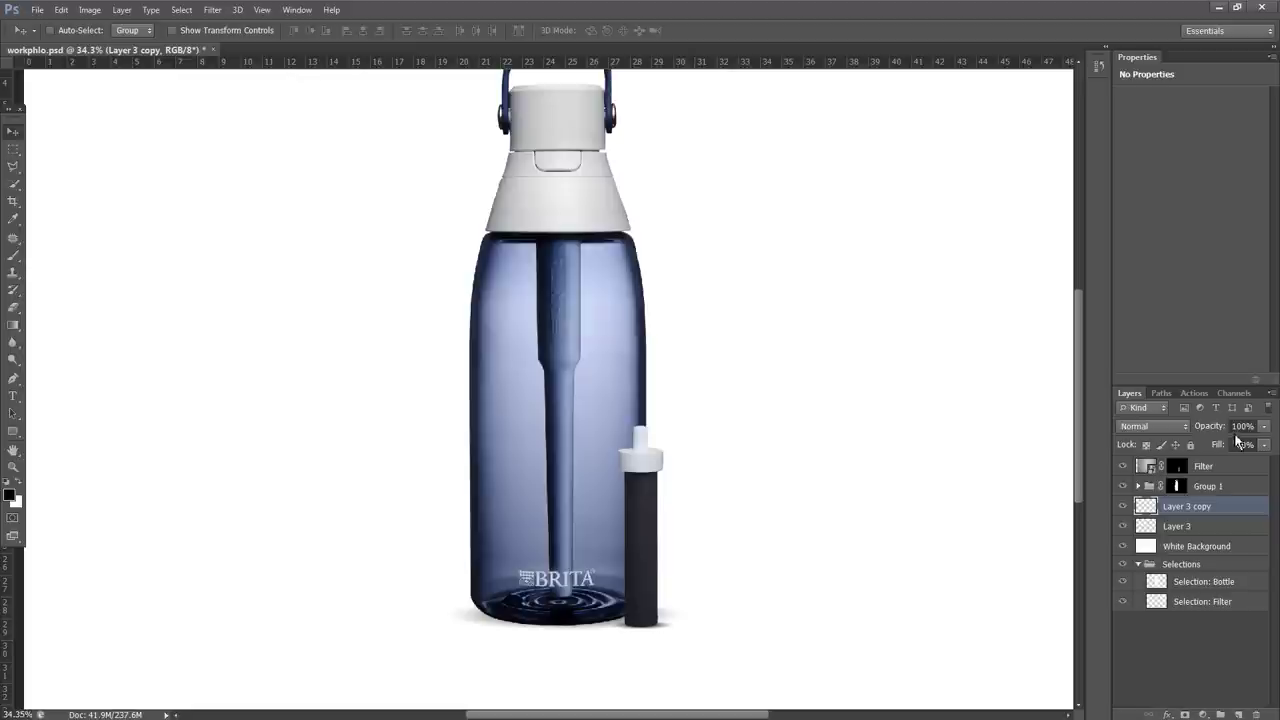
# Lower the fill of the filter cartridge's shadow layer to 67% and check the whole composition
pyautogui.click(1264, 444)
pyautogui.moveTo(1263, 463); pyautogui.dragTo(1244, 463)
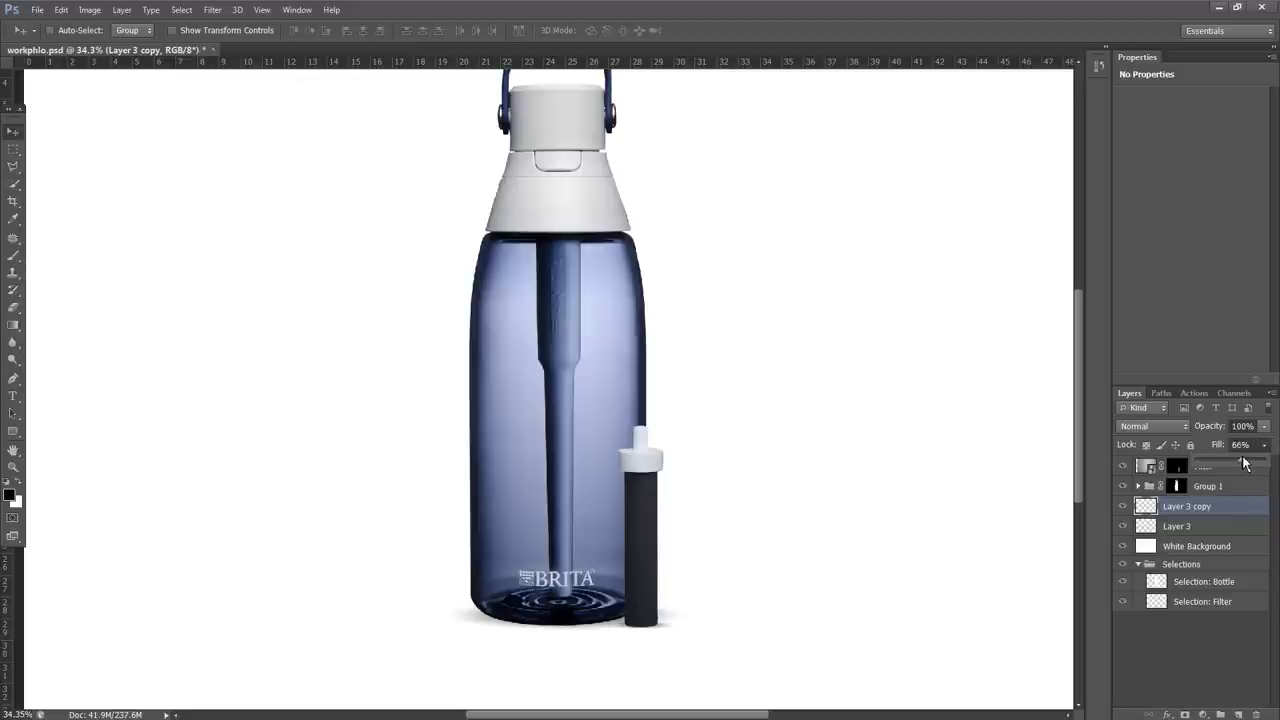
pyautogui.click(468, 630)
pyautogui.scroll(-5, 466, 602)
pyautogui.scroll(4, 466, 589)
pyautogui.scroll(-1, 470, 589)
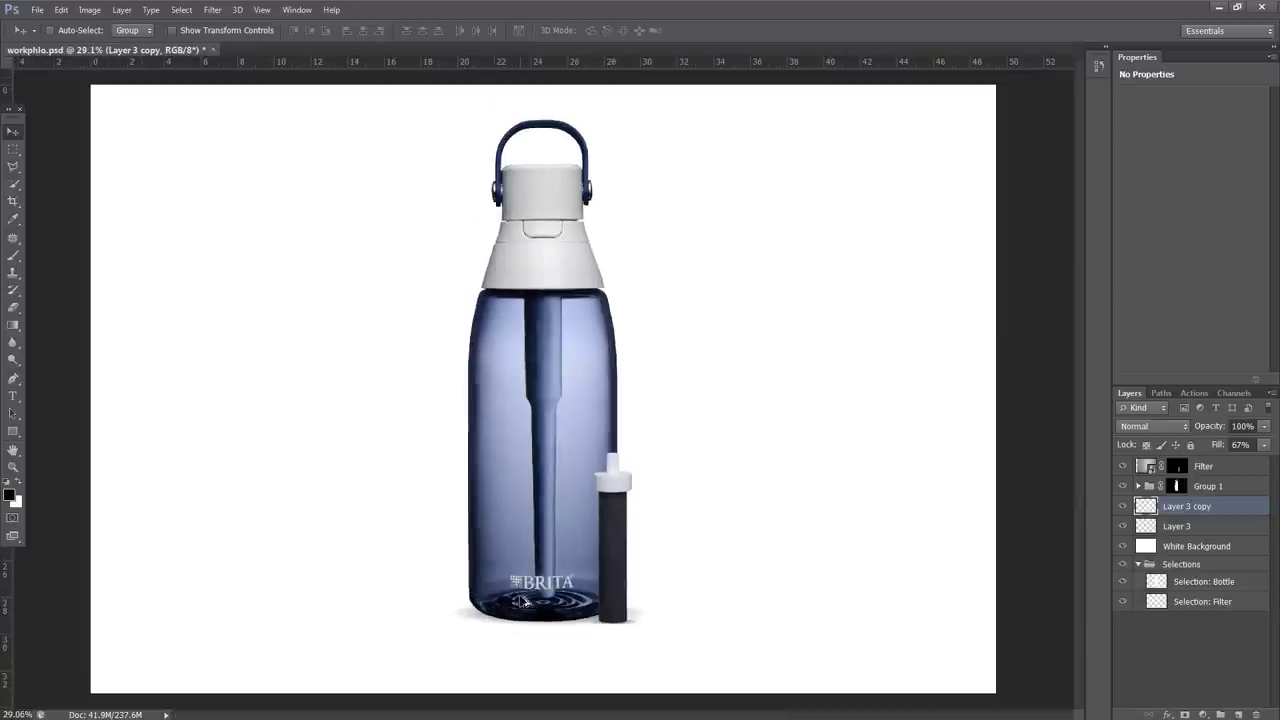